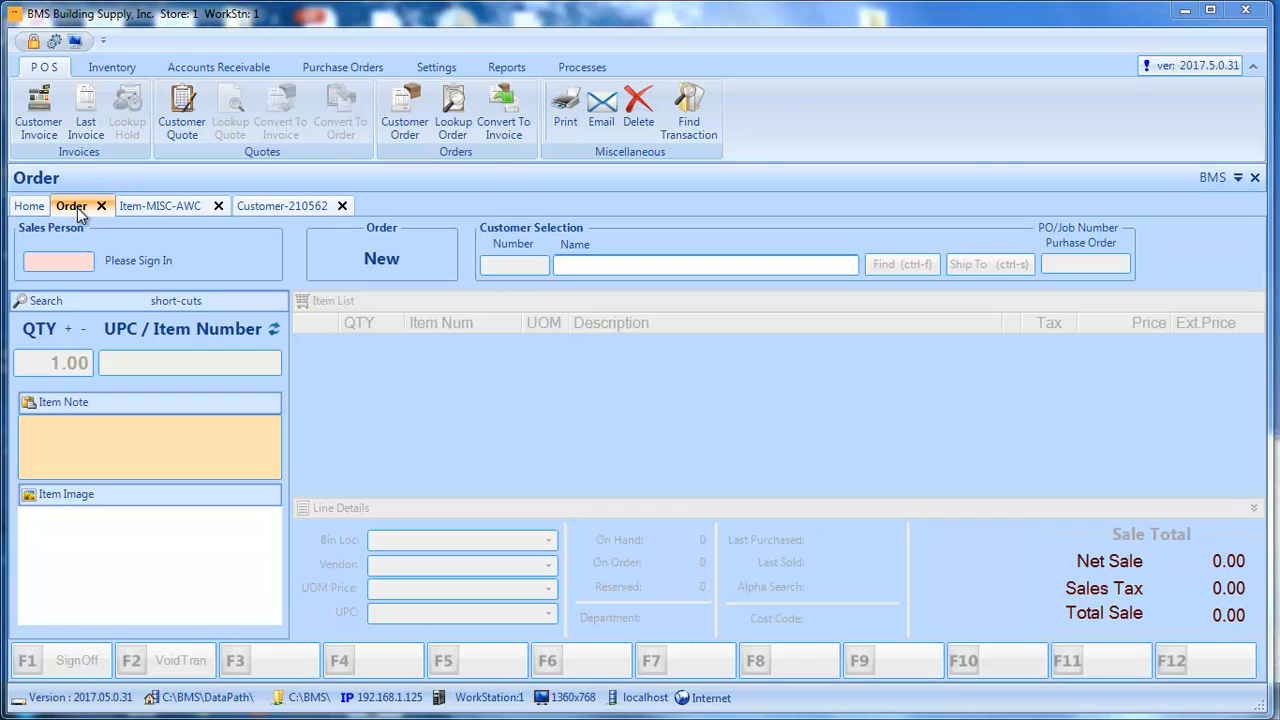
Step: Sign in with the salesperson code on the new order and assign AME BUILDERS as the verified customer
left_click(70, 263)
type("*")
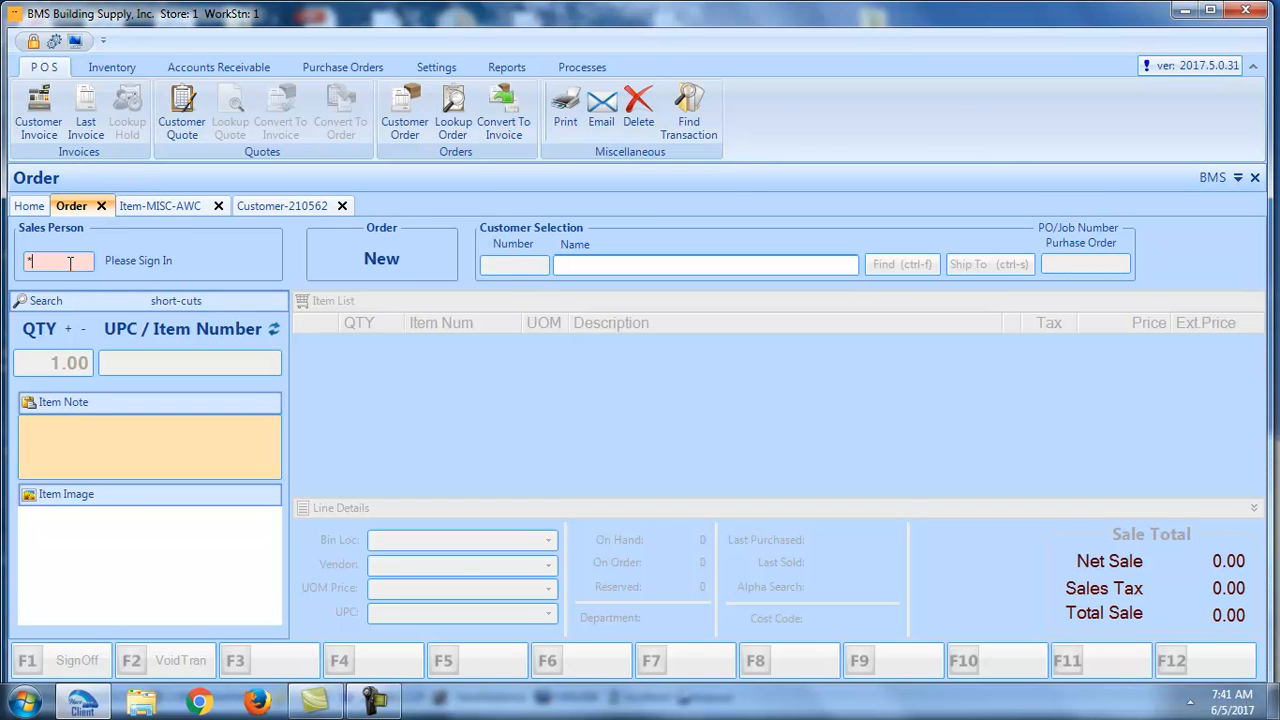
key("Return")
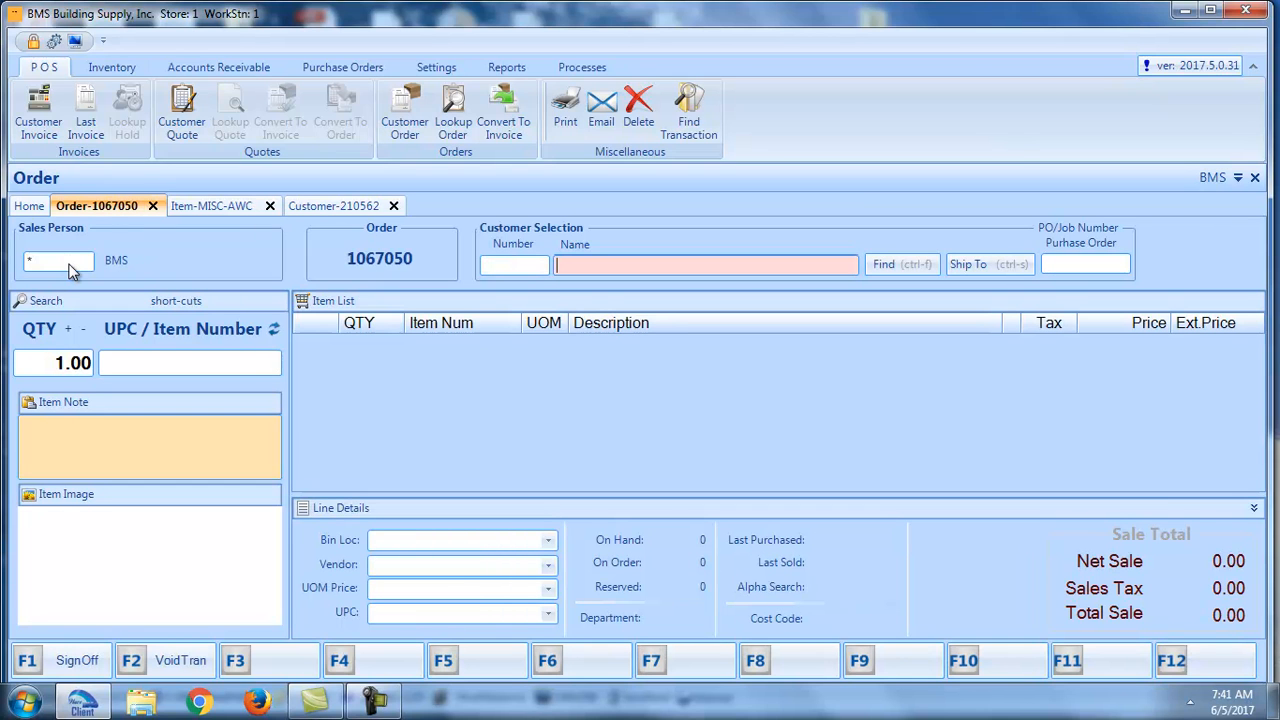
type("builder")
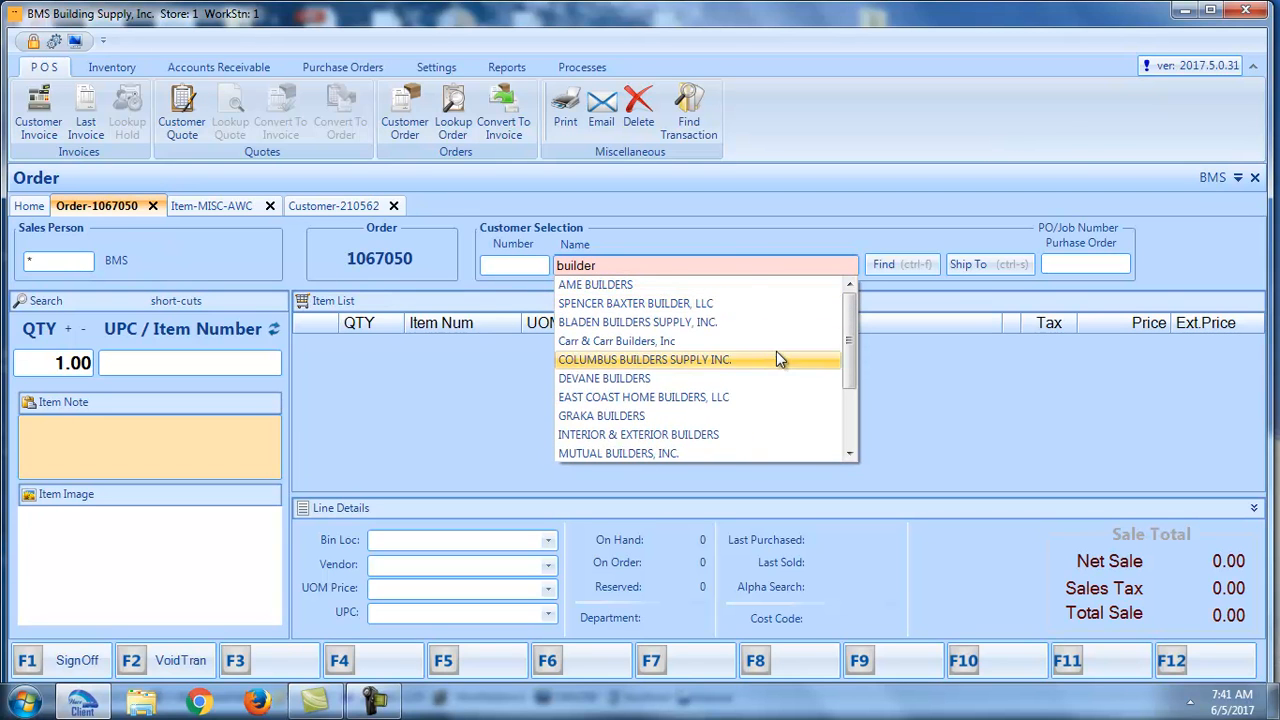
left_click(734, 288)
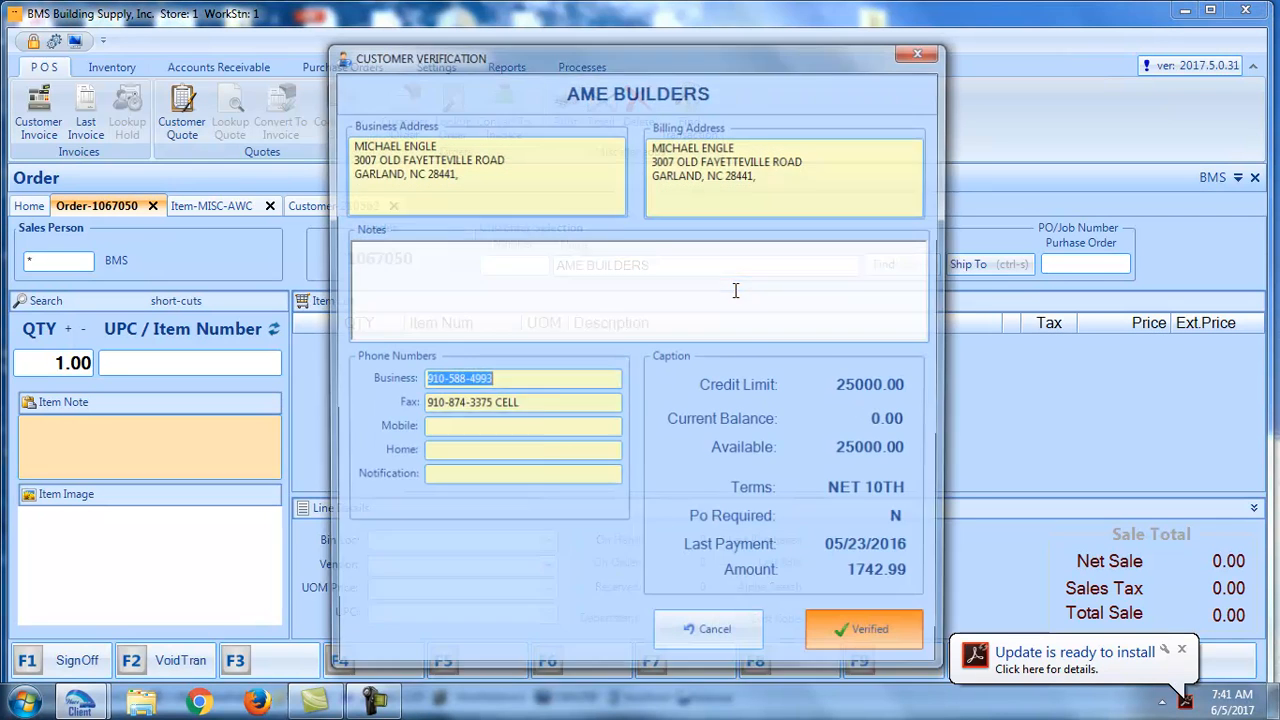
left_click(867, 638)
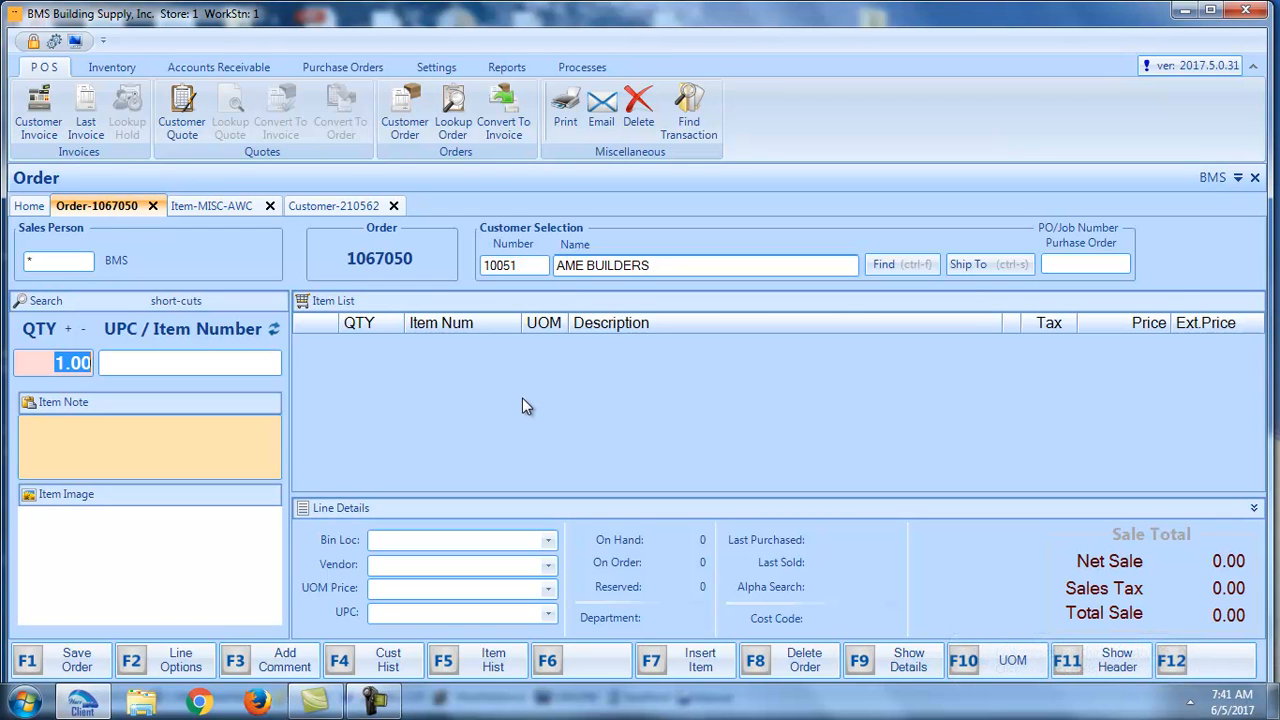
Step: Look up "misc-" items and choose the miscellaneous windows item MISC-AWC for the order
key("Tab")
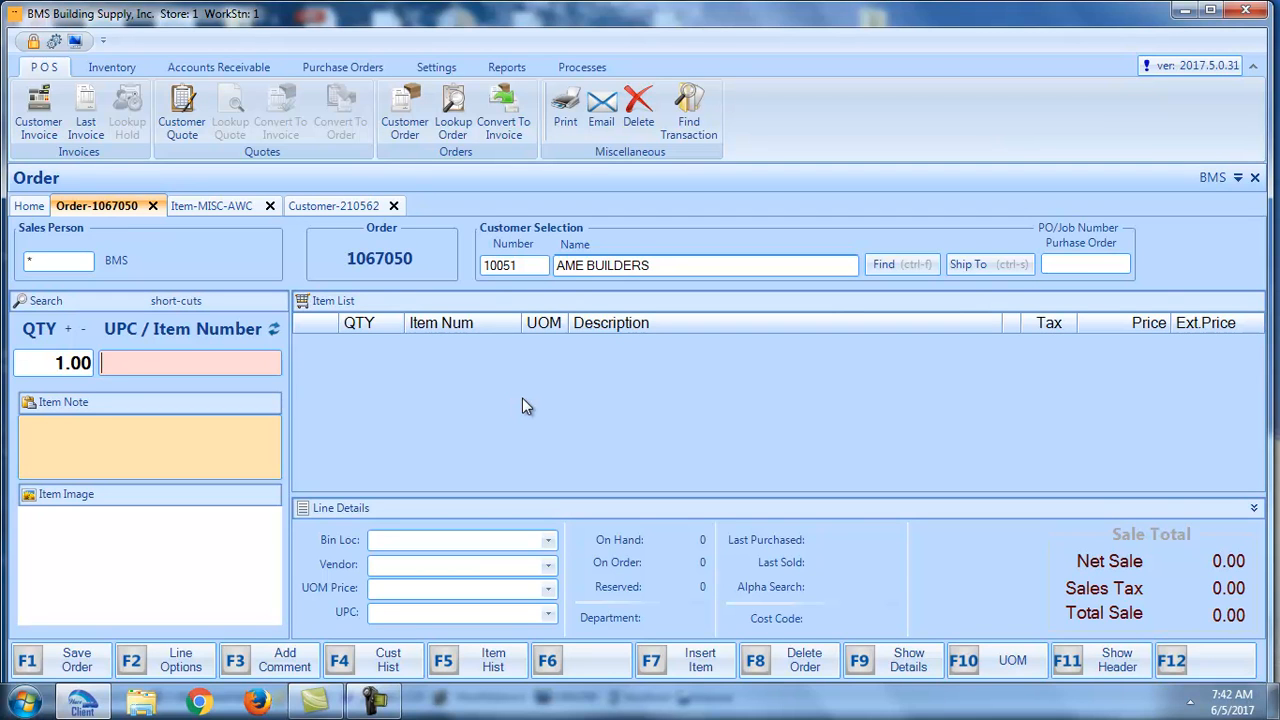
type("misc-")
key("Return")
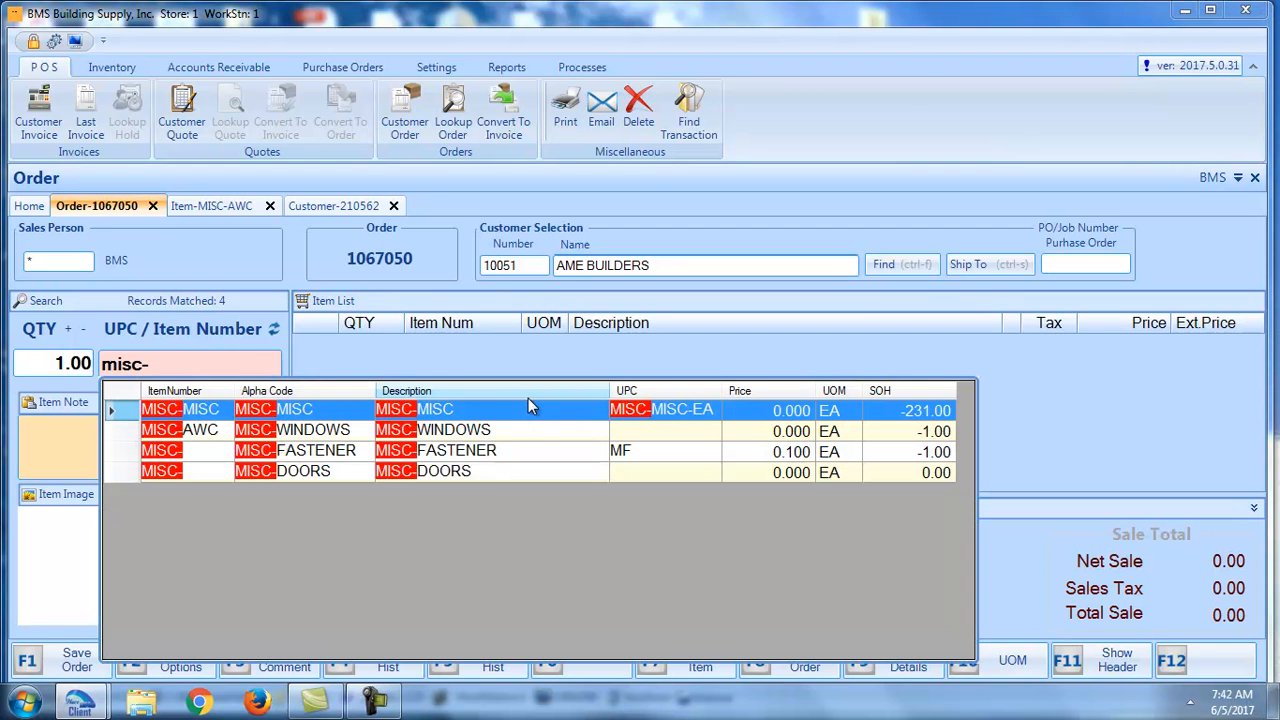
double_click(350, 436)
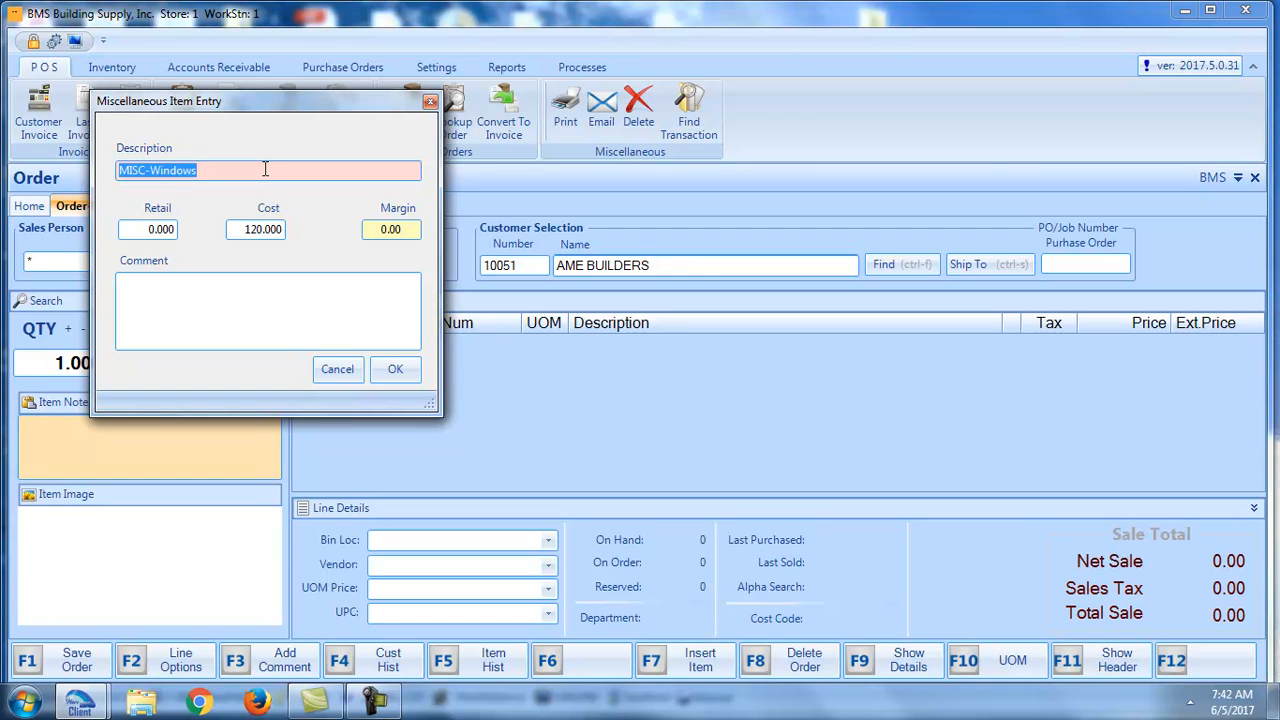
Step: Enter the miscellaneous item as "4 ft x 8 ft bay window" with retail 1200 and cost 799, and add it to the order
type("4 ft x 8 ft bay window")
key("Tab")
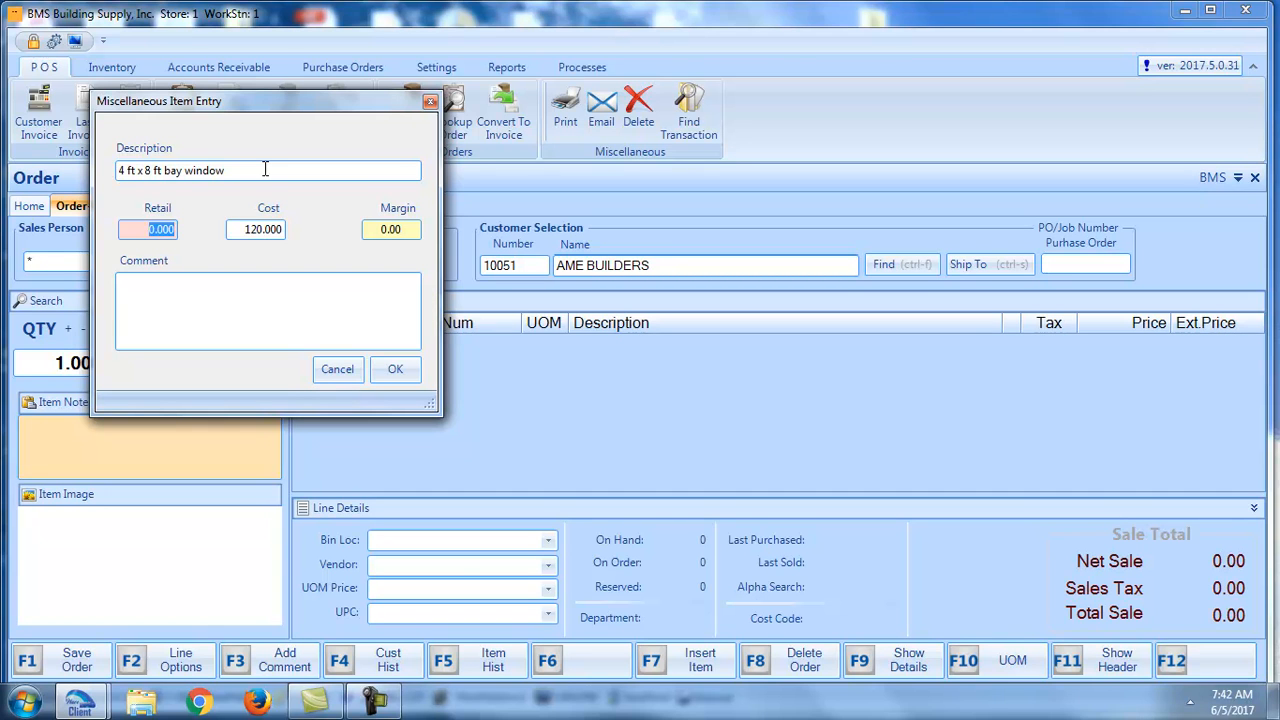
type("1200")
key("Tab")
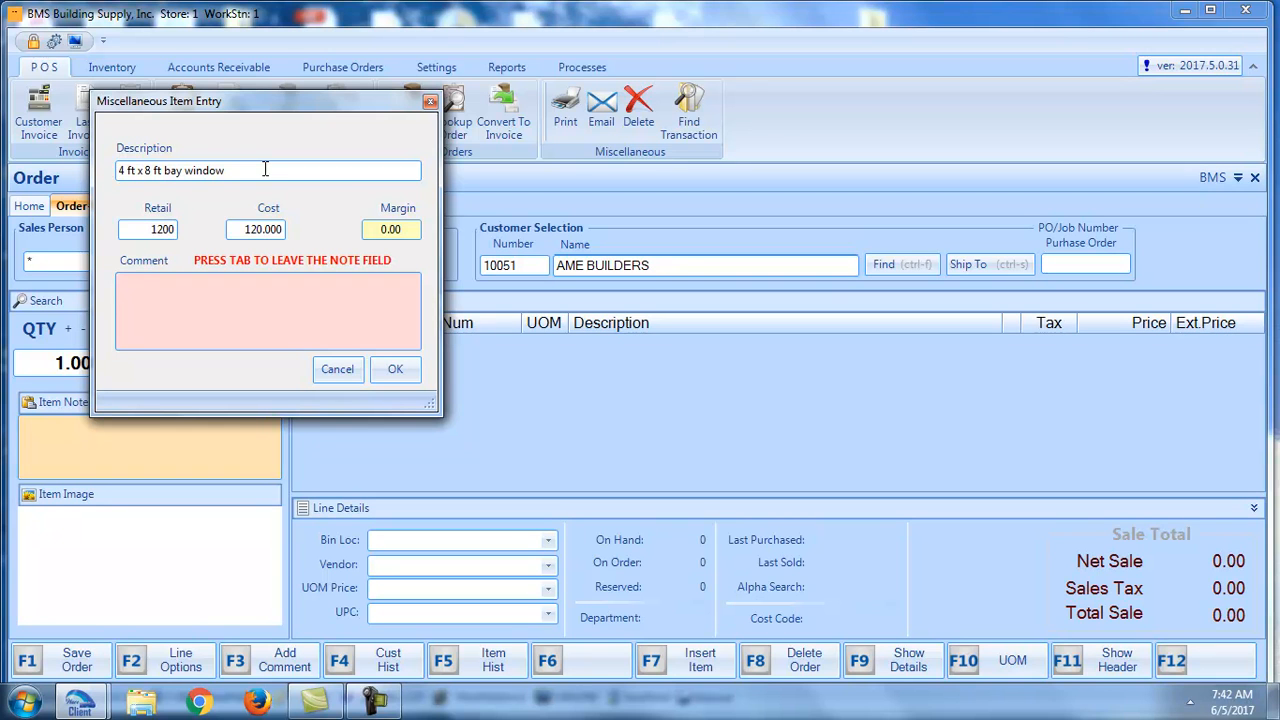
left_click(244, 229)
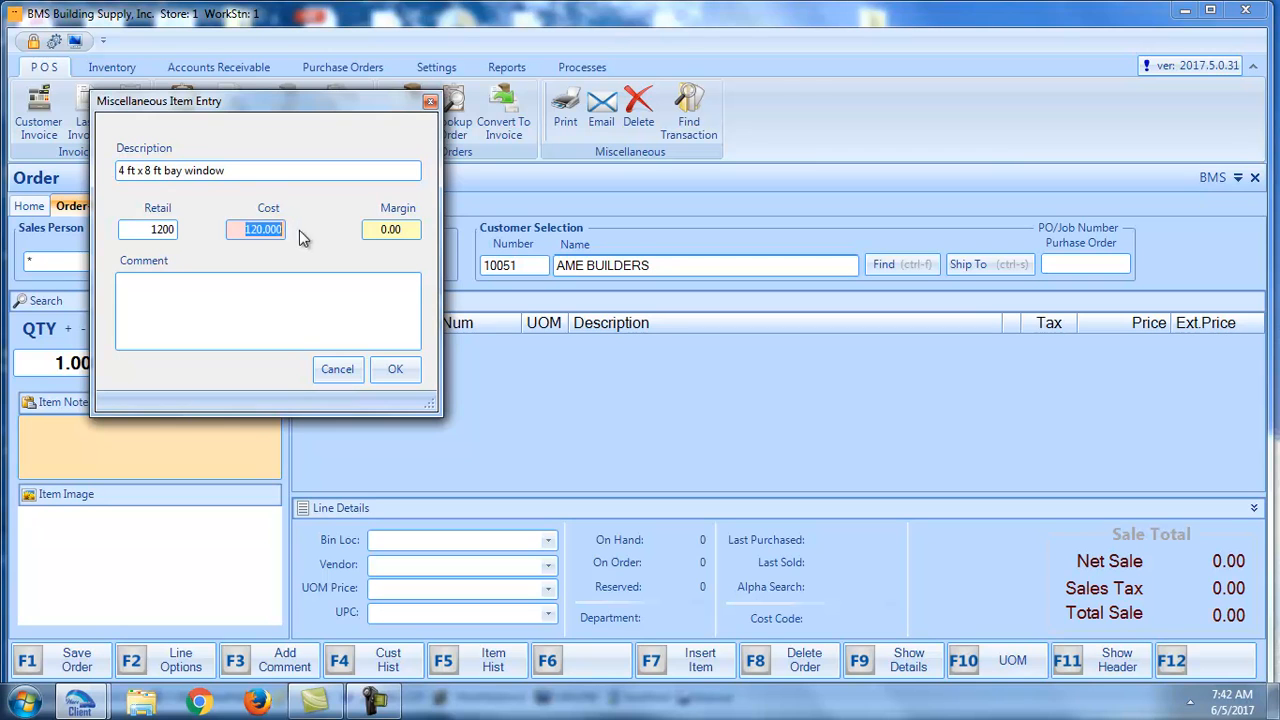
type("799")
left_click(395, 370)
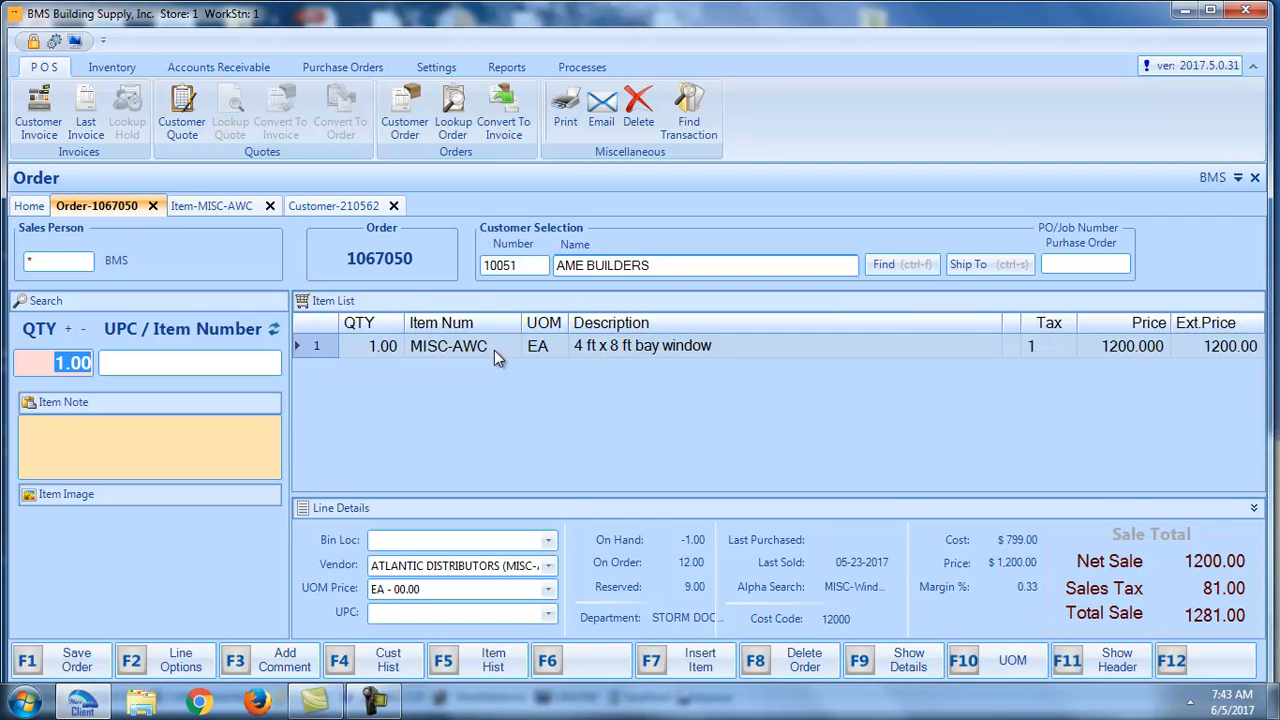
Step: Add a three-line comment under the bay window line: "brick mold", "white primed", "grid inside glass"
left_click(290, 660)
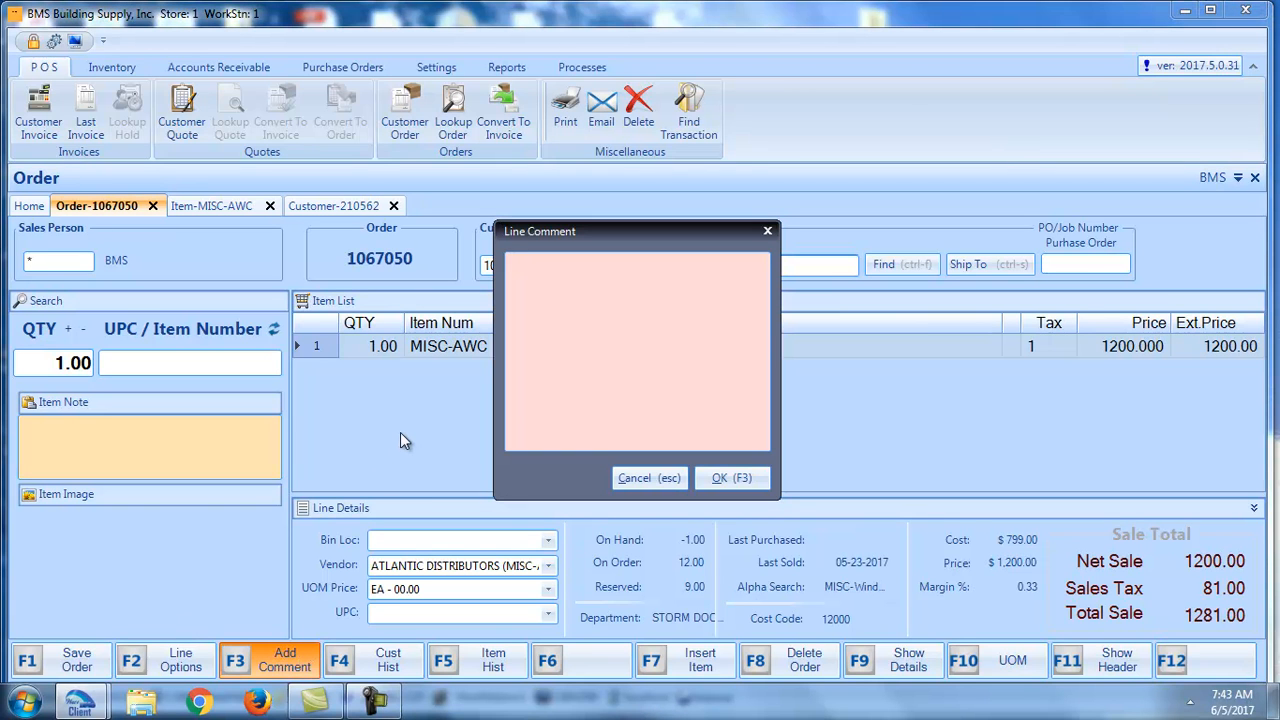
type("brick mold")
key("Return")
type("white primed")
key("Return")
type("grid")
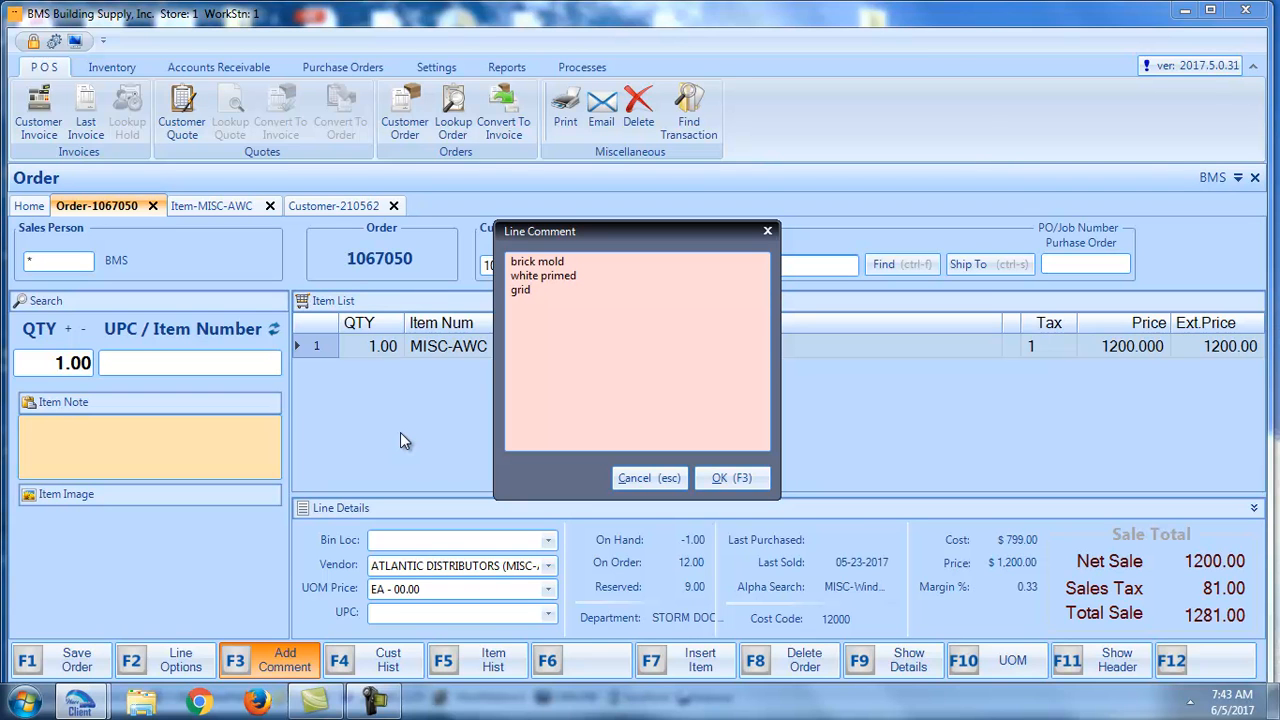
type(" inside glass")
left_click(749, 478)
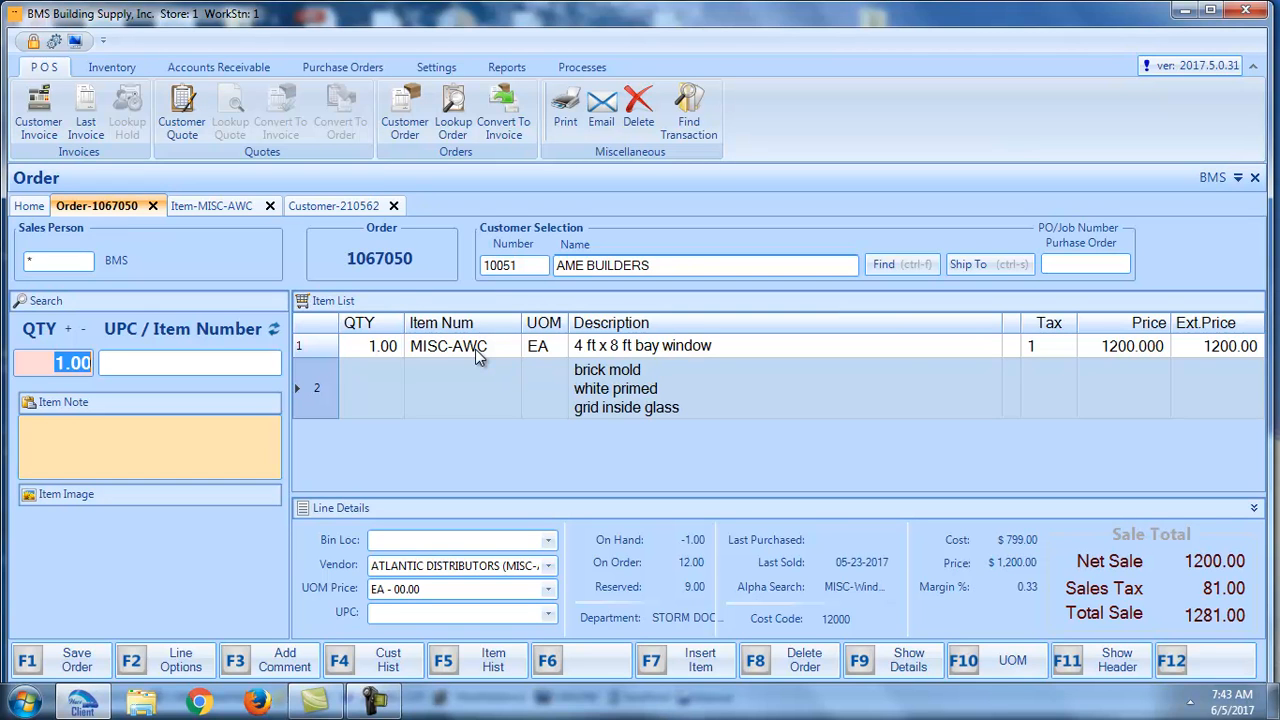
Step: Examine the vendor assigned to item MISC-AWC in its item record, and return to the AME BUILDERS order
left_click(222, 206)
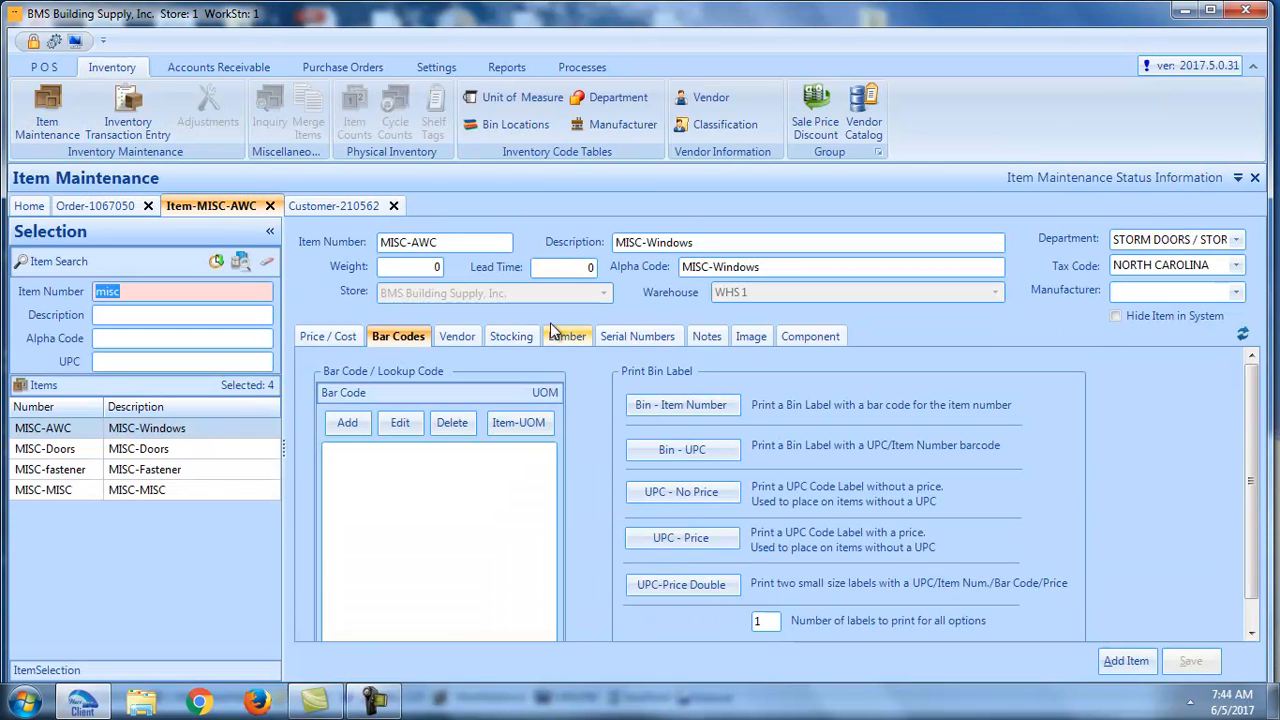
left_click(457, 337)
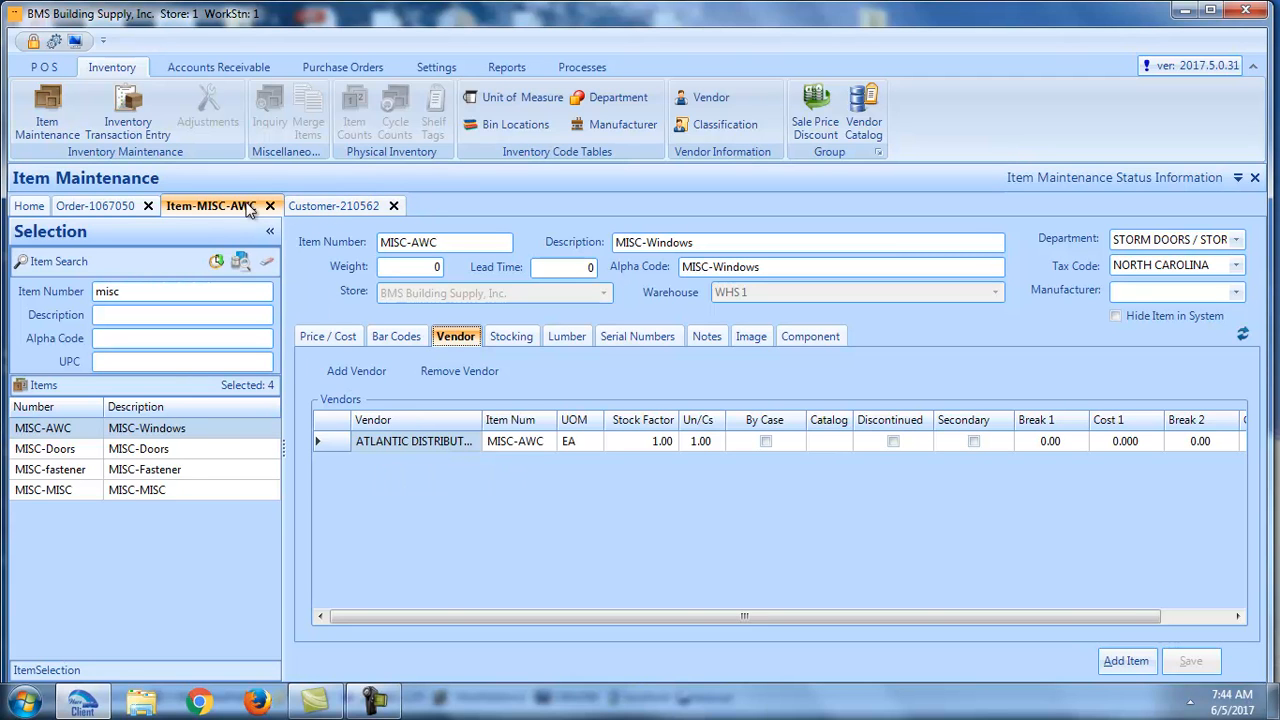
left_click(101, 211)
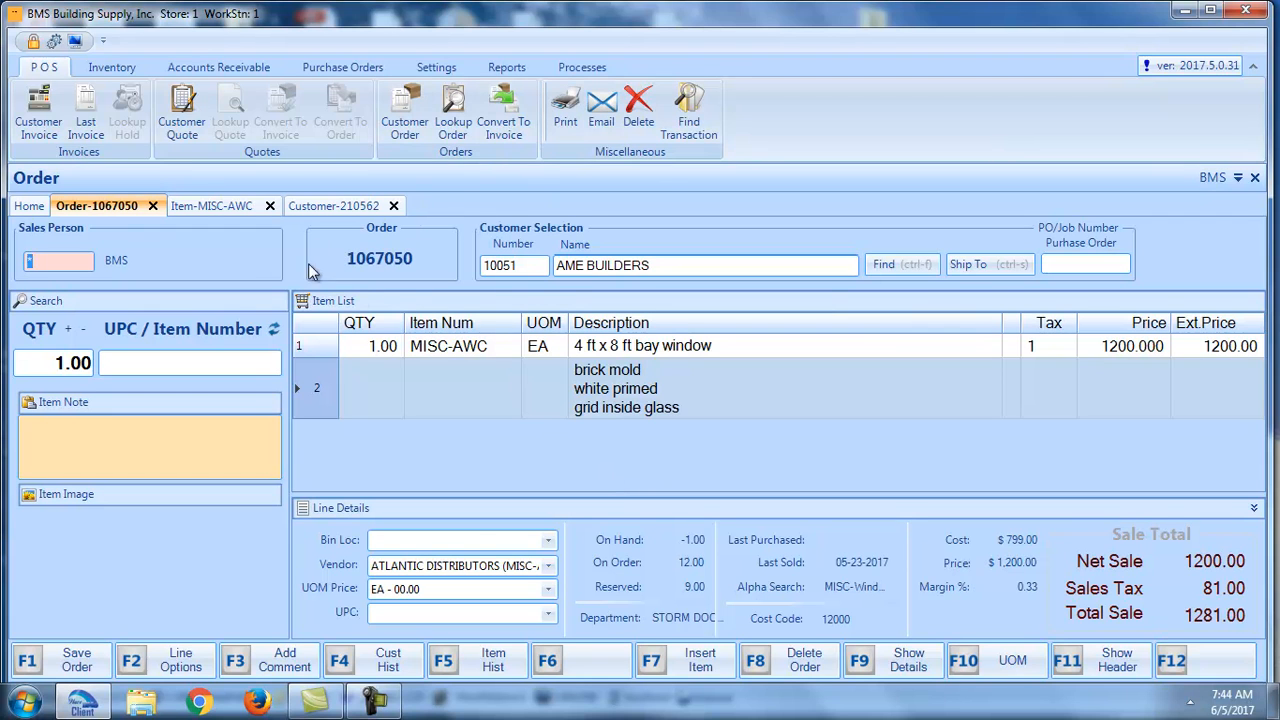
left_click(80, 662)
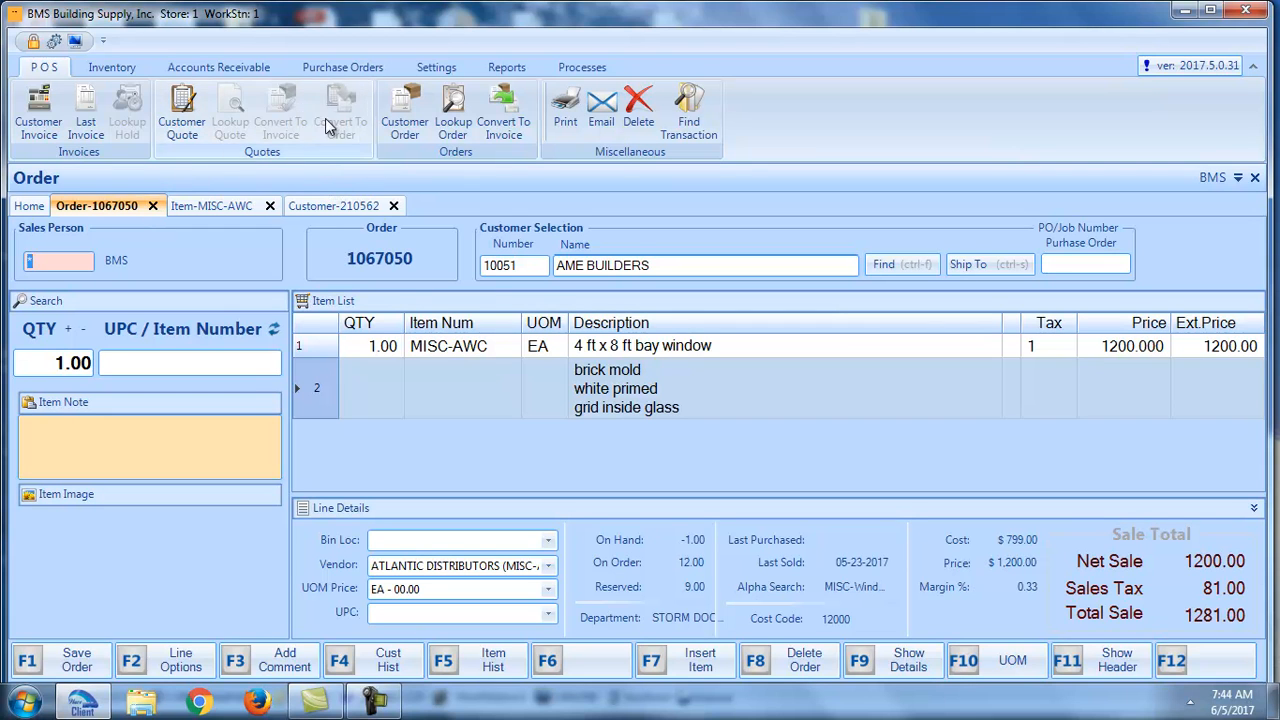
Step: Start a second customer order, sign in with the salesperson code and assign SPENCER BAXTER BUILDER, LLC as the verified customer
left_click(400, 110)
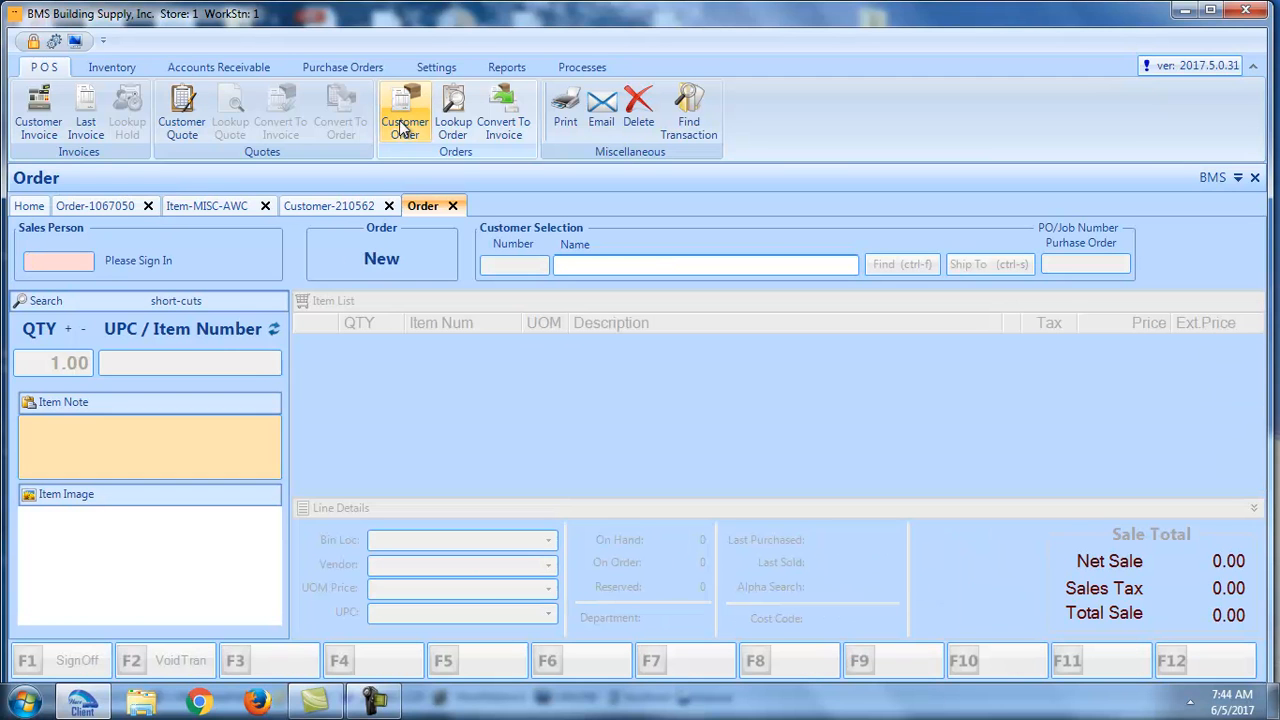
type("*")
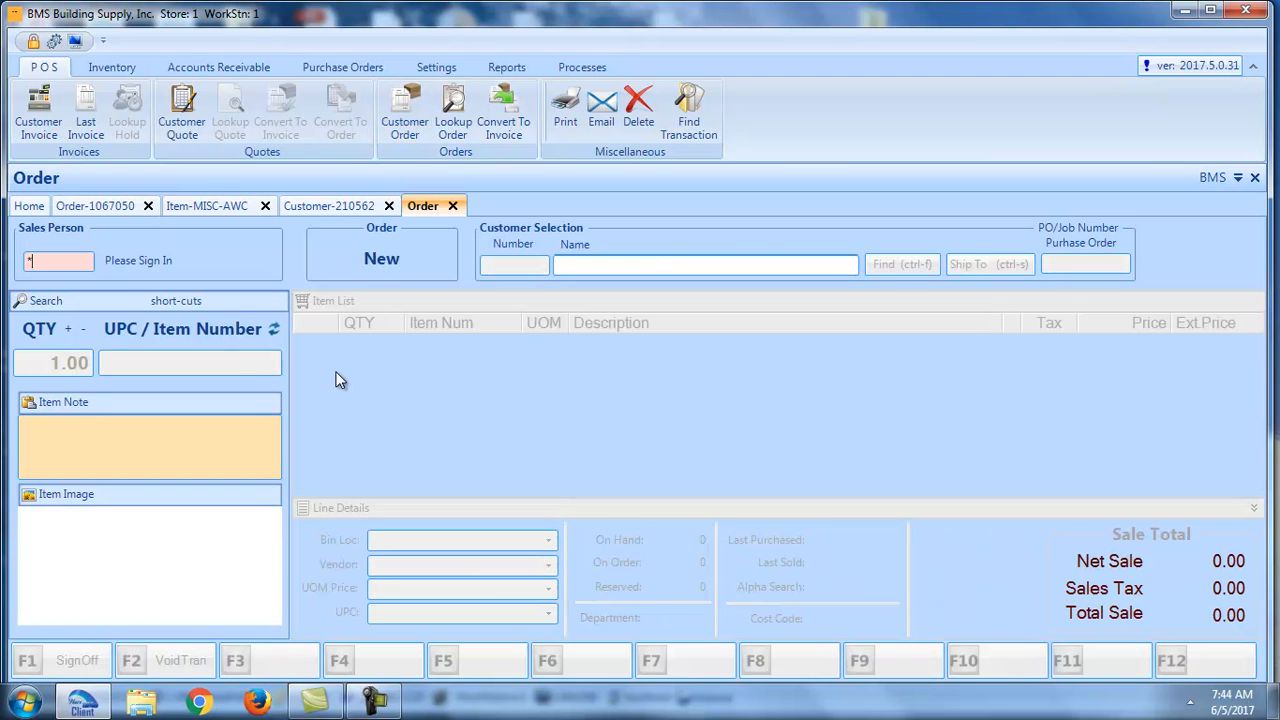
key("Return")
type("builder")
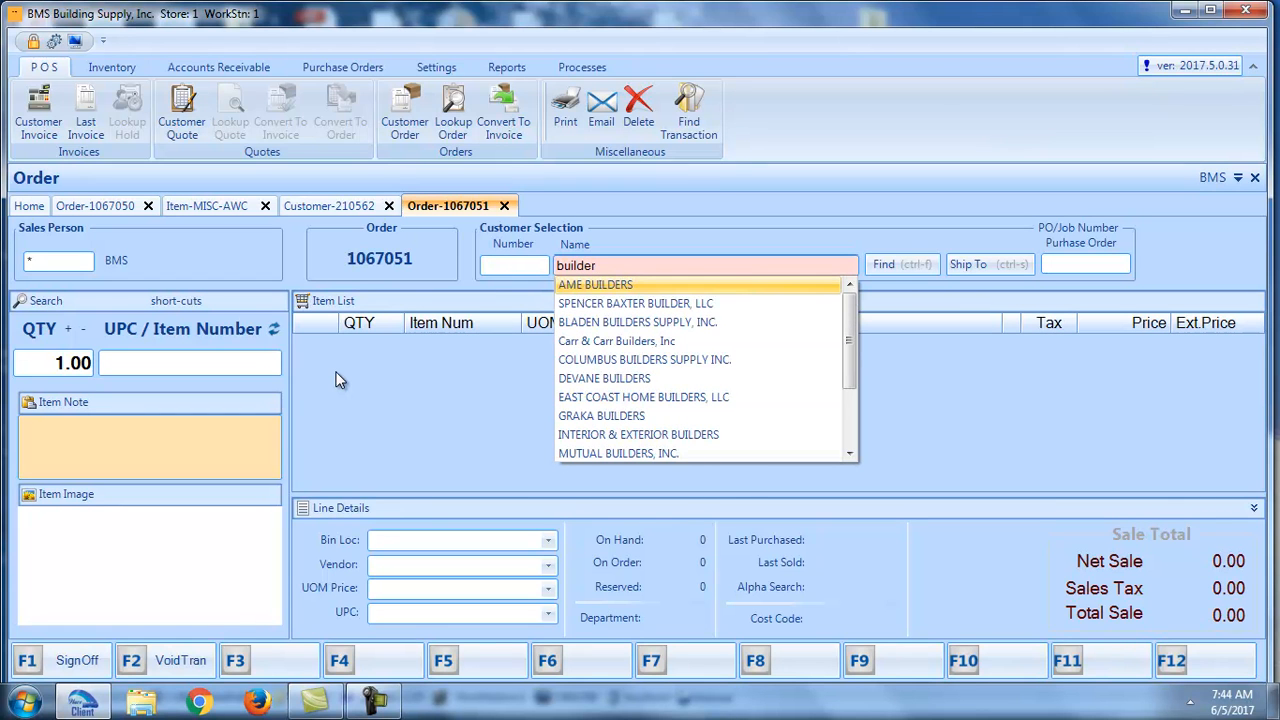
key("Down")
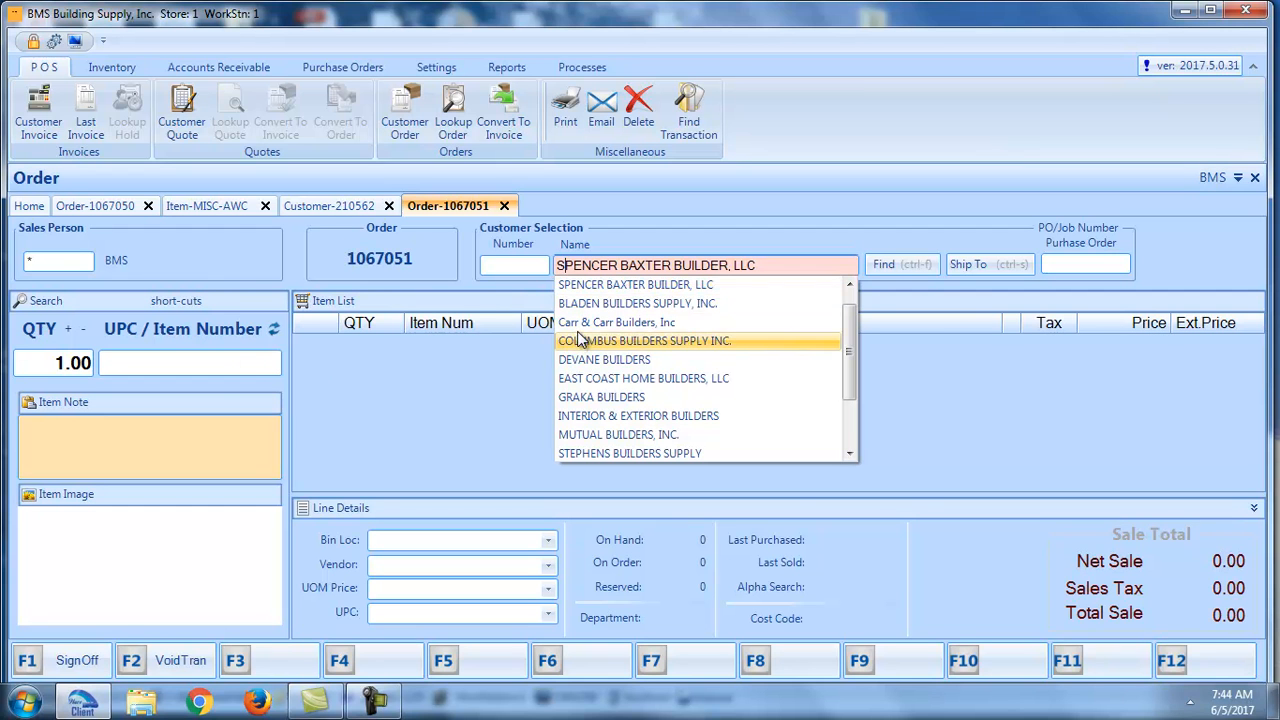
key("Return")
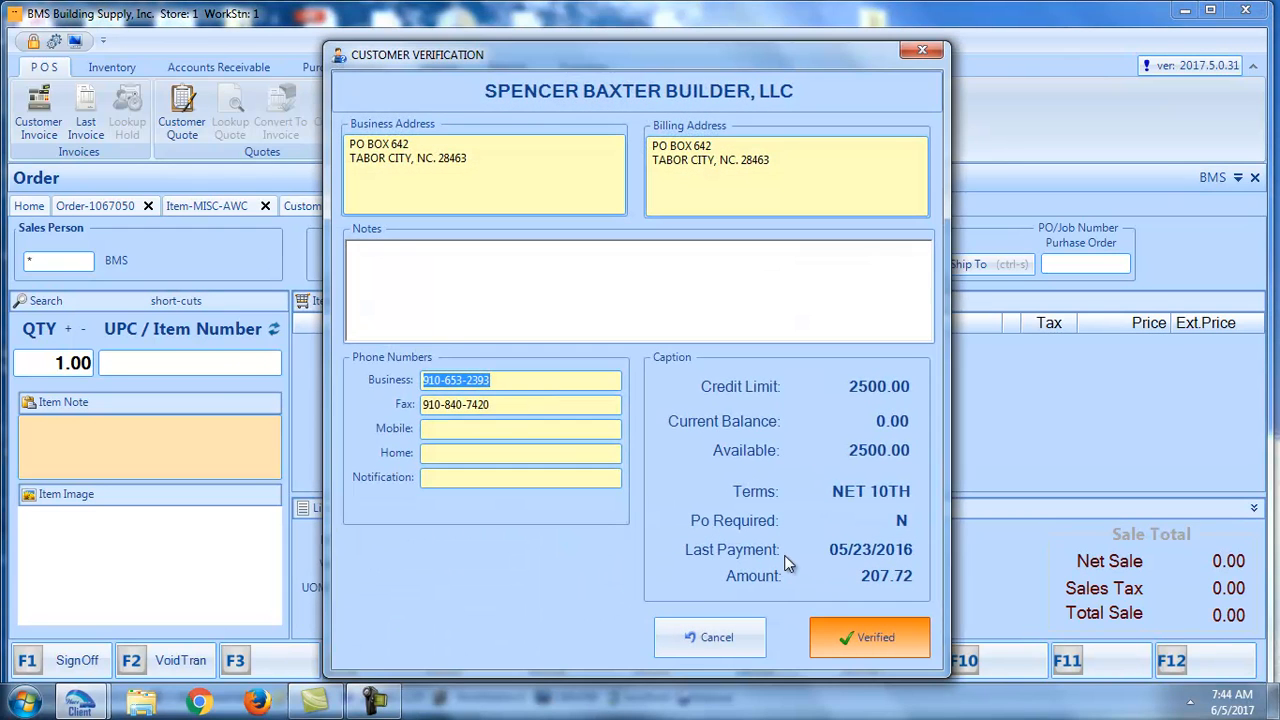
left_click(845, 640)
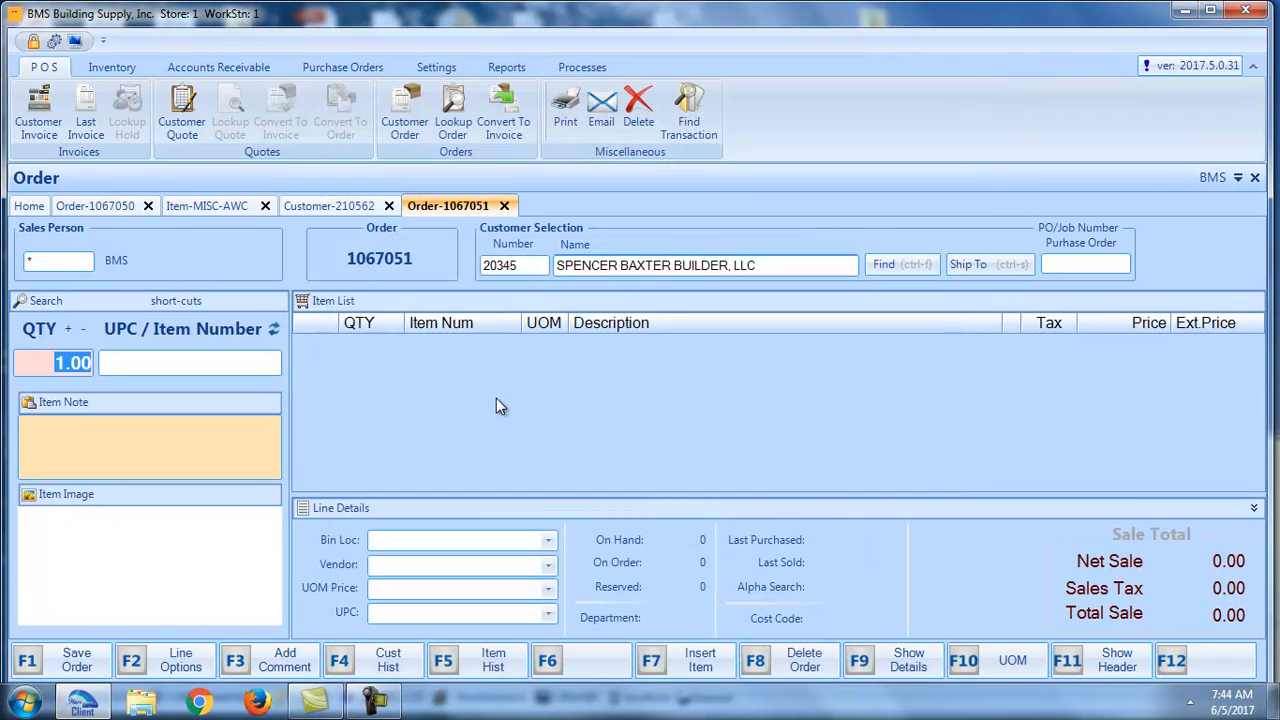
key("Tab")
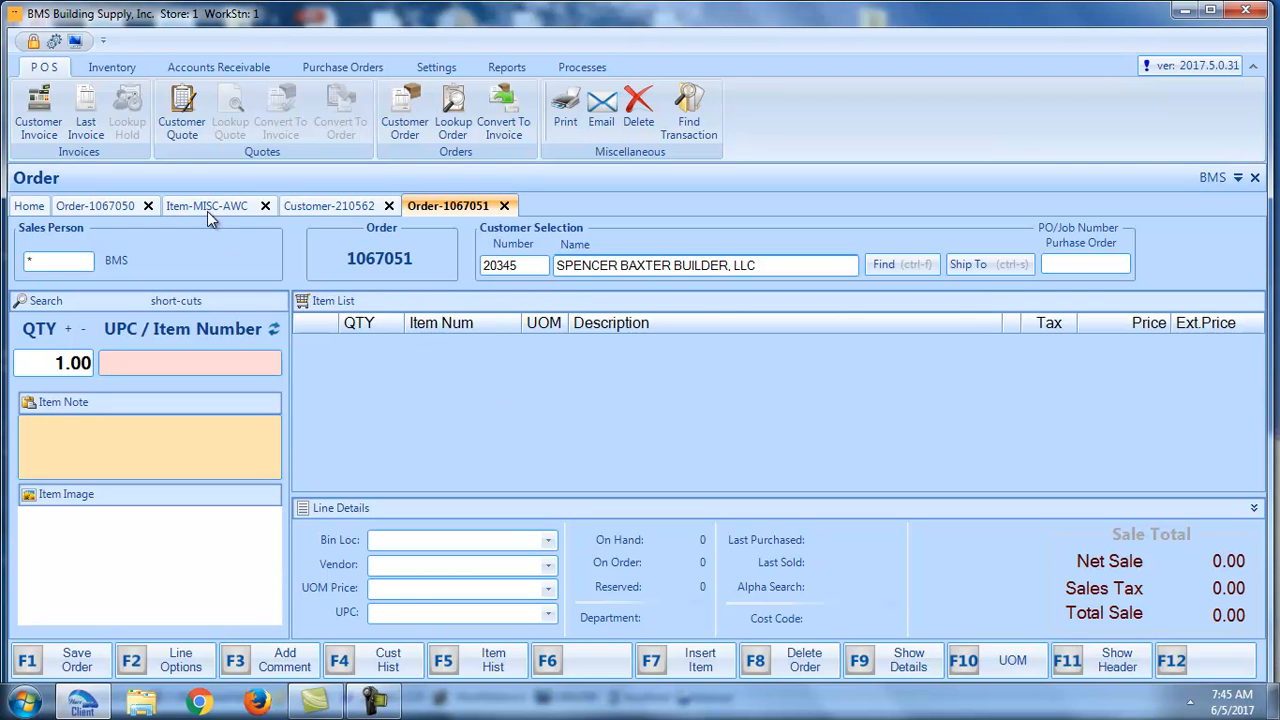
Step: Start adding a new inventory item from the item maintenance record, with item number aw12421a
mouse_move(207, 208)
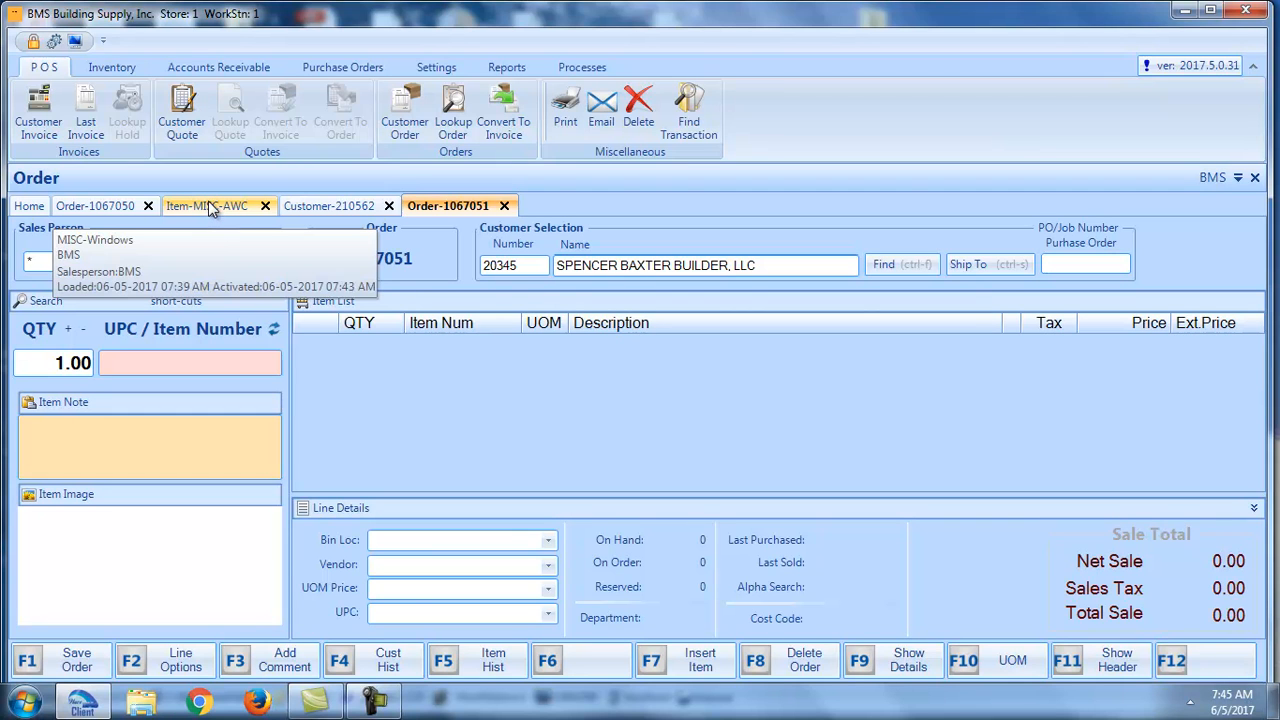
left_click(214, 208)
left_click(213, 203)
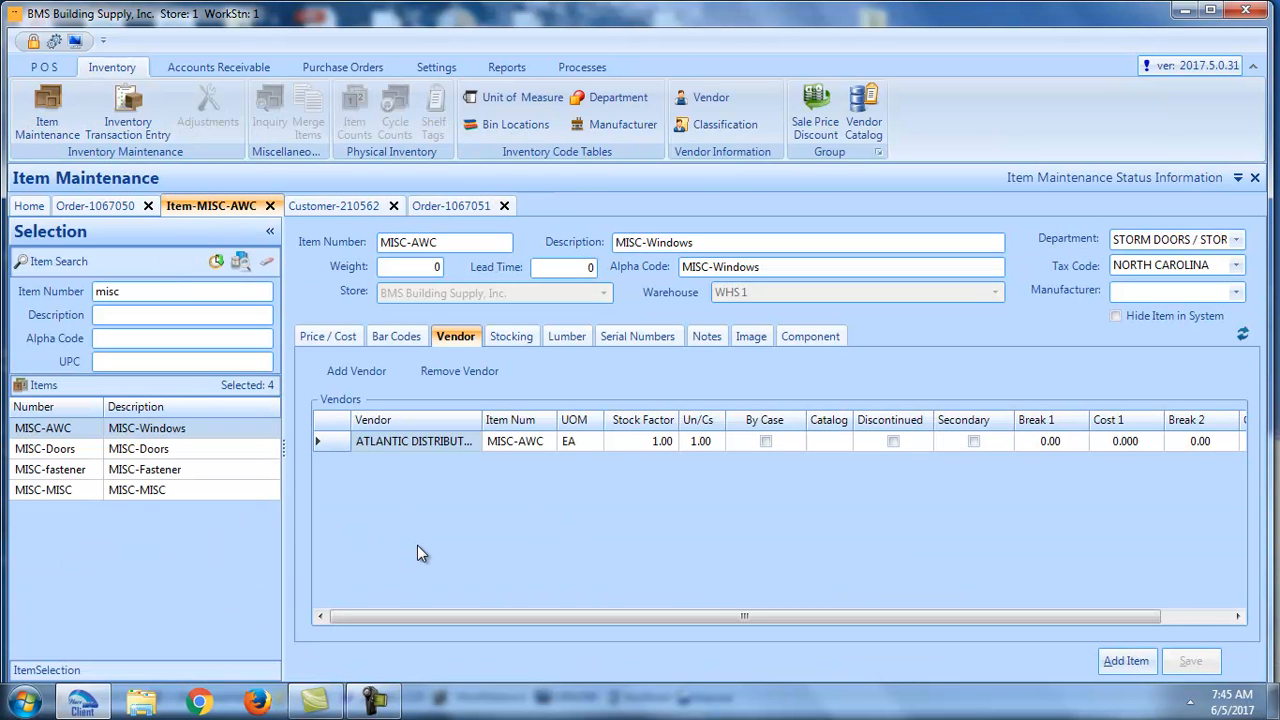
left_click(1116, 663)
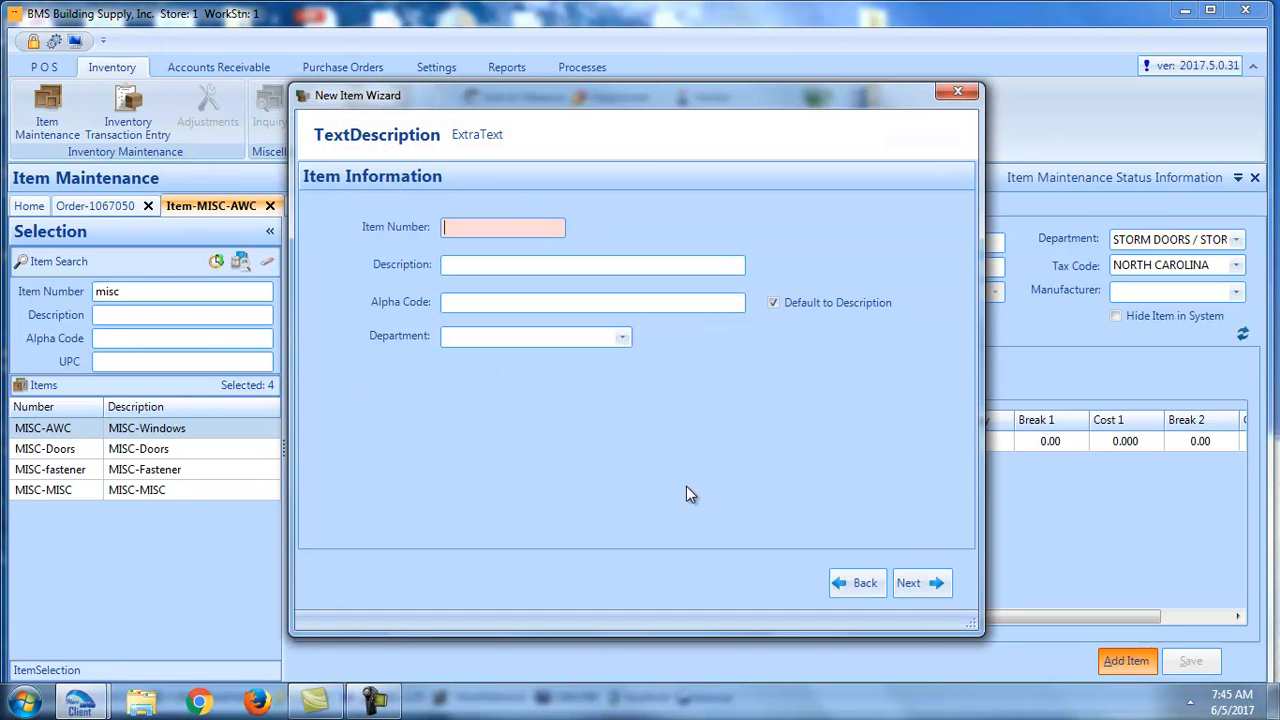
type("aw12421a")
key("Return")
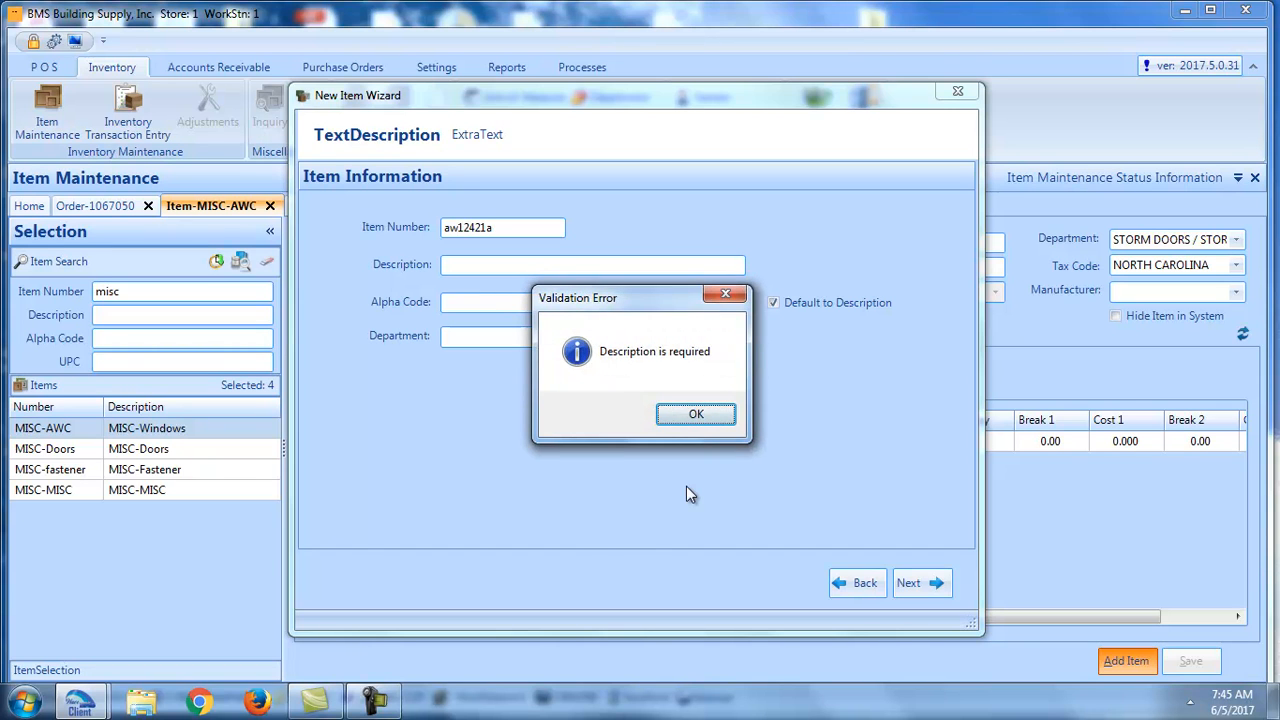
left_click(690, 415)
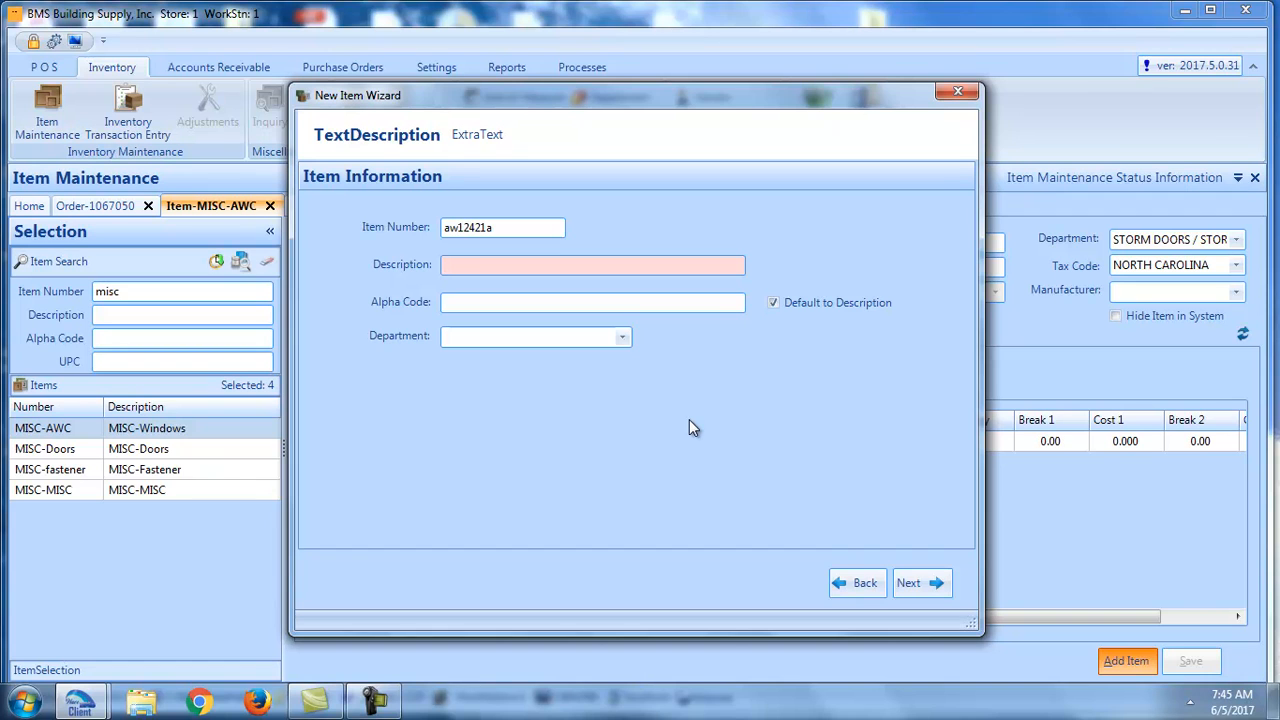
Step: Describe the new item as "4 ft by 8 ft white vinyl bay window" with the alpha code "bay window"
type("4 ft by 8 ft white vinyl bay window")
key("Tab")
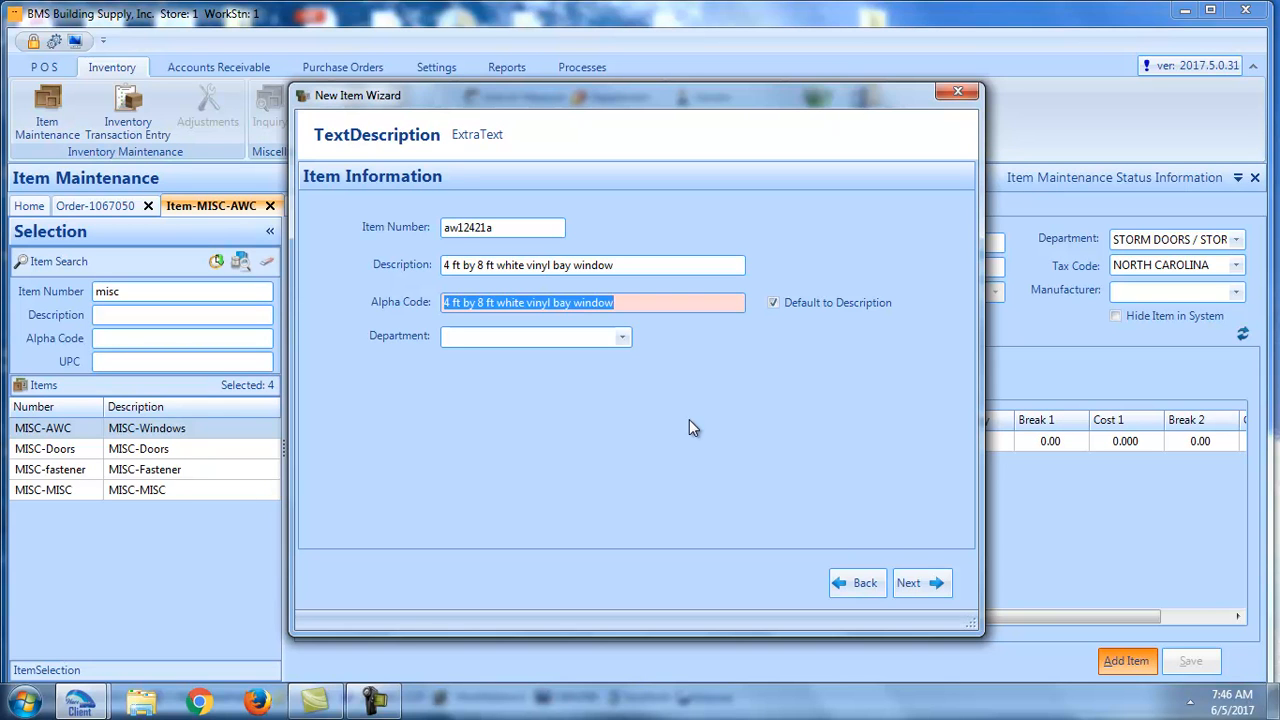
type("bay window")
key("Tab")
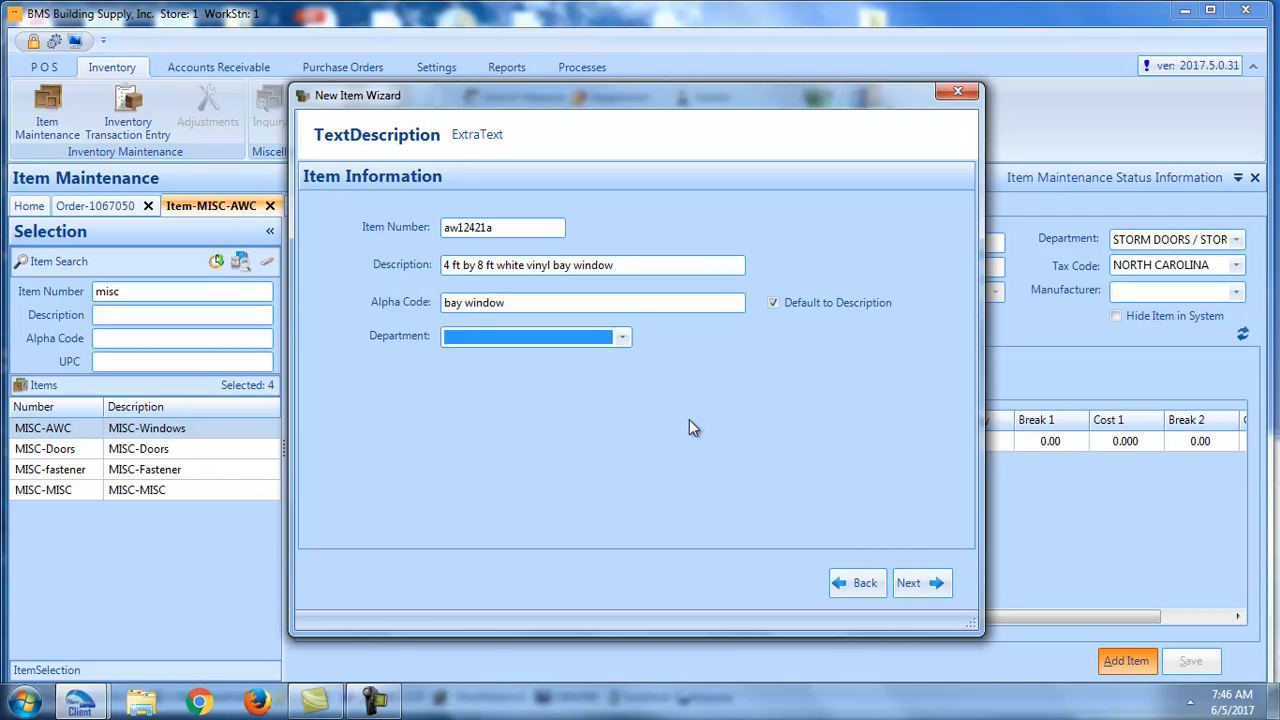
Step: Assign the new item to the VINYL department and continue to its pricing page
type("w")
left_click(622, 339)
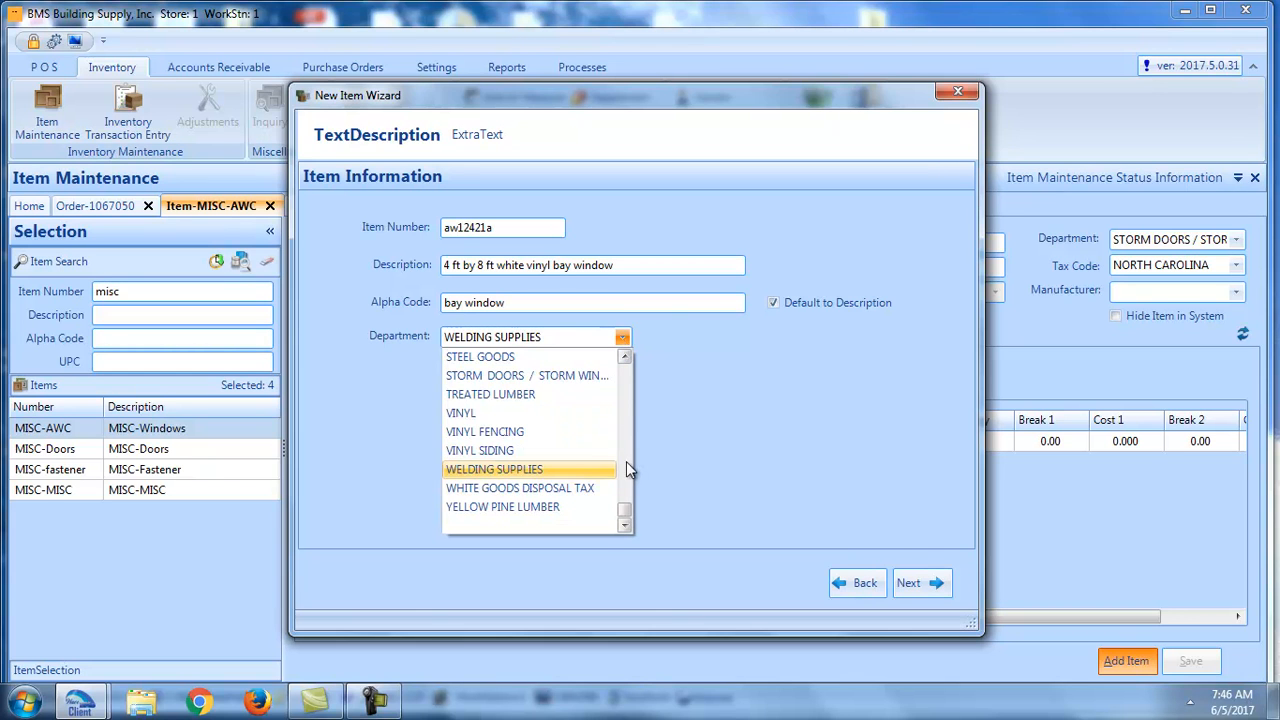
left_click(560, 414)
left_click(907, 583)
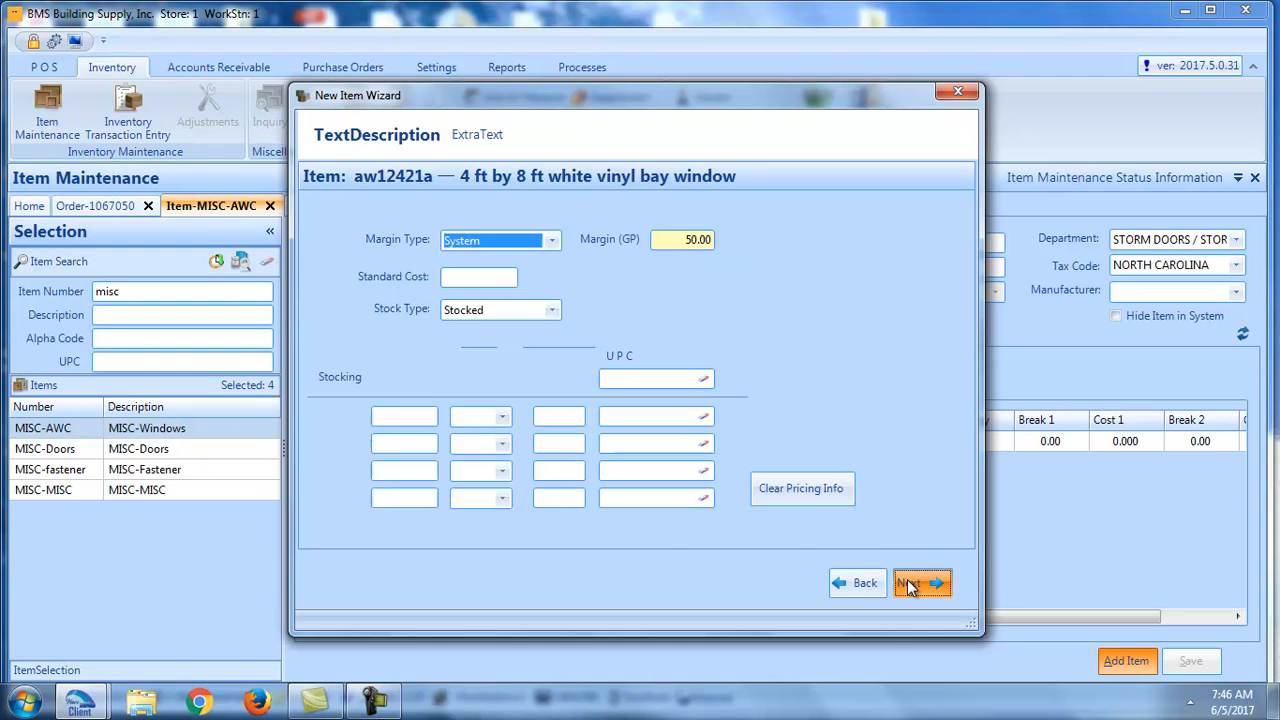
Step: Set the new item's margin type to Department and its standard cost to 799
left_click(553, 245)
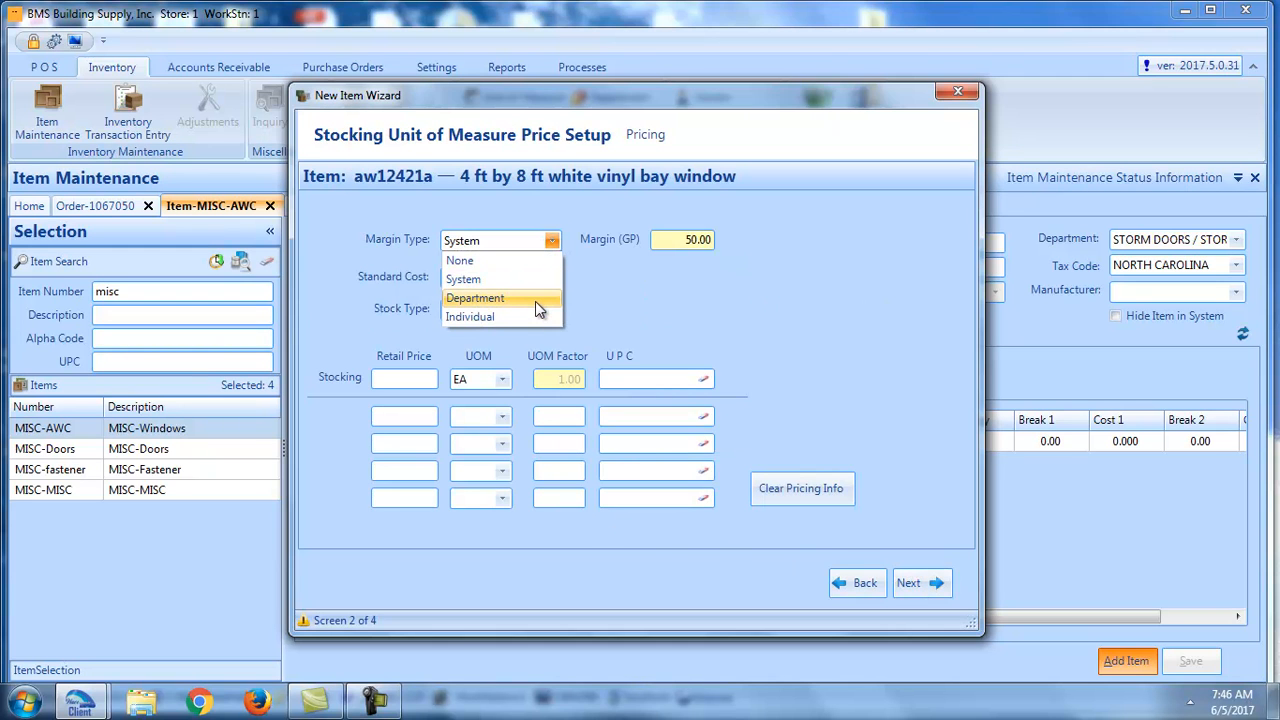
left_click(536, 300)
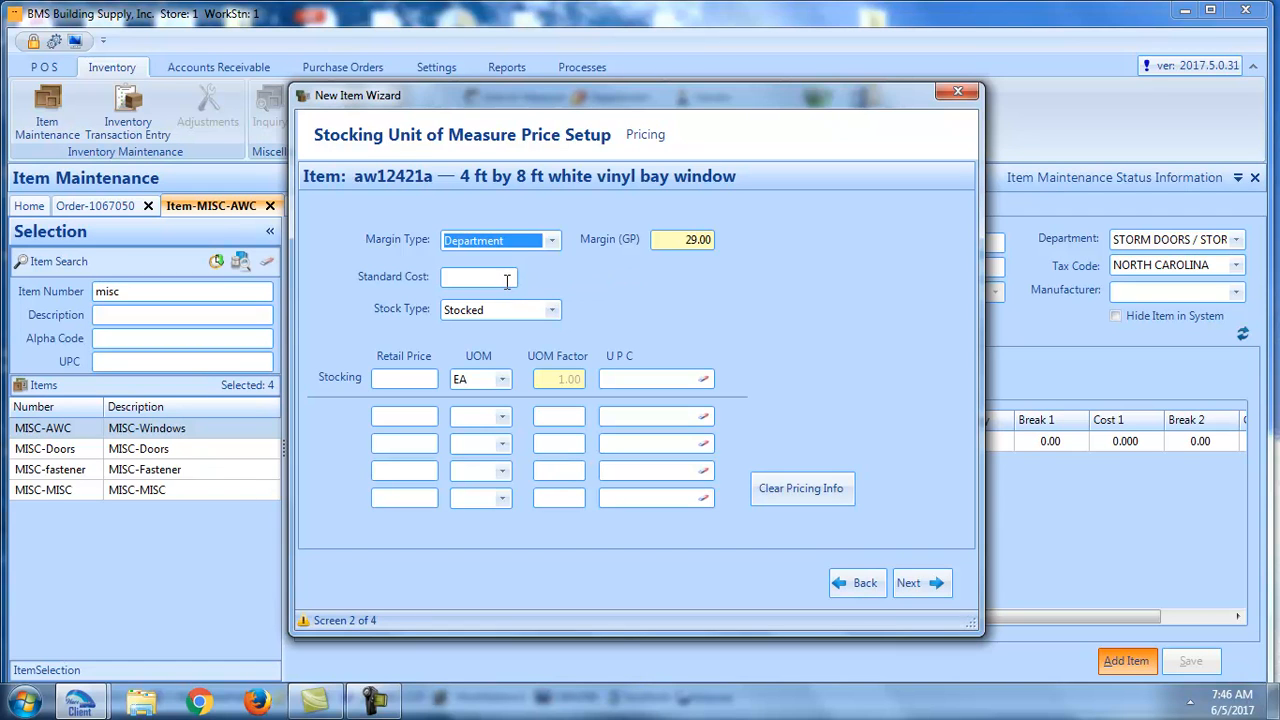
left_click(507, 281)
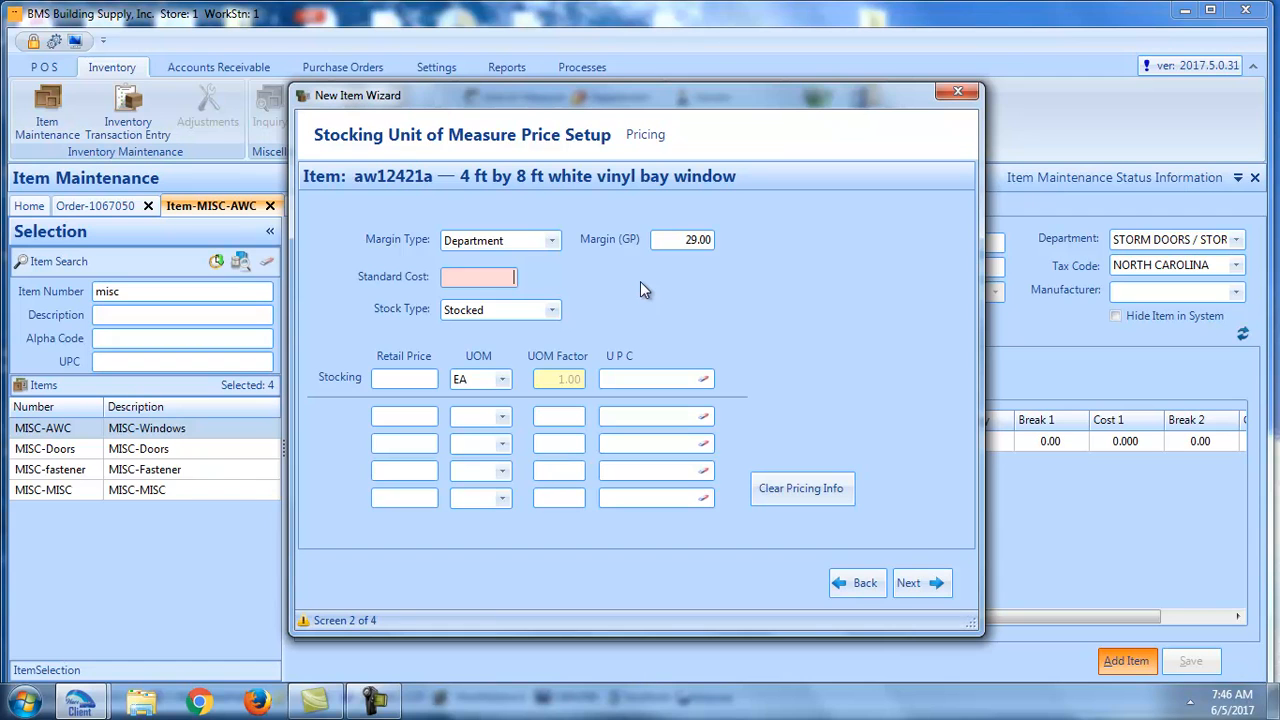
type("799")
key("Tab")
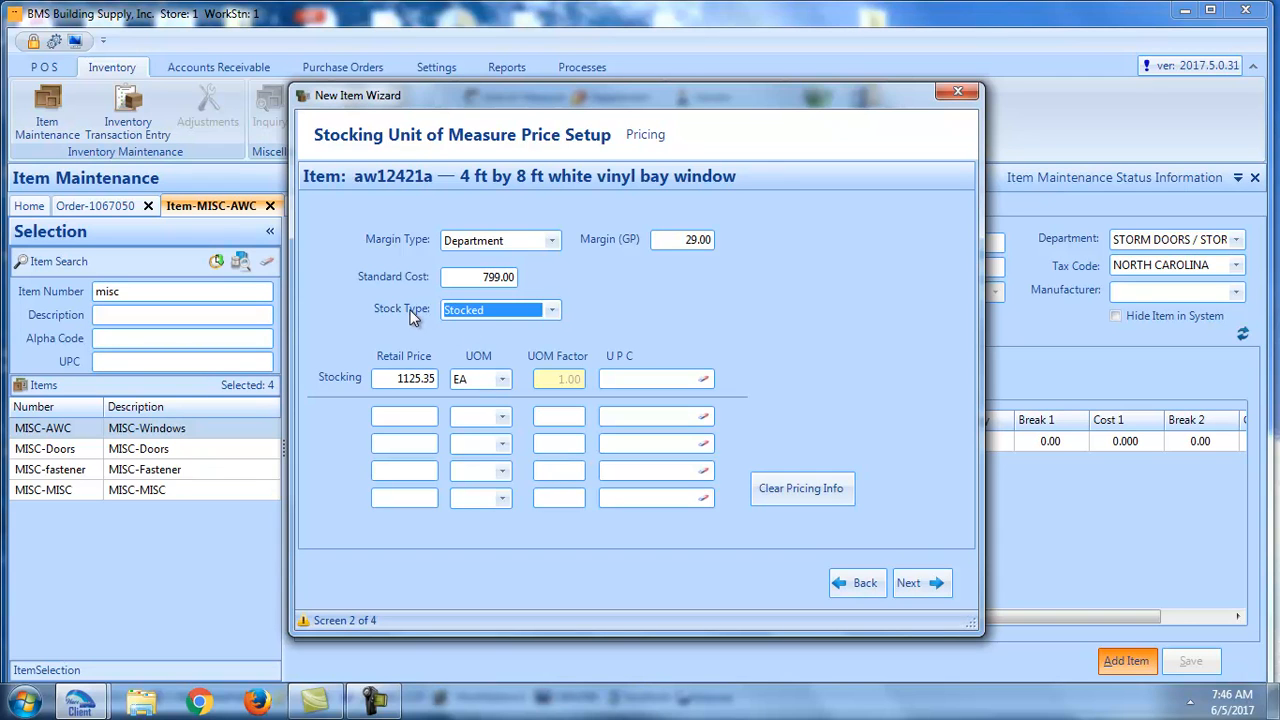
Step: Make the item's stock type TempItem with a retail price of 1200 per EA, and continue to vendor selection
left_click(552, 311)
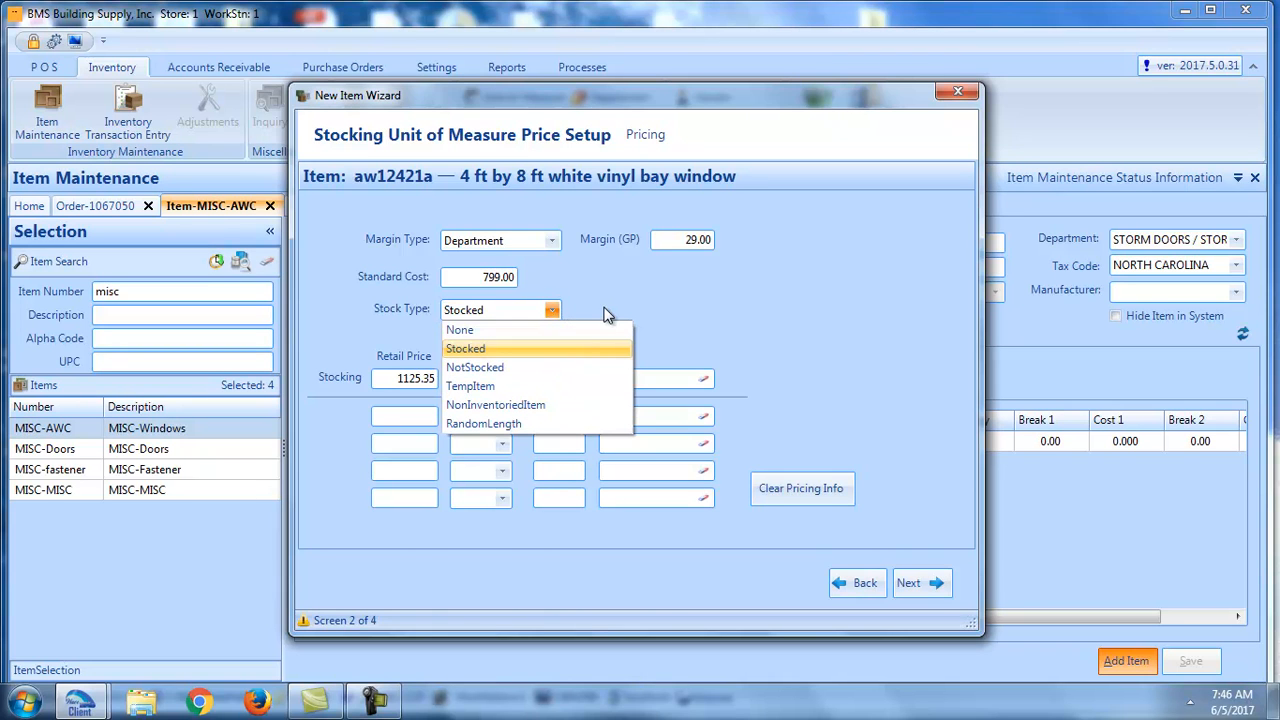
left_click(564, 385)
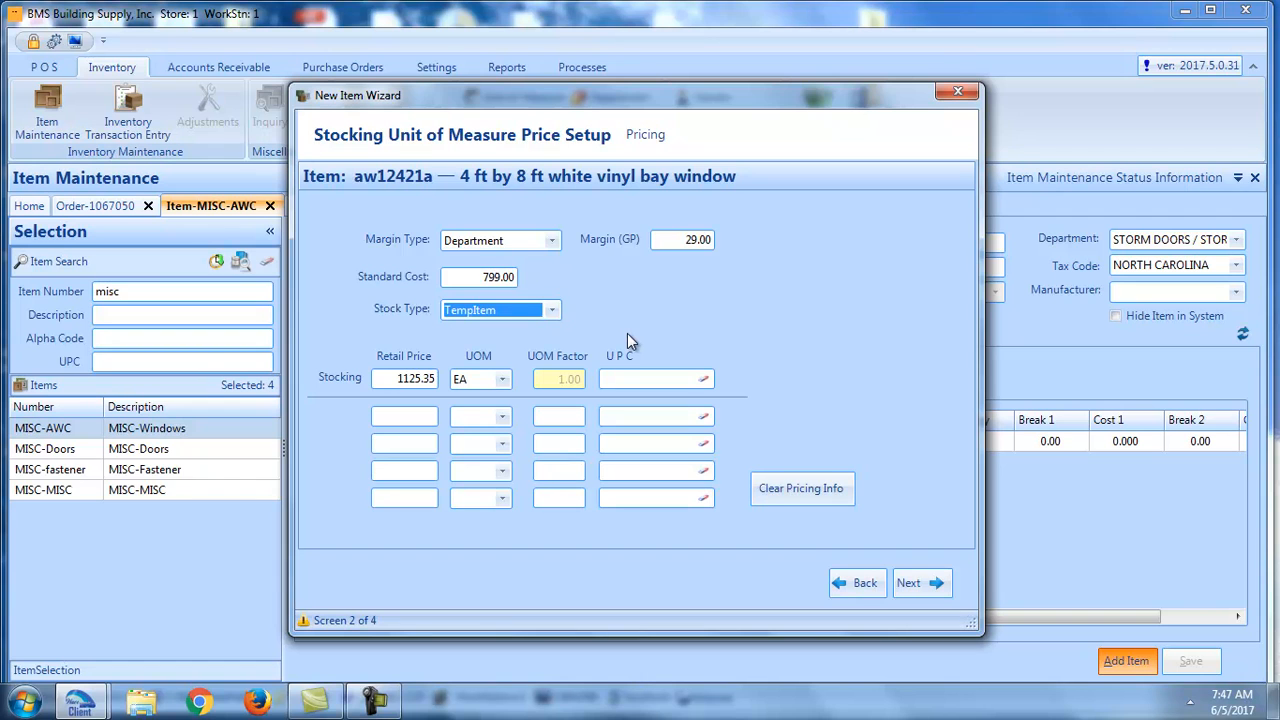
left_click(396, 379)
type("1200")
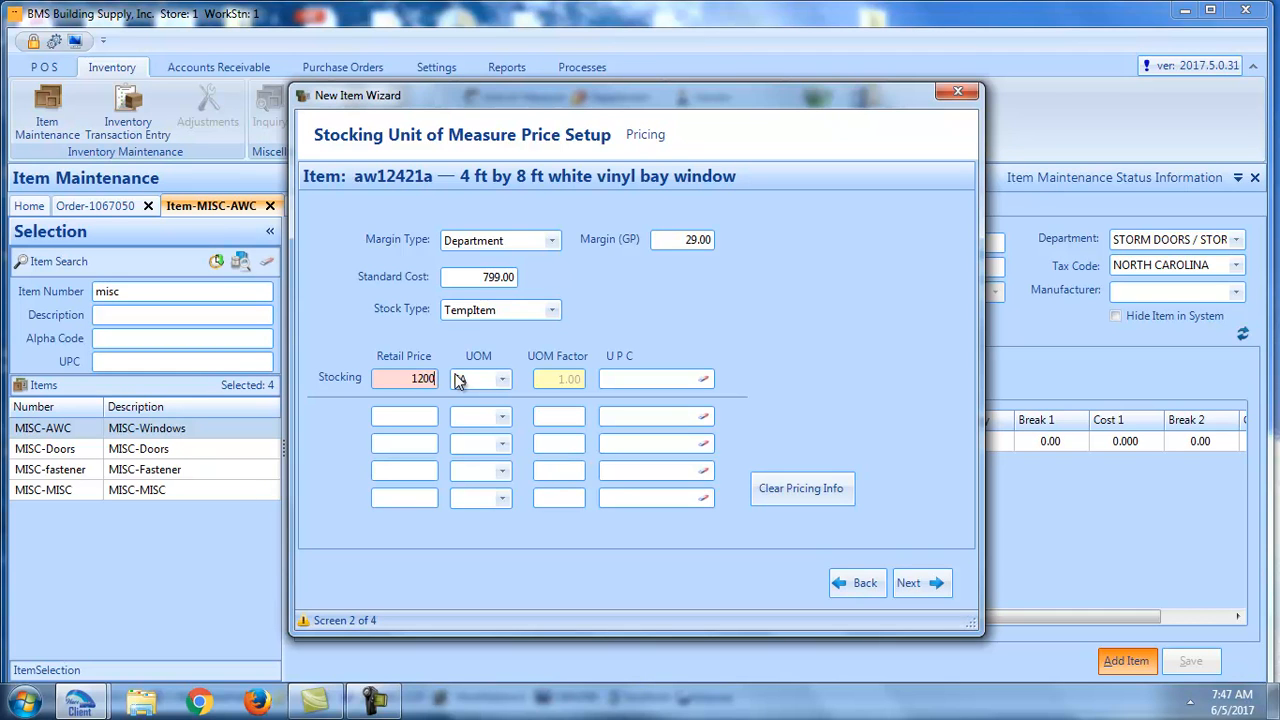
left_click(459, 381)
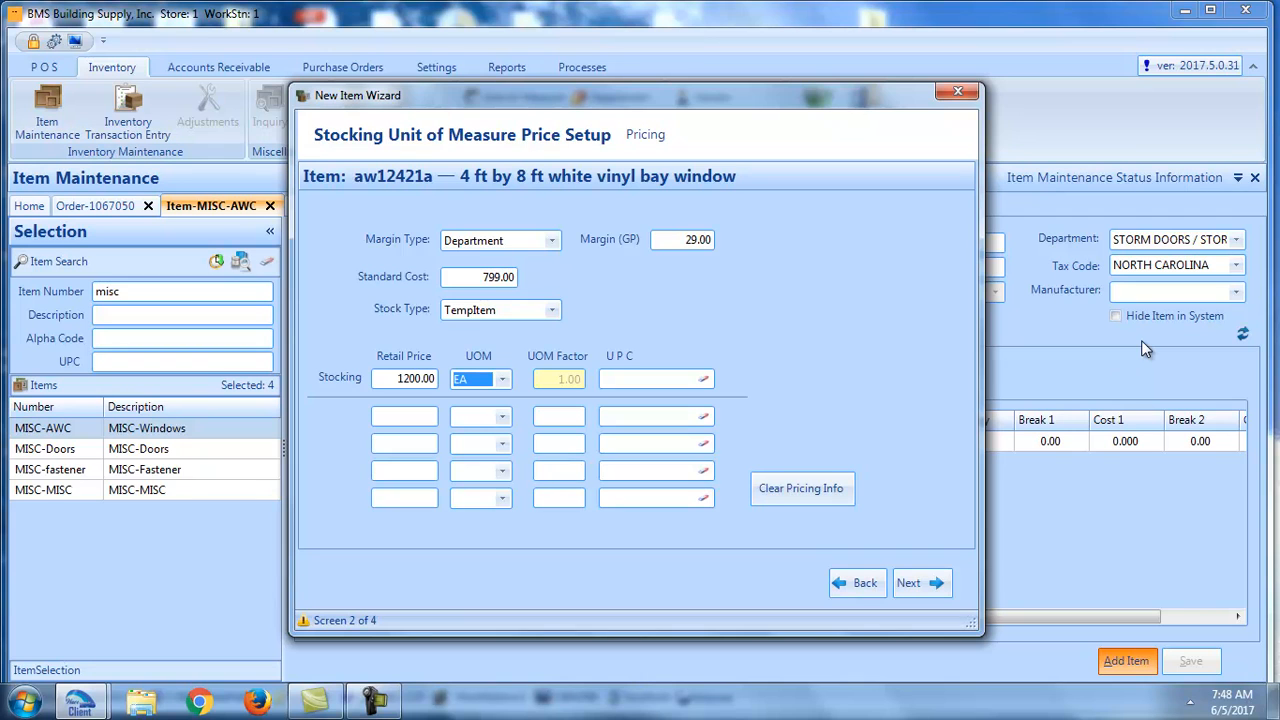
key("Tab")
key("Tab")
left_click(916, 589)
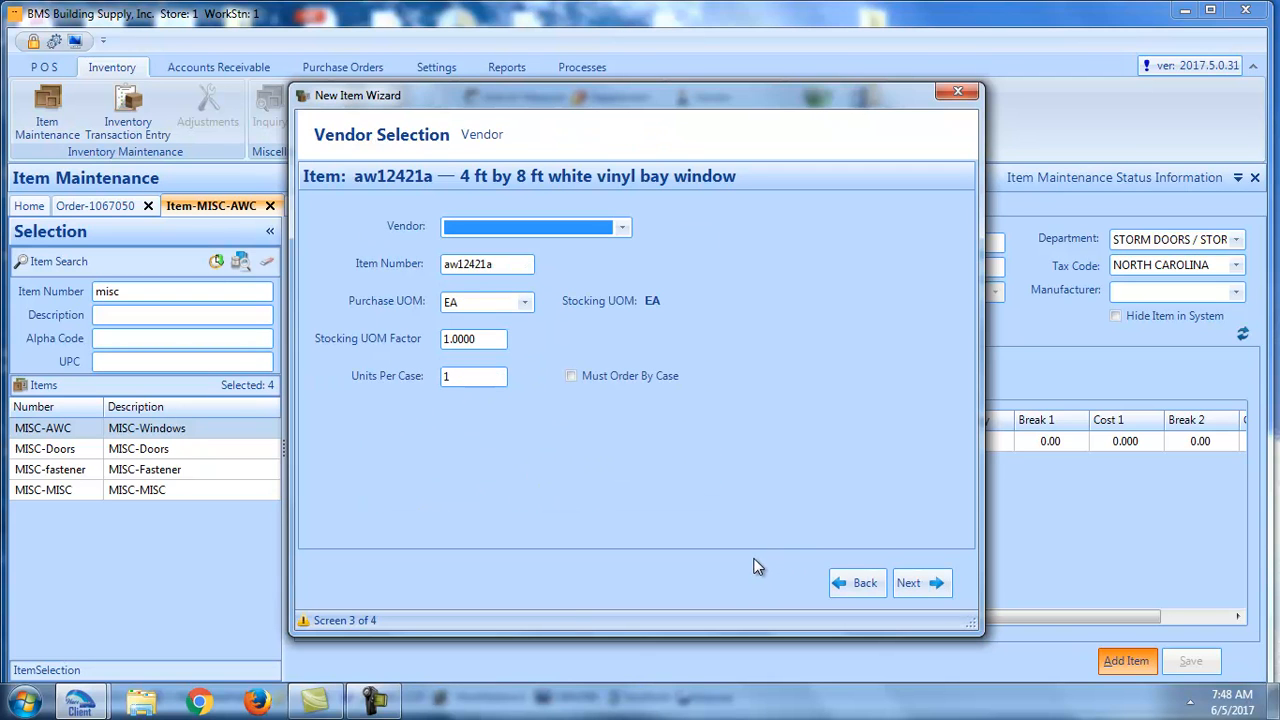
Step: Assign REEB MILLWORK CORP as the item's vendor and continue to store selection
left_click(622, 228)
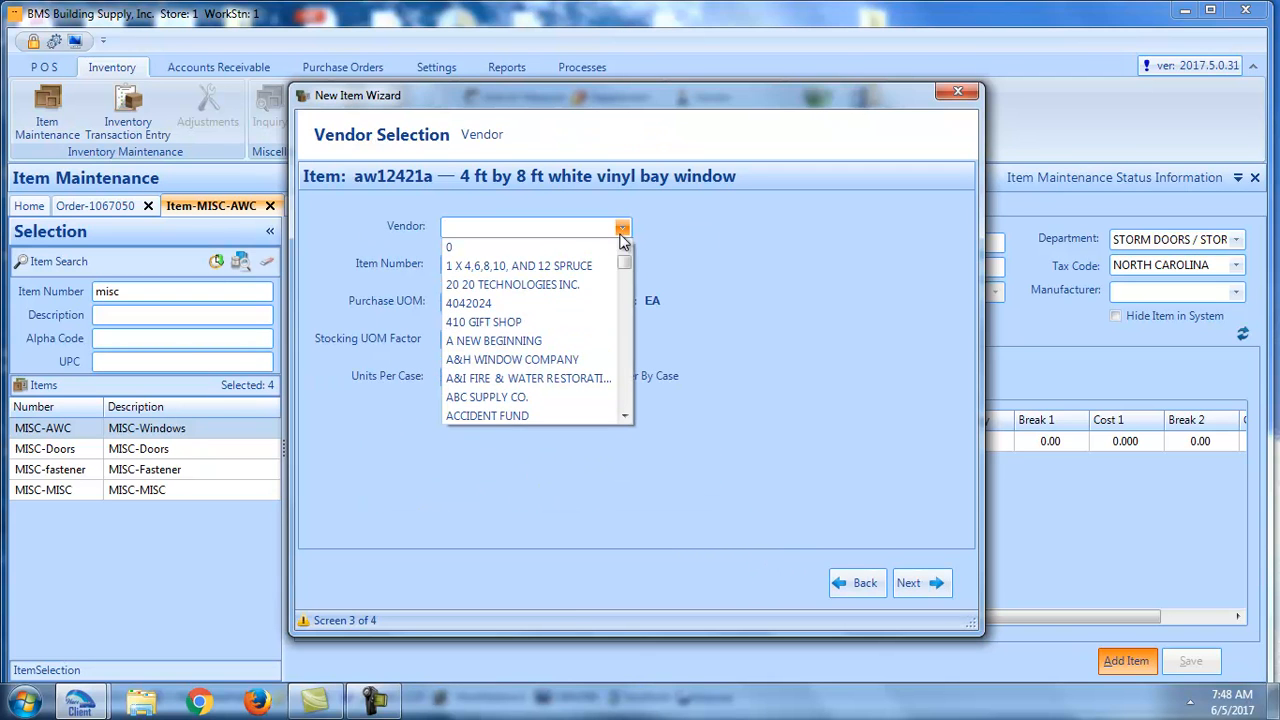
left_click_drag(623, 268, 626, 362)
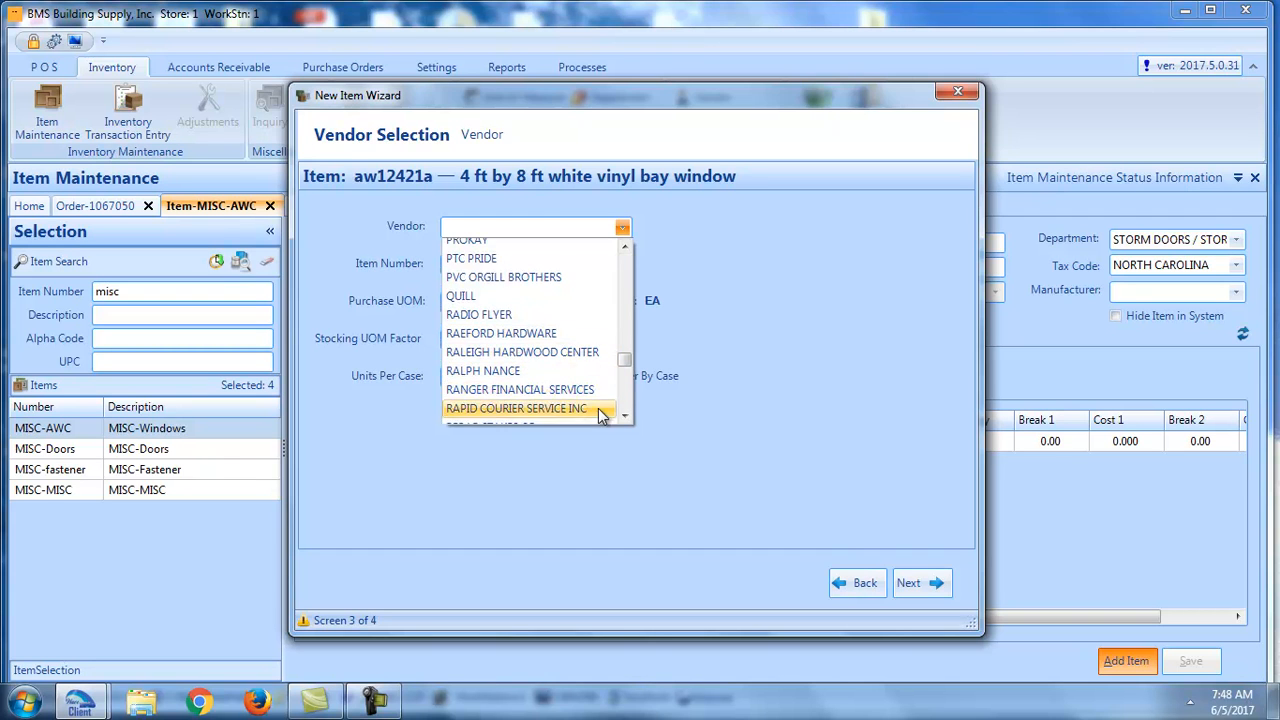
scroll(596, 415, "down", 2)
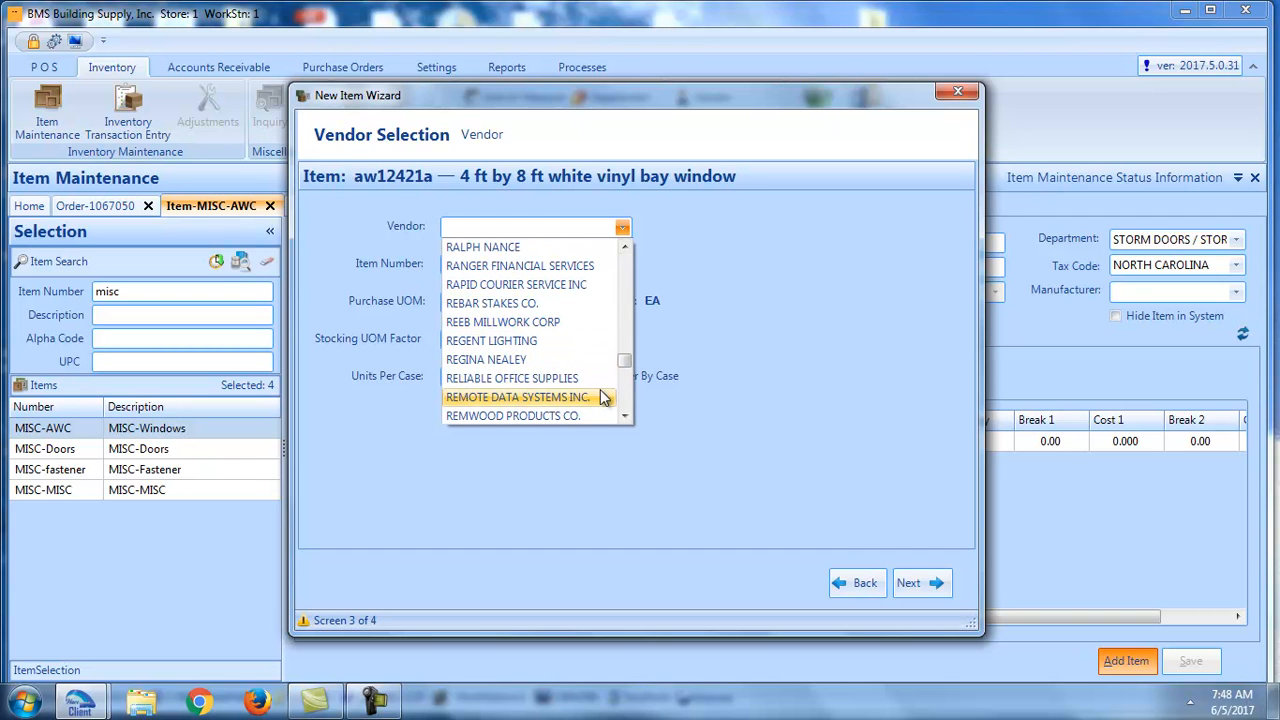
left_click(592, 324)
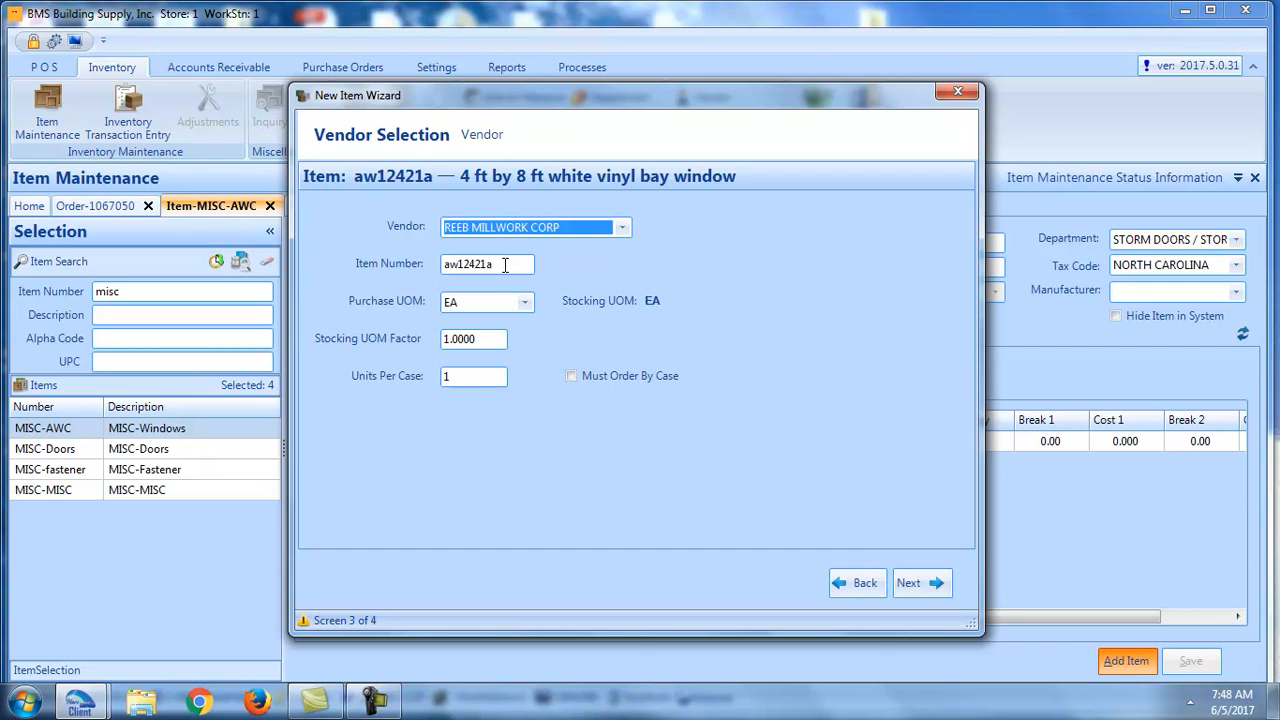
left_click(912, 584)
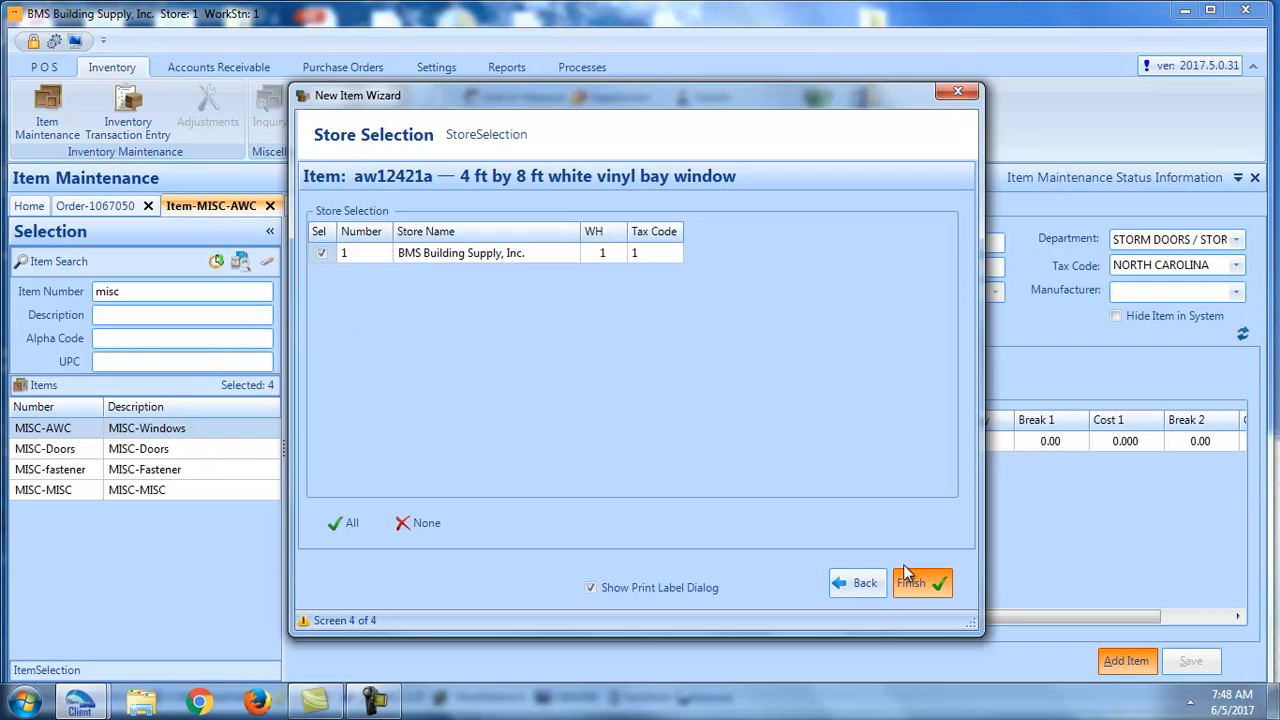
Step: Finish creating the bay window item without printing labels or adding another item
left_click(914, 587)
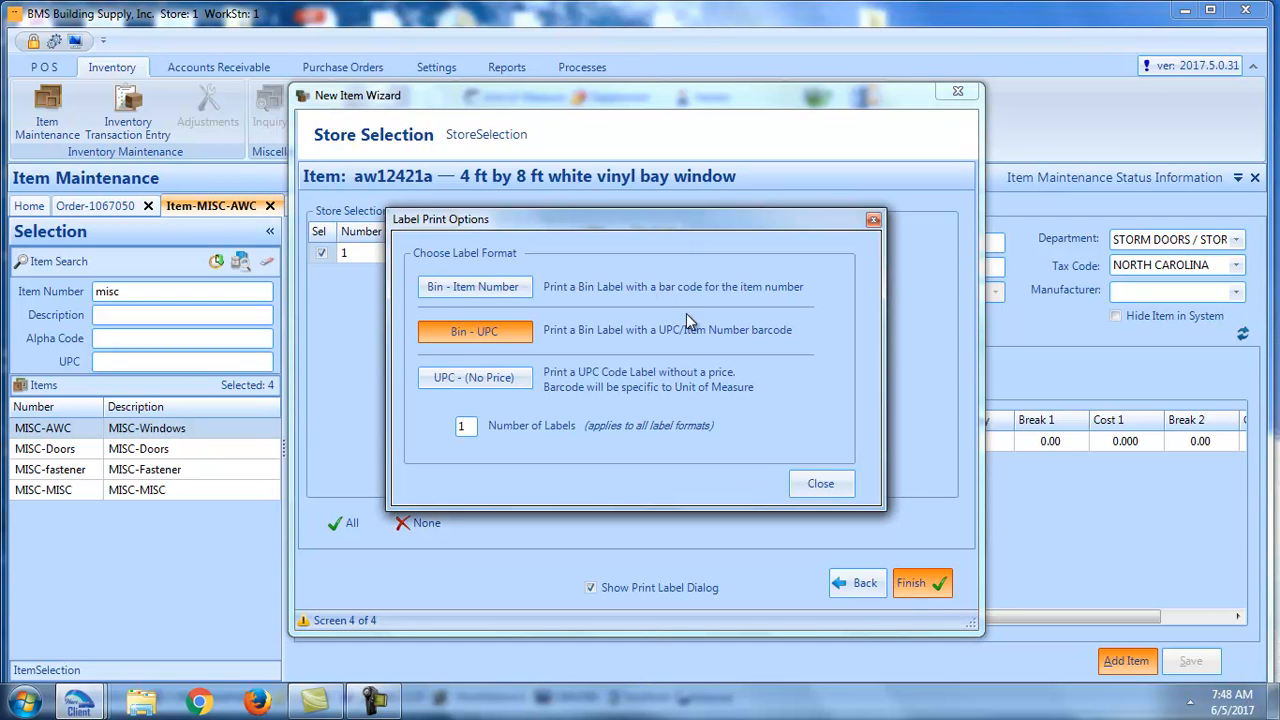
left_click(818, 487)
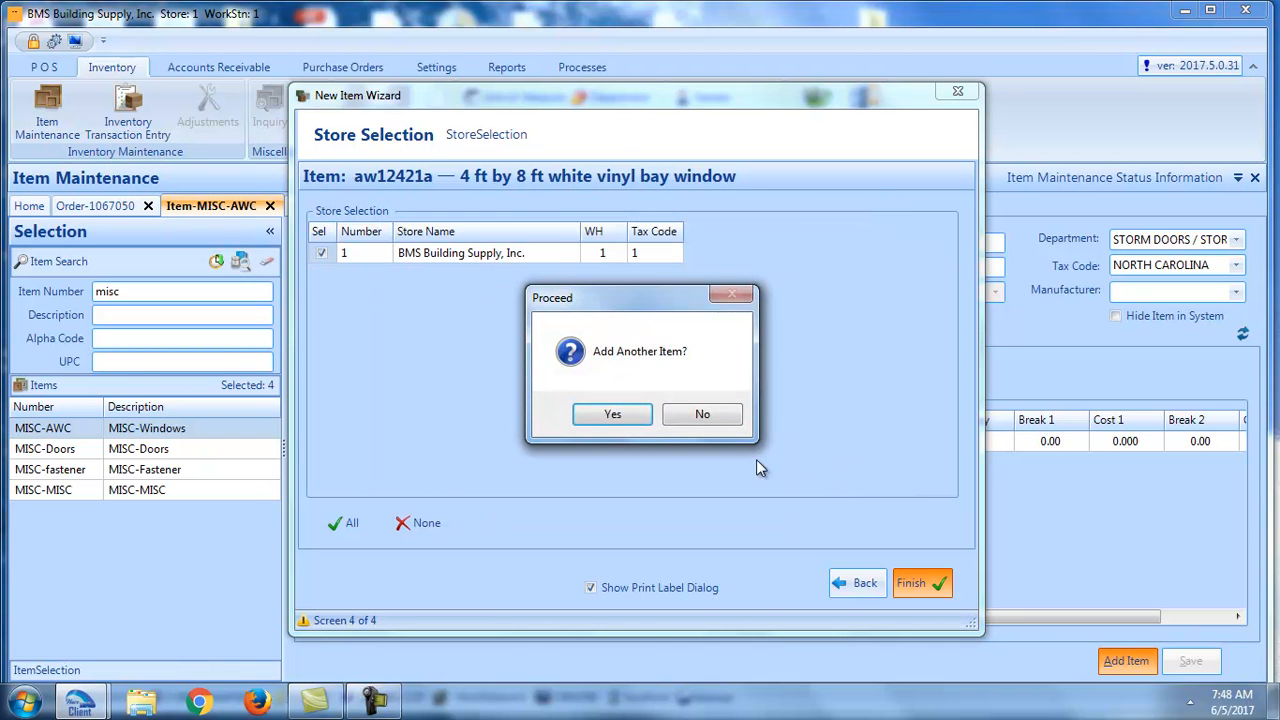
left_click(722, 418)
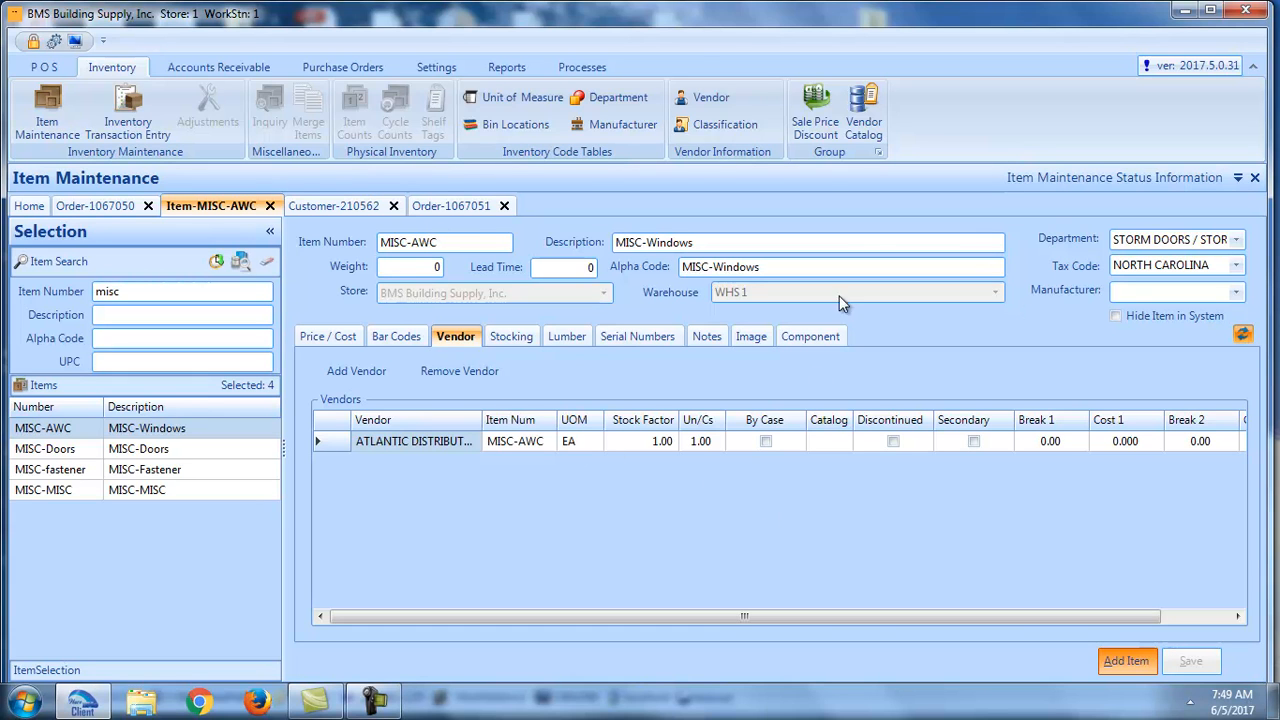
Step: Return to the second customer order, look up aw12 and refresh the item search list
left_click(446, 205)
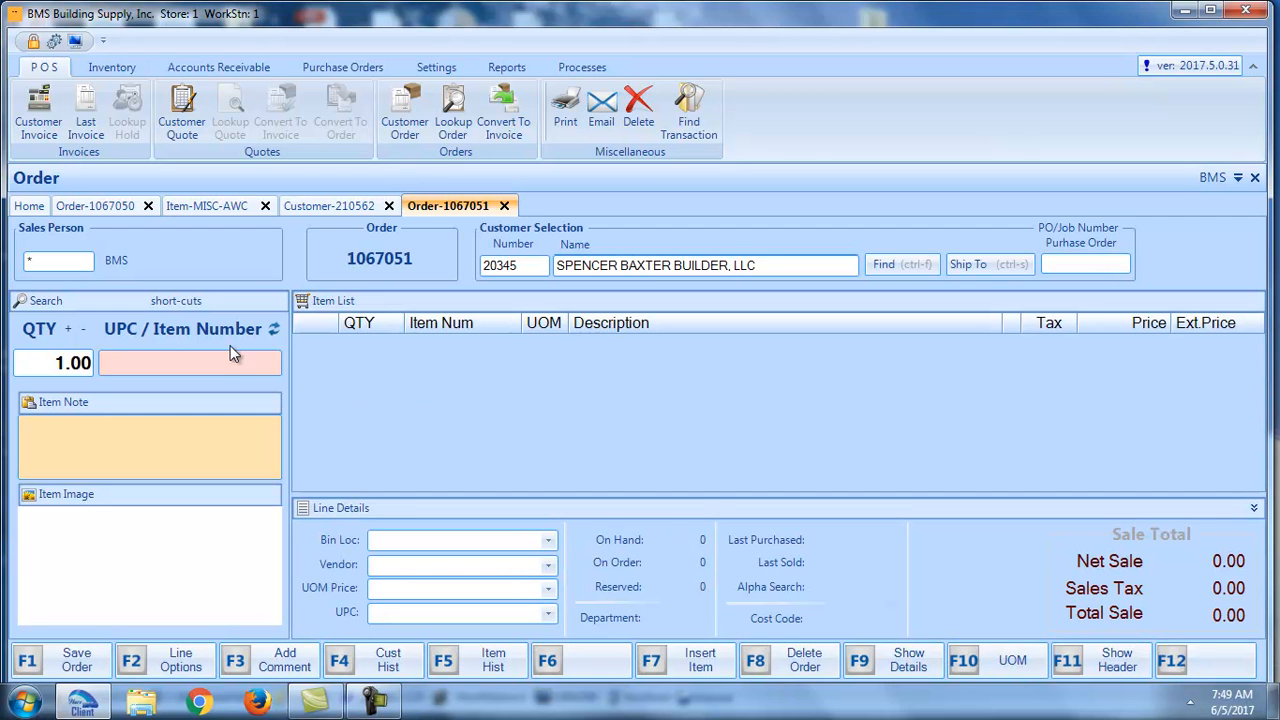
type("aw12")
key("Return")
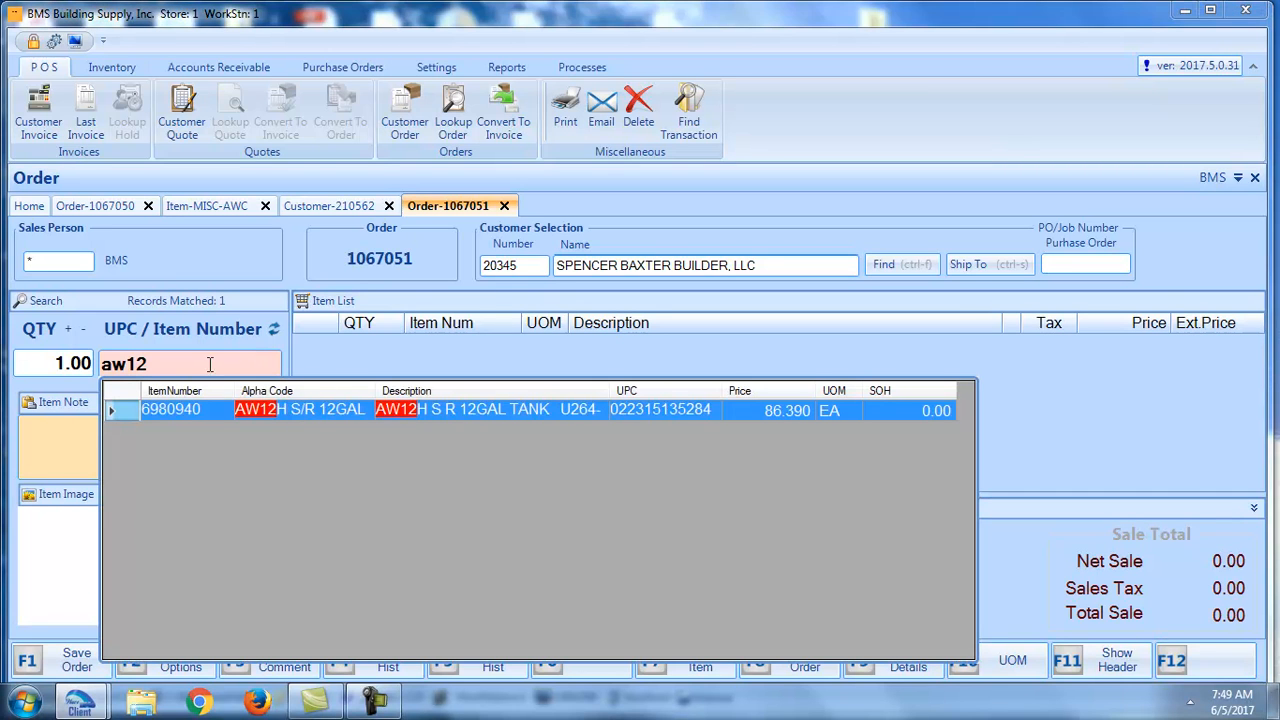
left_click(205, 368)
left_click(272, 333)
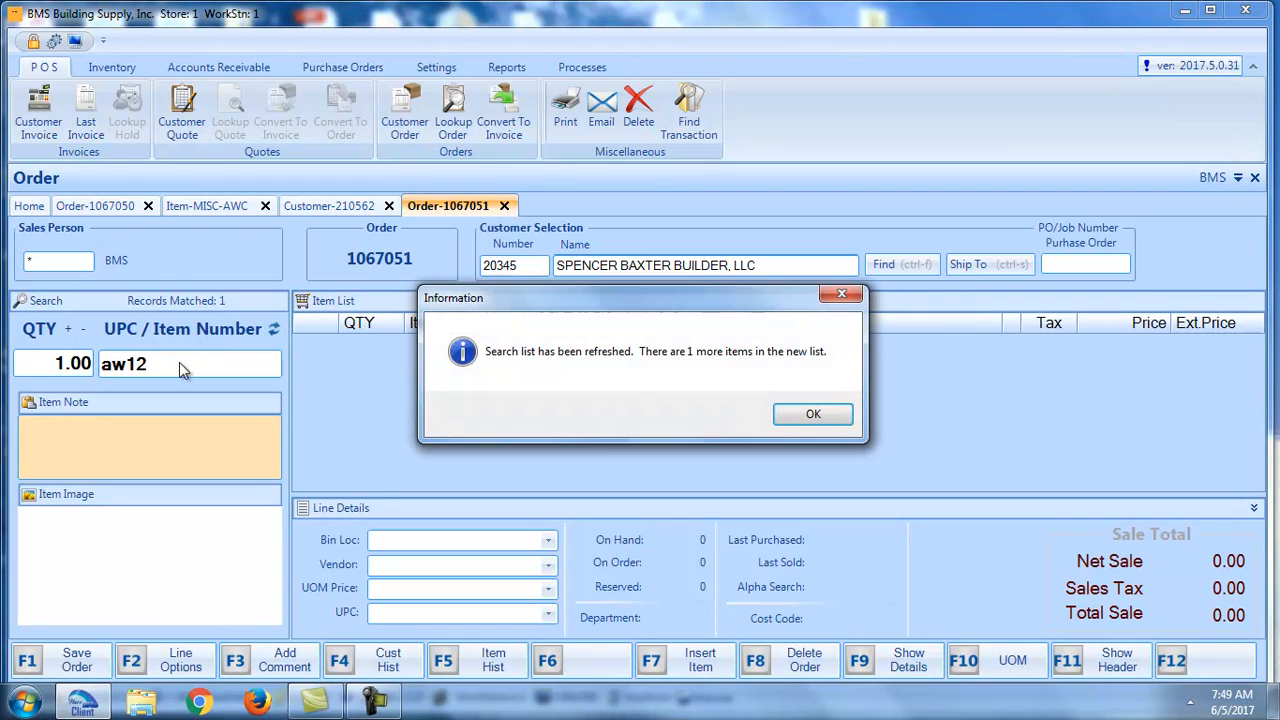
left_click(810, 414)
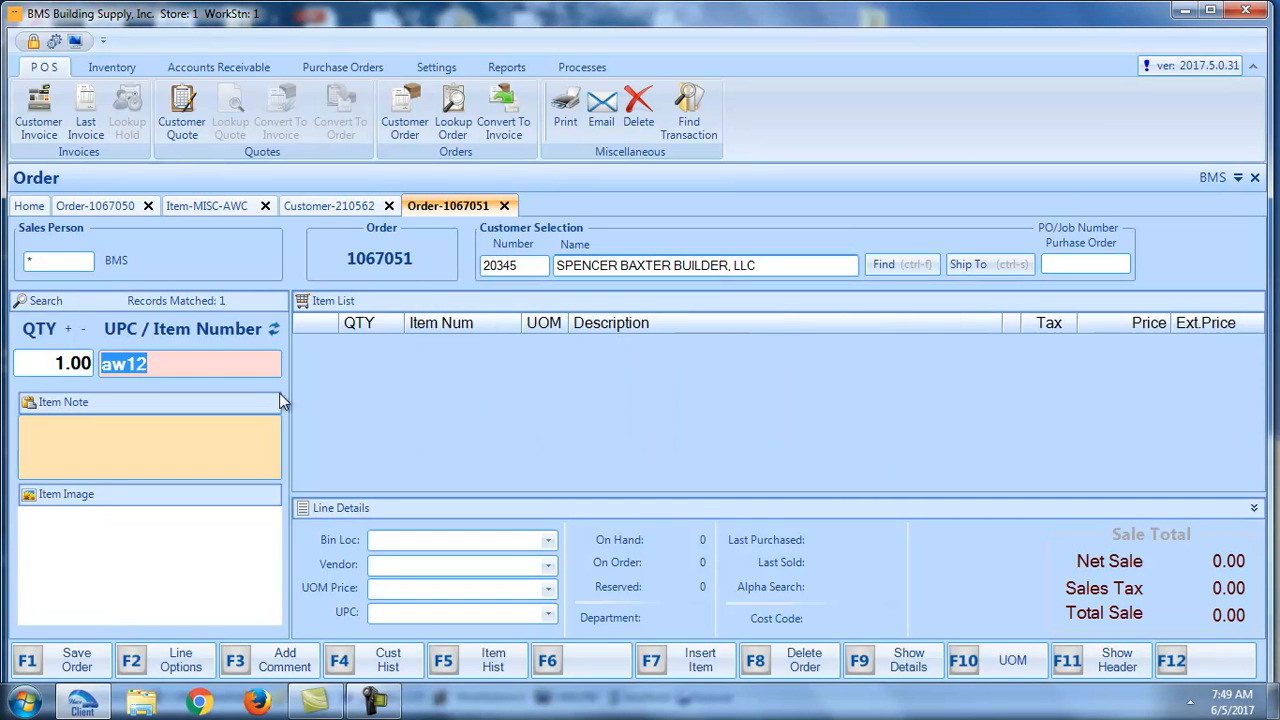
Step: Search the order's items again for aw12 and add one aw12421a bay window to the order
left_click(196, 362)
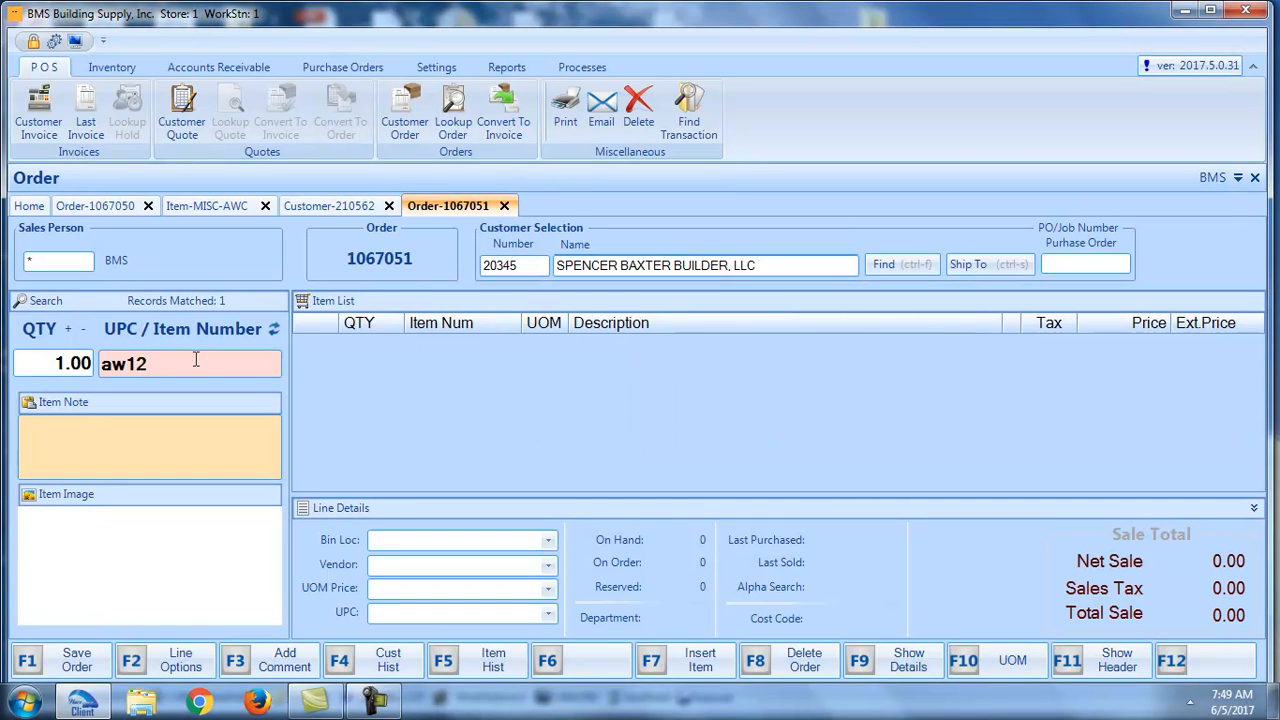
key("BackSpace")
key("BackSpace")
key("BackSpace")
key("BackSpace")
type("aw12")
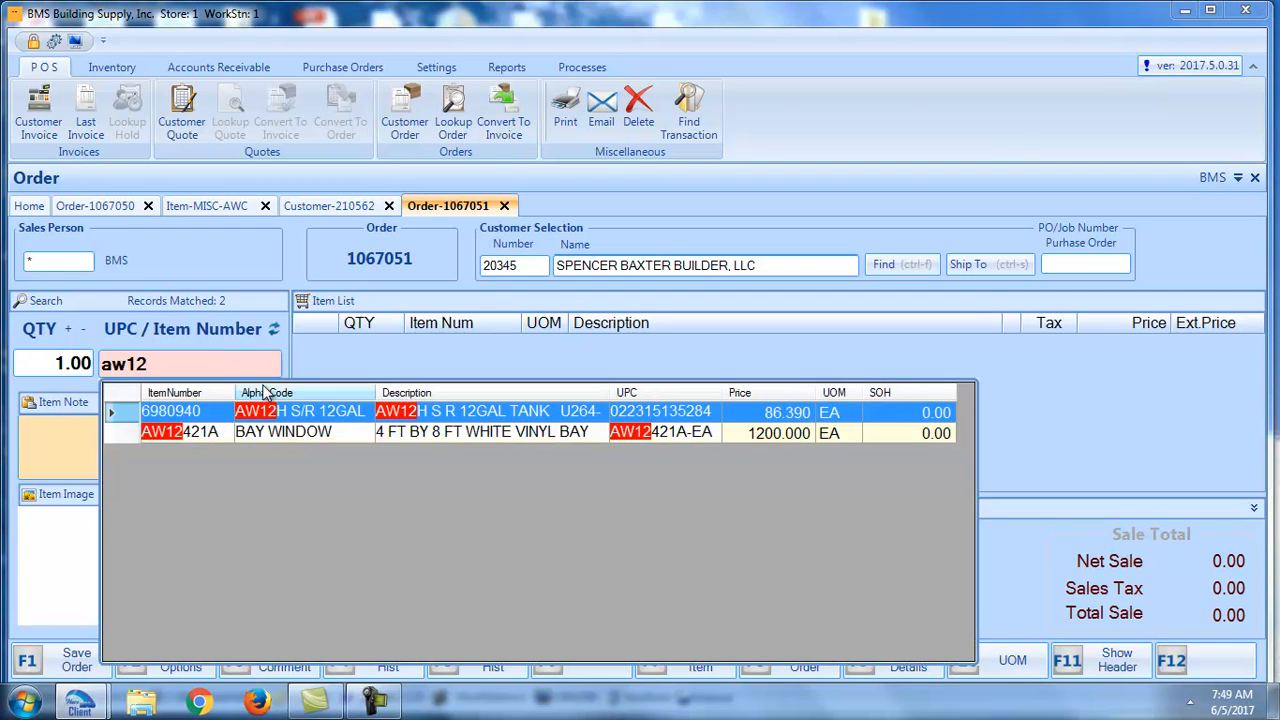
left_click(263, 432)
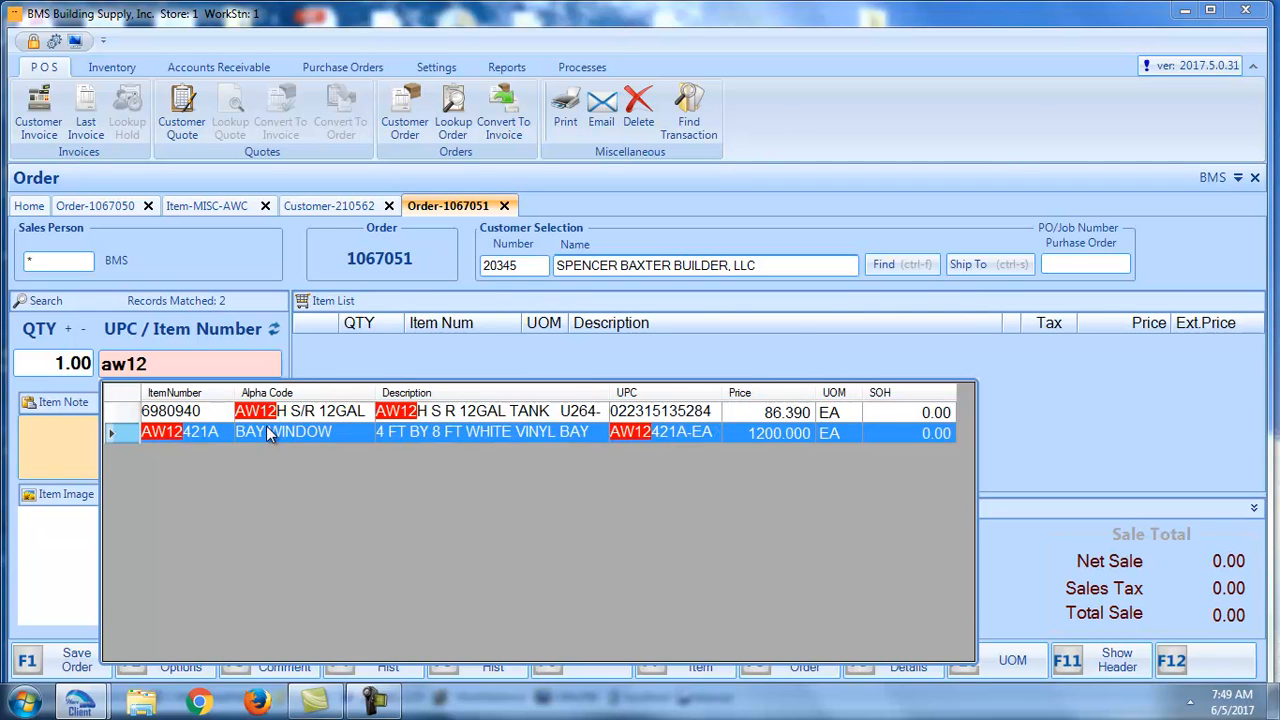
double_click(267, 431)
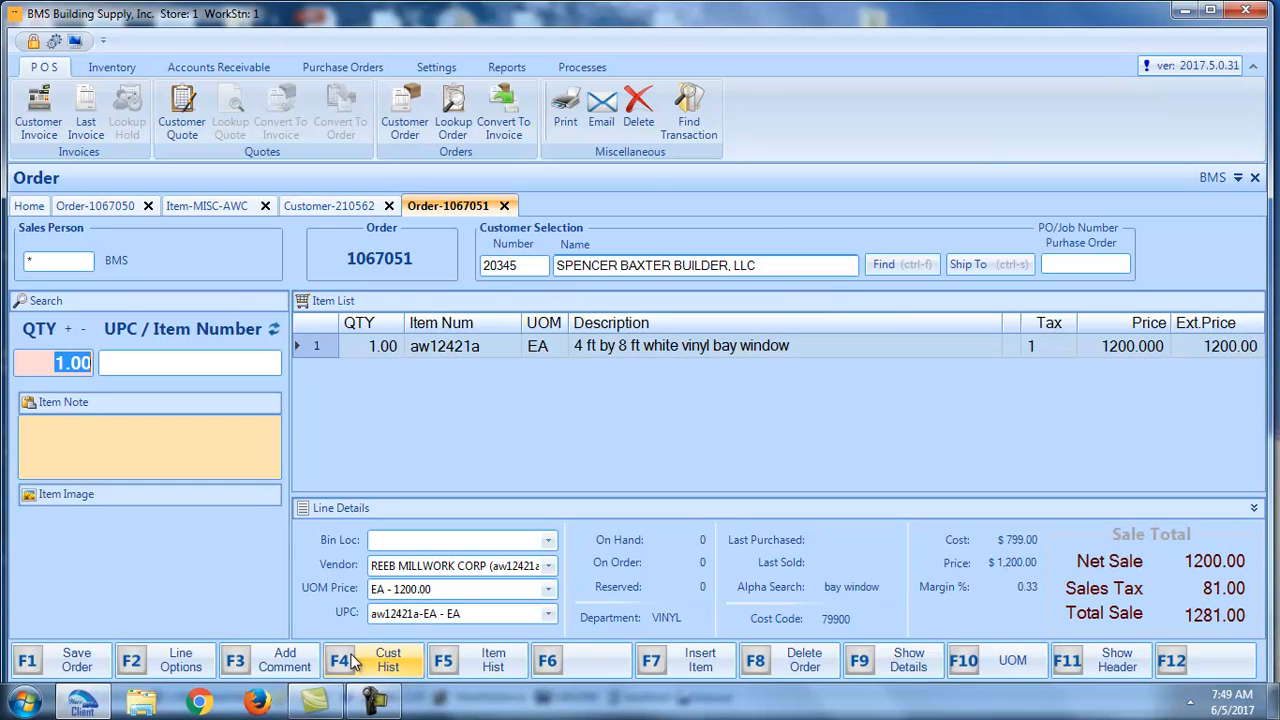
Step: Add a line comment to the window reading "4 ft by 8 ft", "white vinyl", "grid inside glass" and "depth of 1.5 ft" on separate lines
left_click(280, 670)
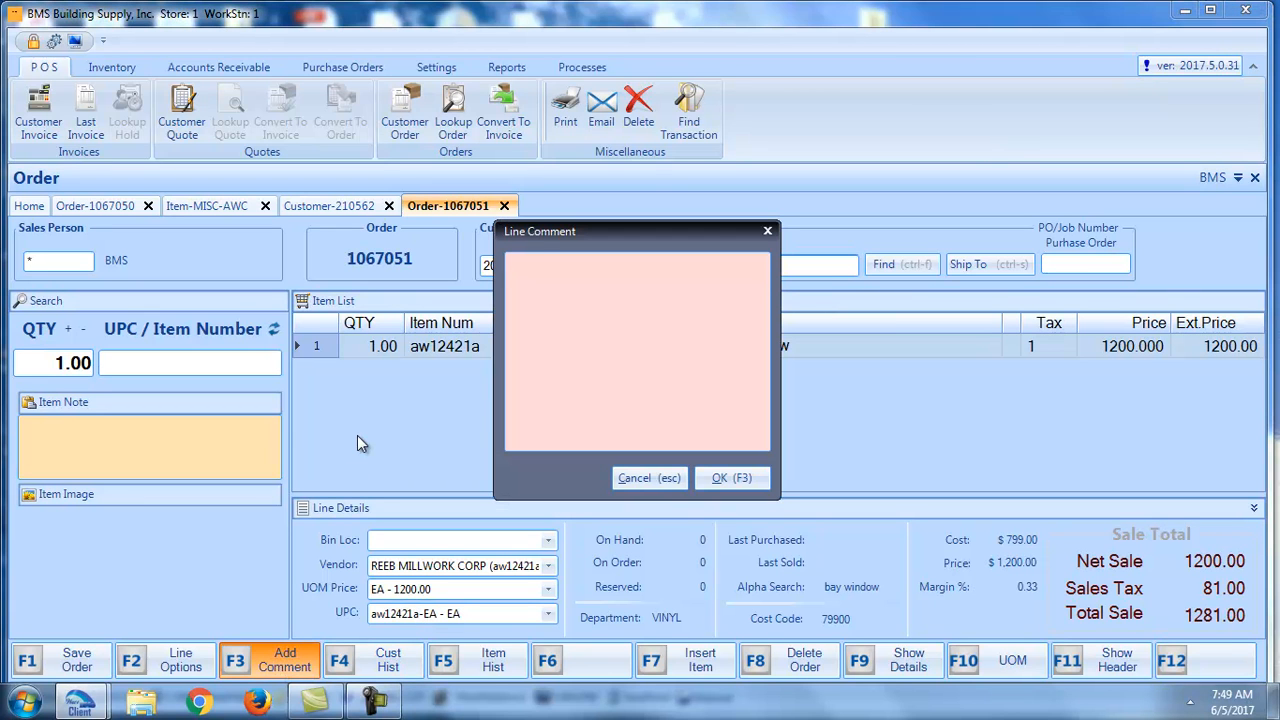
type("4 ft by")
type(" 8 ft ")
type("white vi")
type("nyl")
key("Return")
type("grid ")
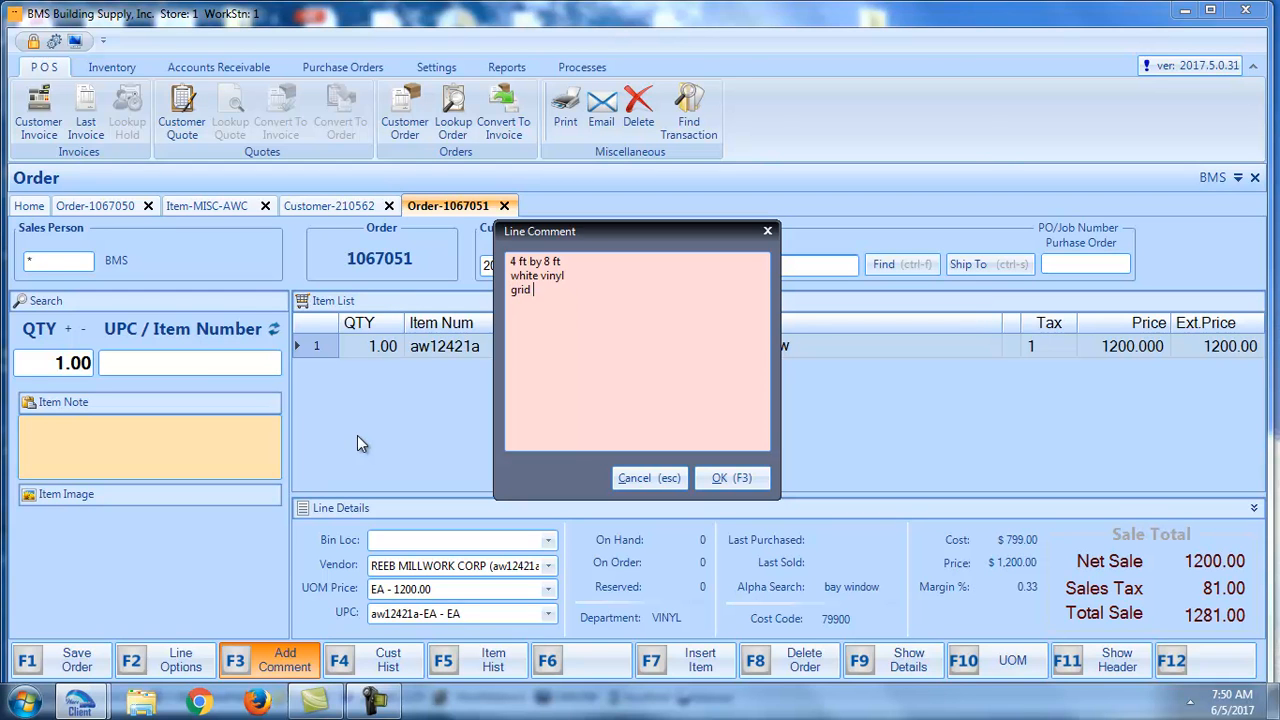
type("inside gla")
type("ss ")
type("depth o")
type("f 1")
type(".5 ft")
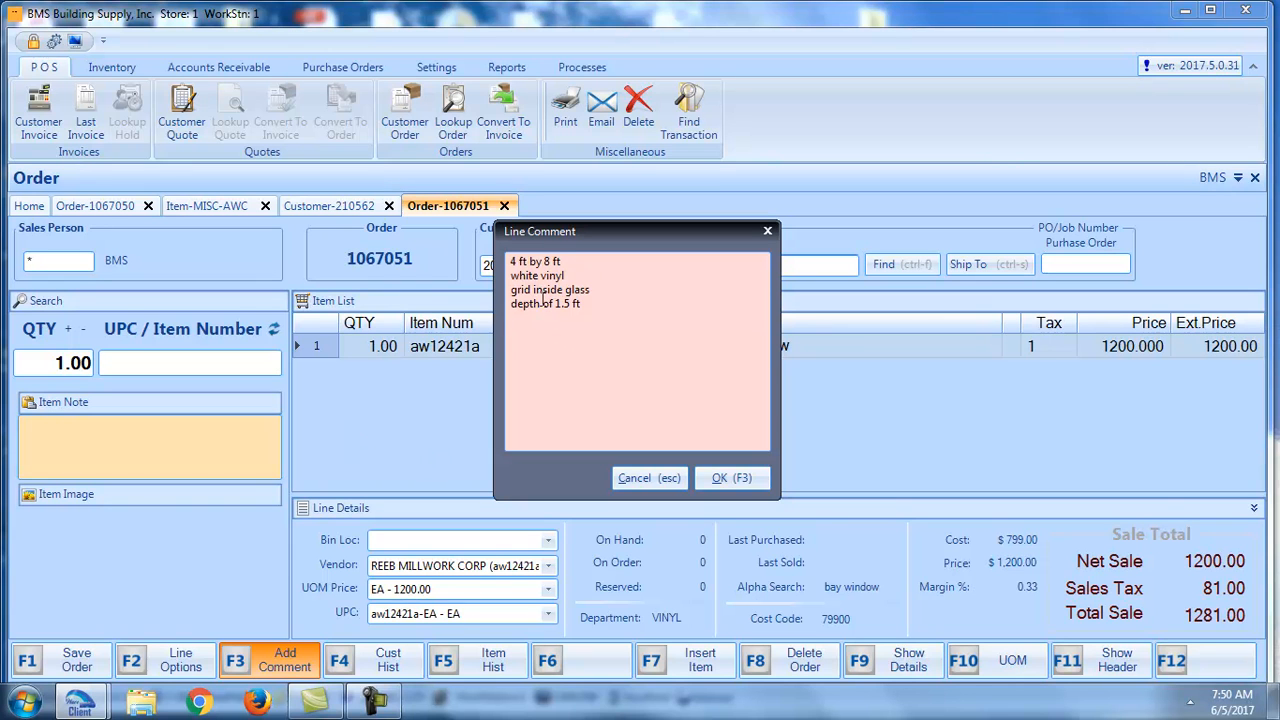
left_click(733, 485)
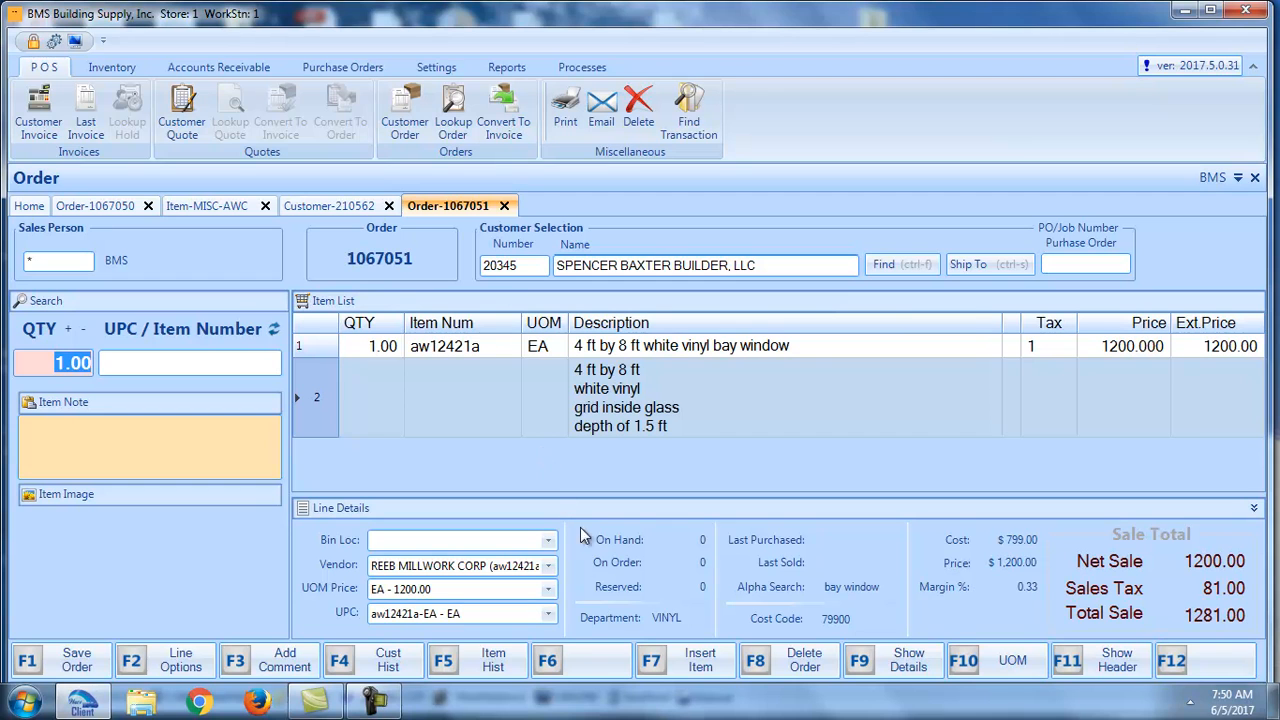
Step: Save the order under a name made of the buyer's first name and "bay window"
left_click(78, 664)
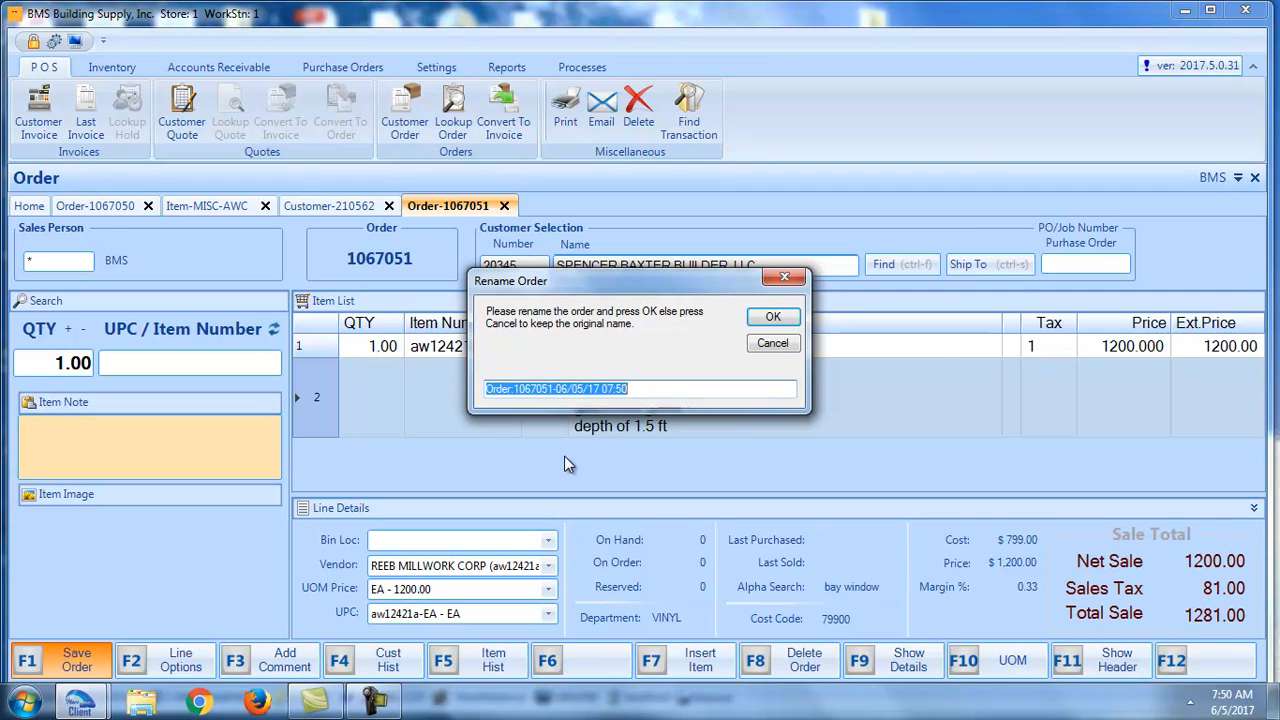
type("billy's bay window")
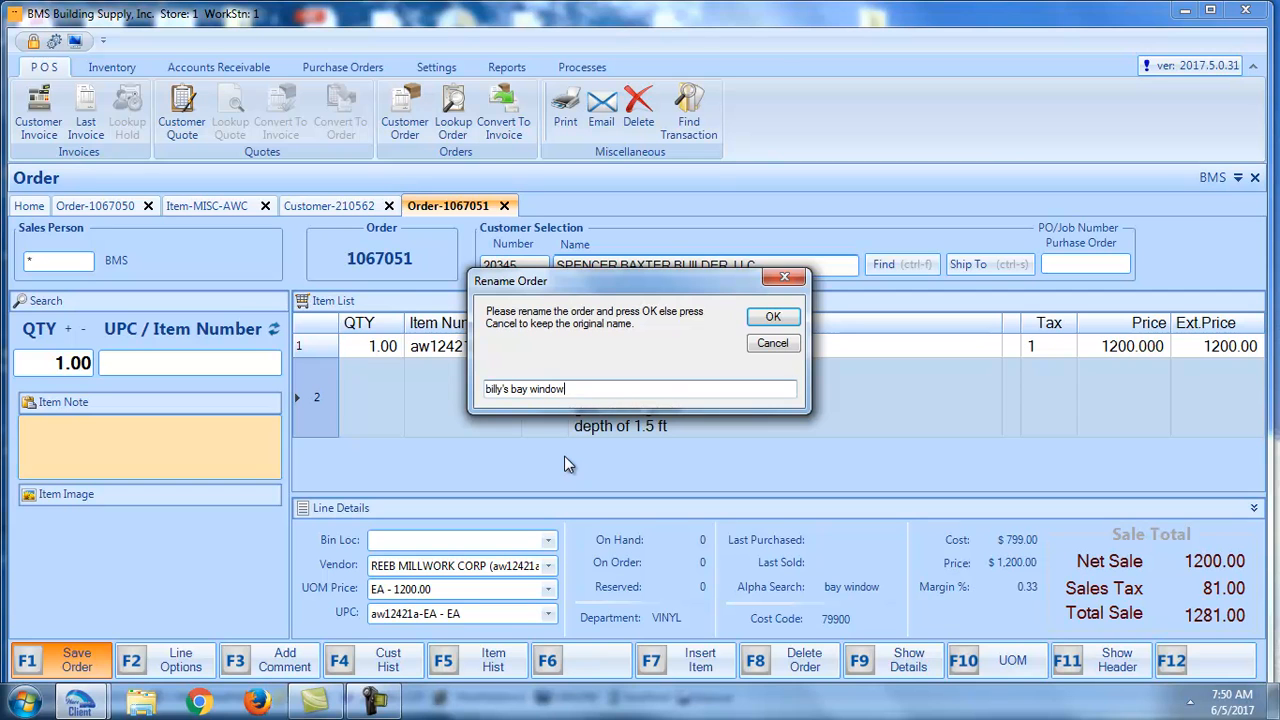
left_click(773, 318)
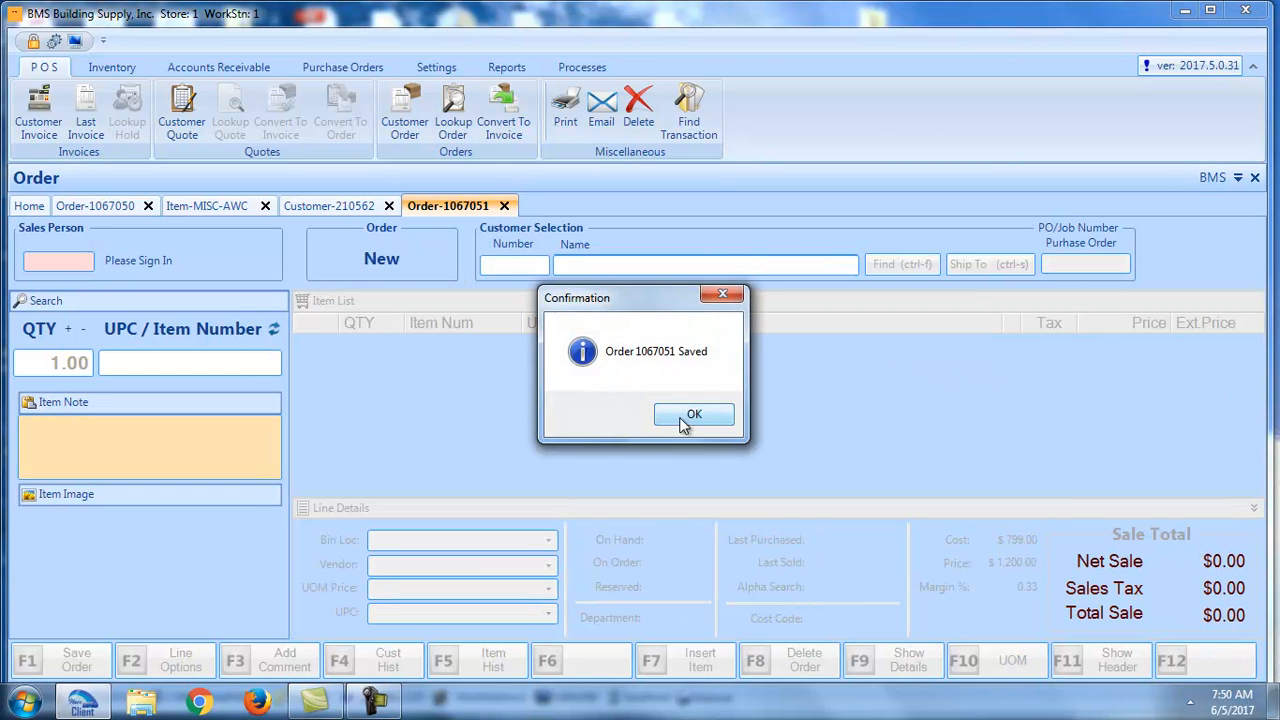
left_click(690, 415)
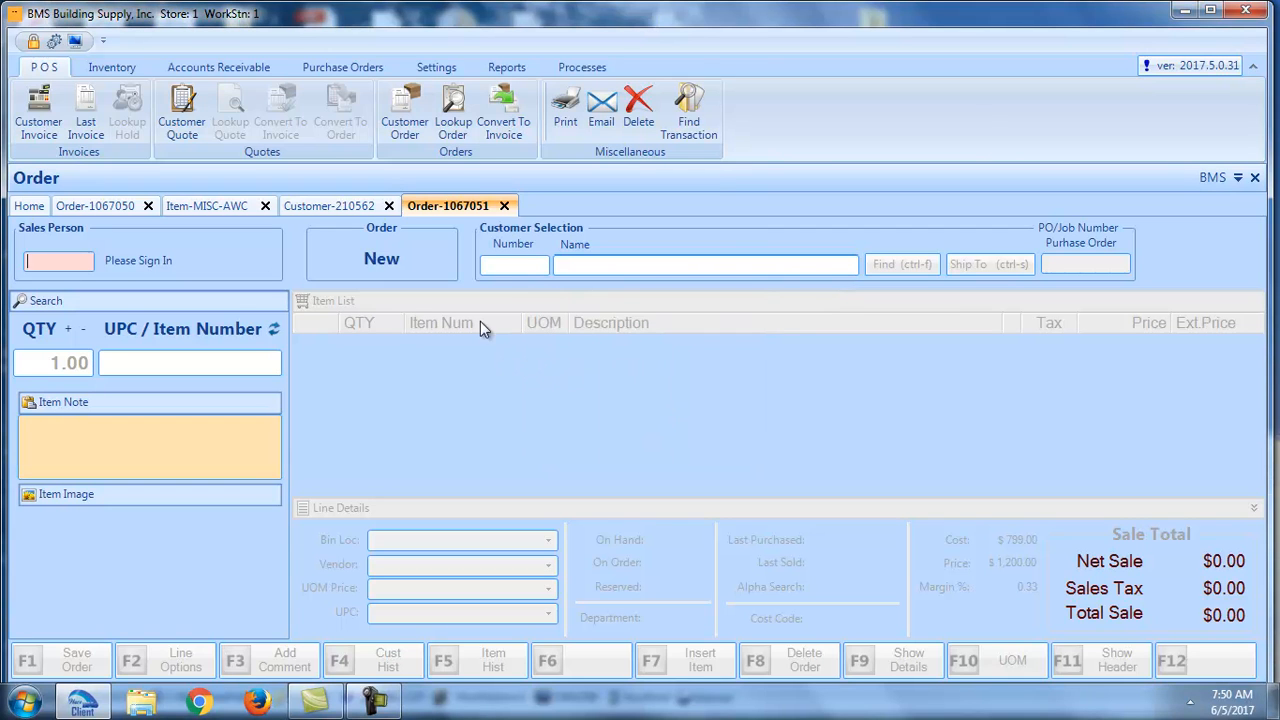
Step: Create a vendor purchase order from the newest POS order and check the line note on its bay window item
left_click(340, 70)
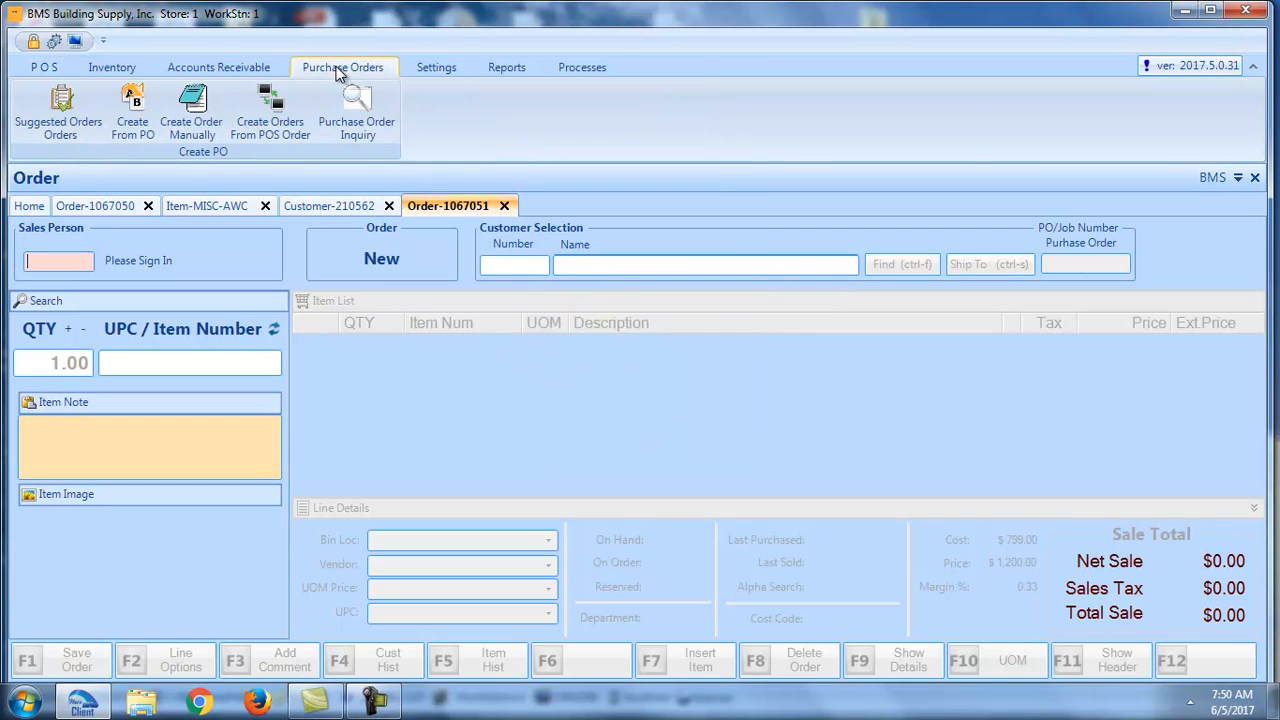
left_click(276, 122)
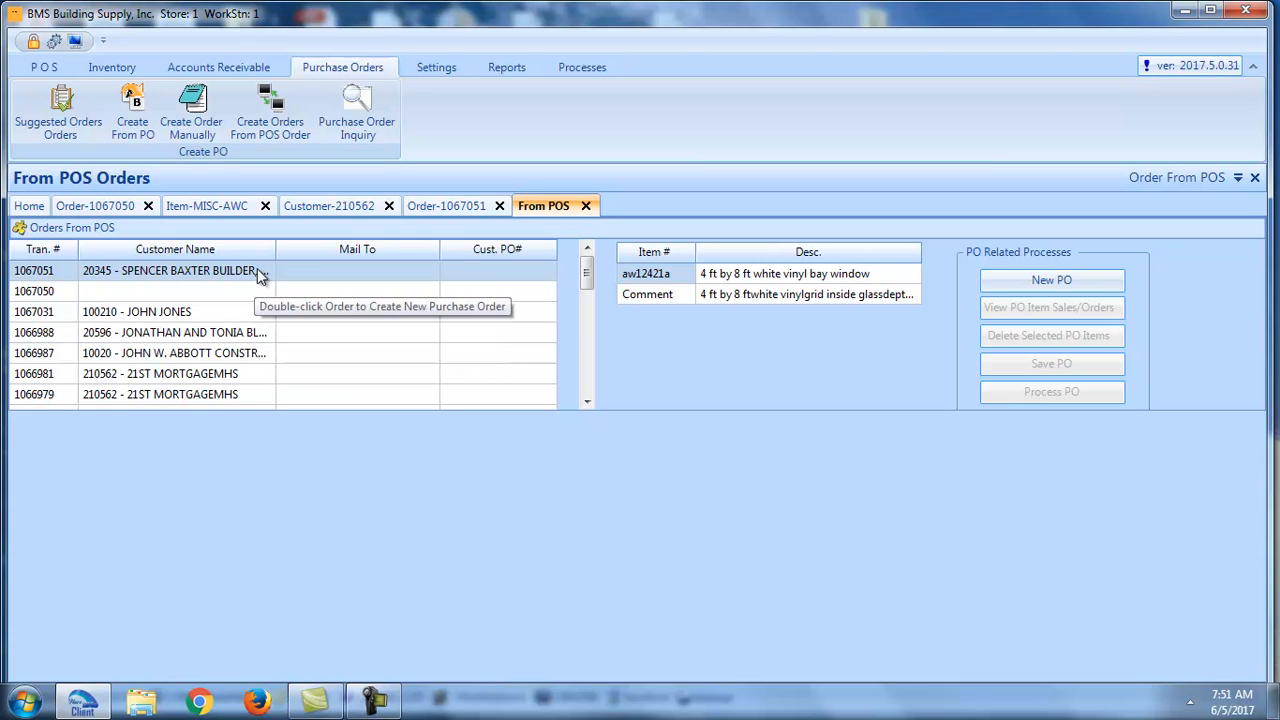
double_click(84, 276)
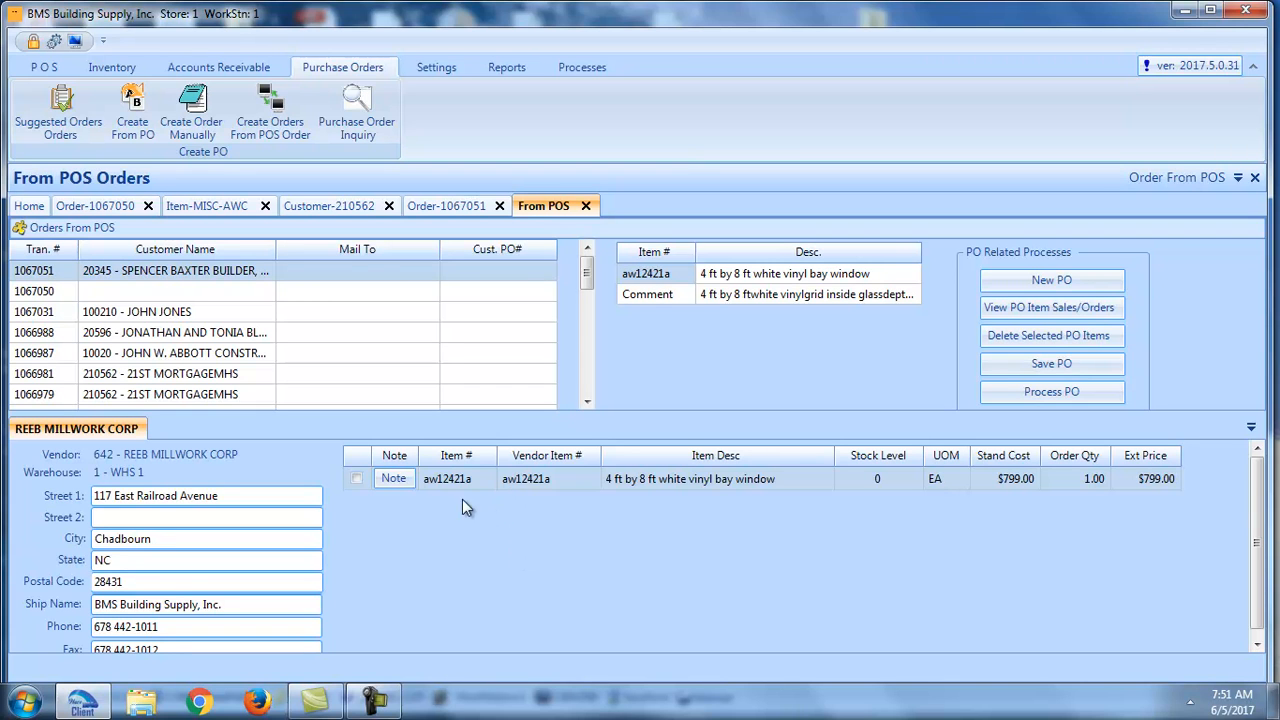
left_click(393, 479)
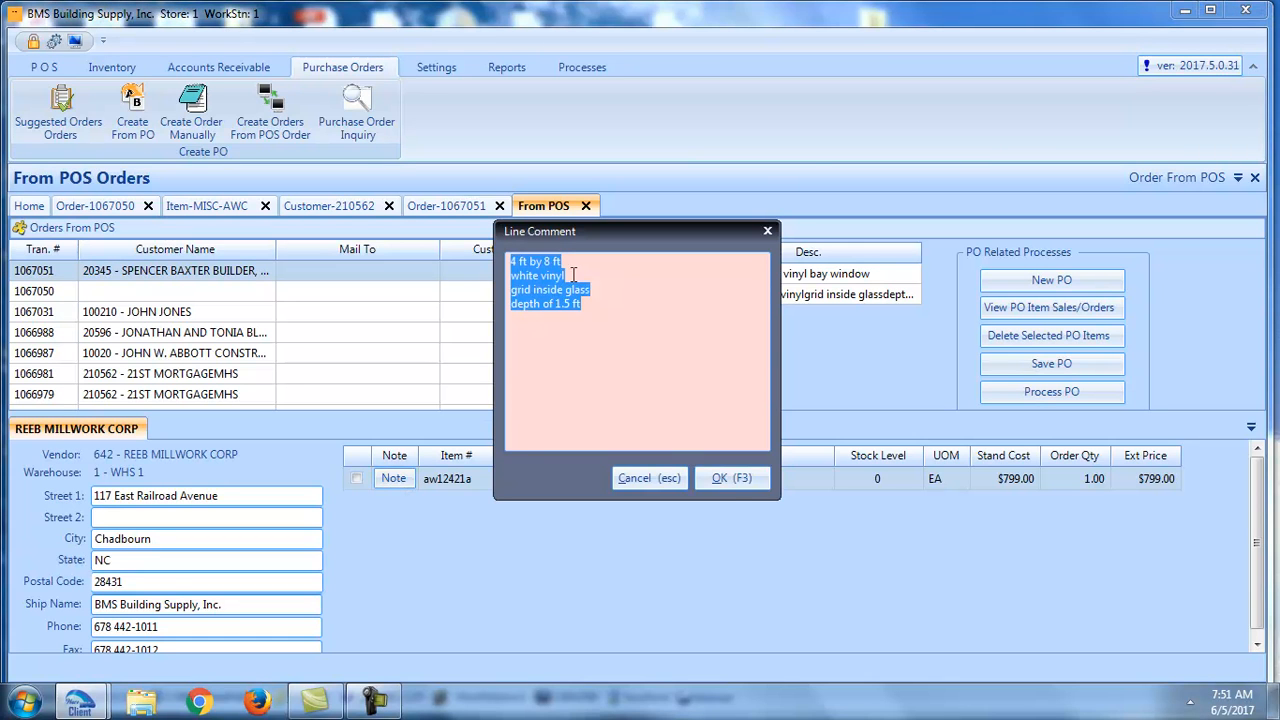
left_click(728, 478)
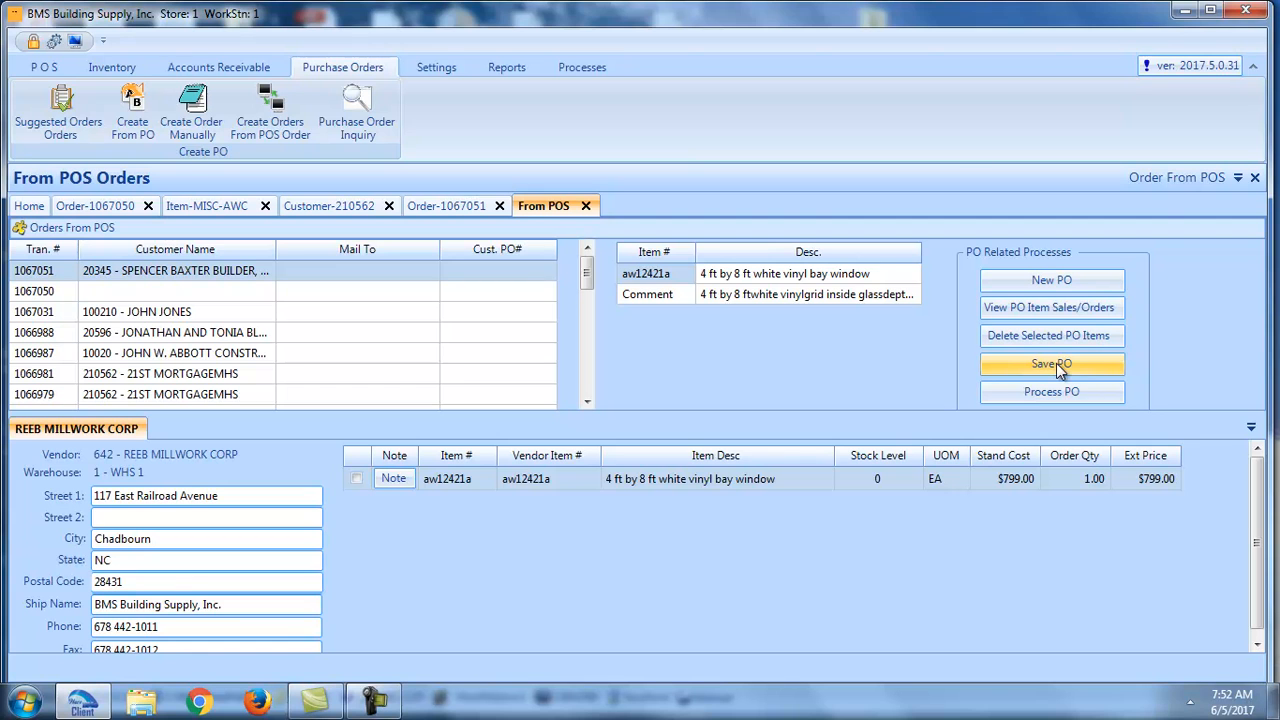
Step: Process the Reeb Millwork purchase order, appending a hyphen, the buyer's first name and "bay window" to its original name
left_click(1054, 391)
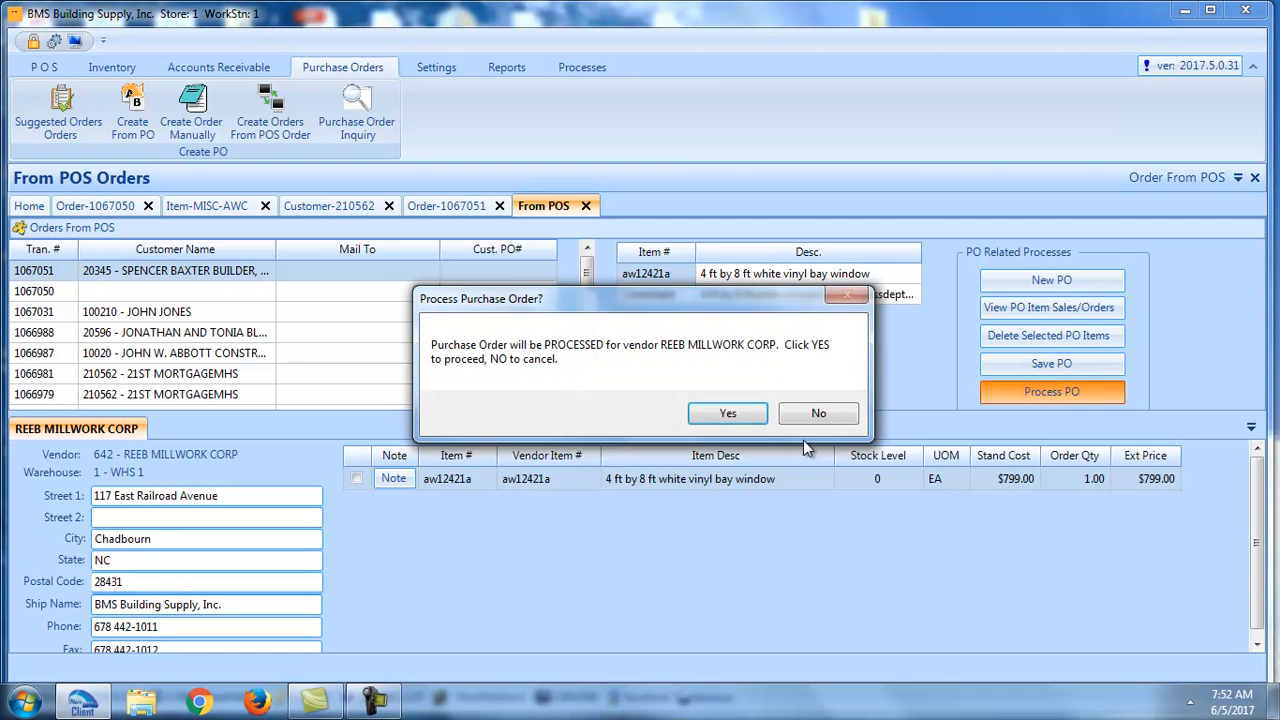
left_click(738, 418)
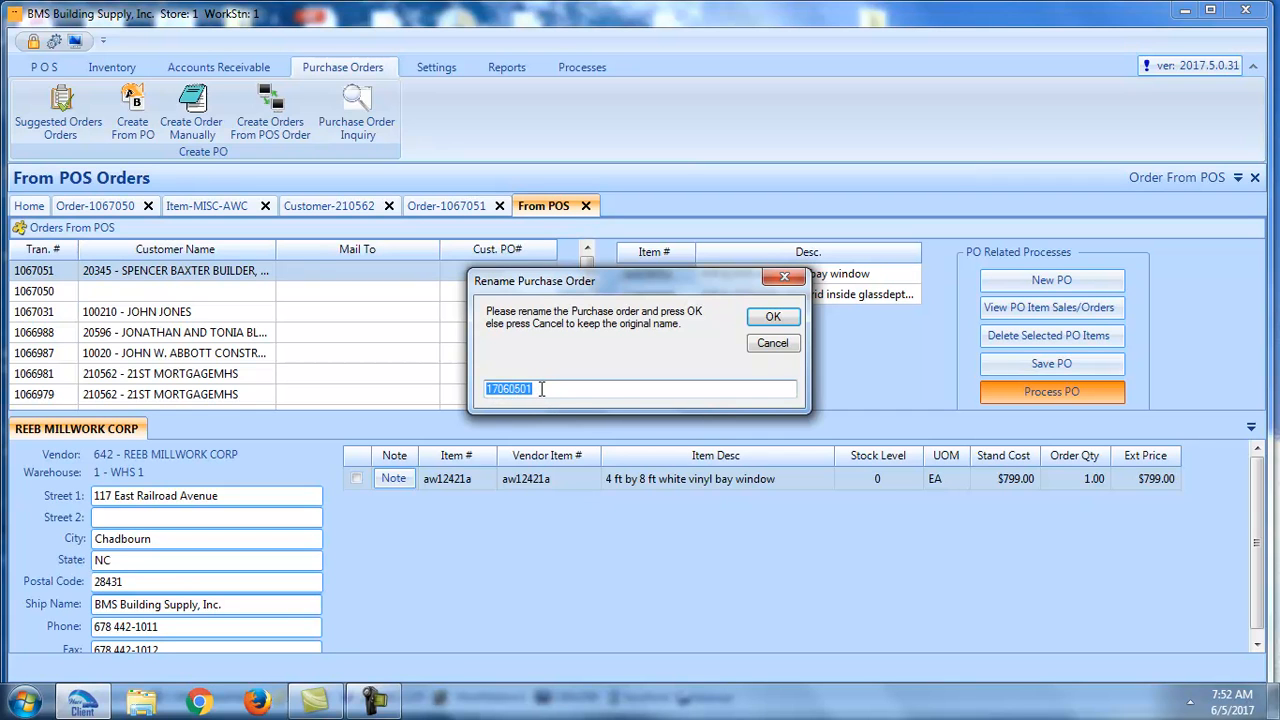
left_click(543, 389)
type("-billy's bay wind")
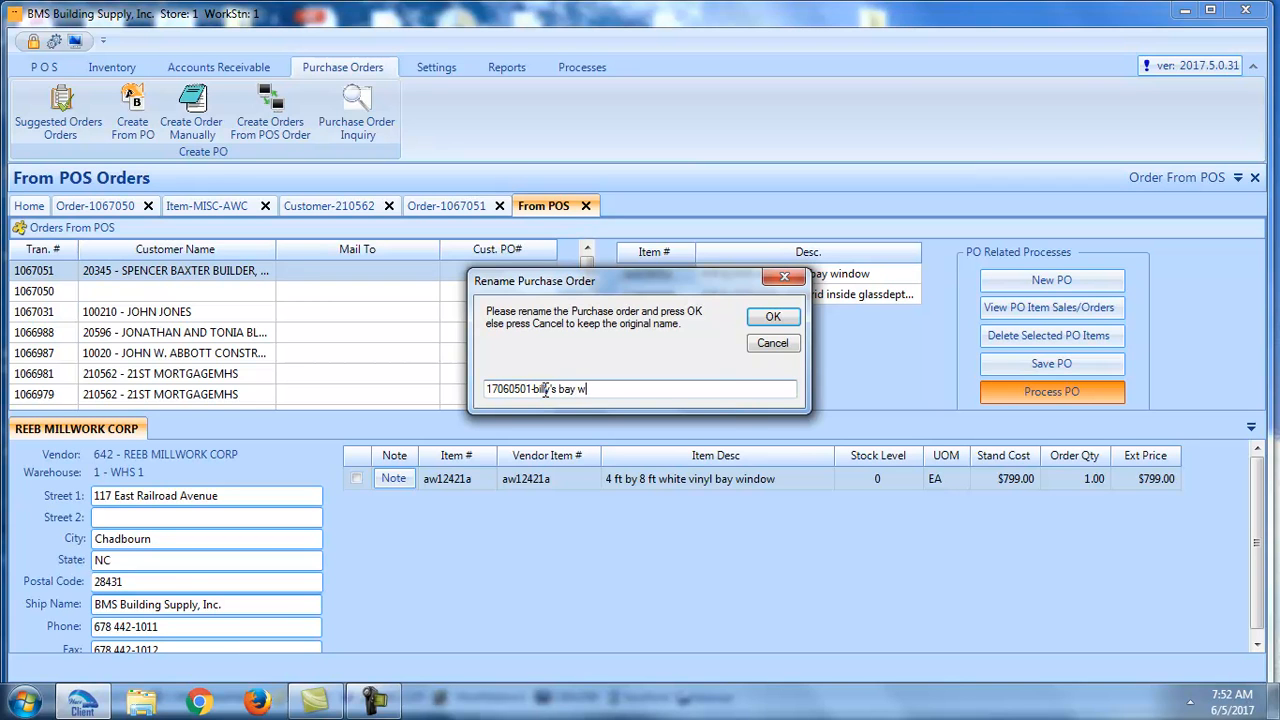
type("ow")
left_click(770, 318)
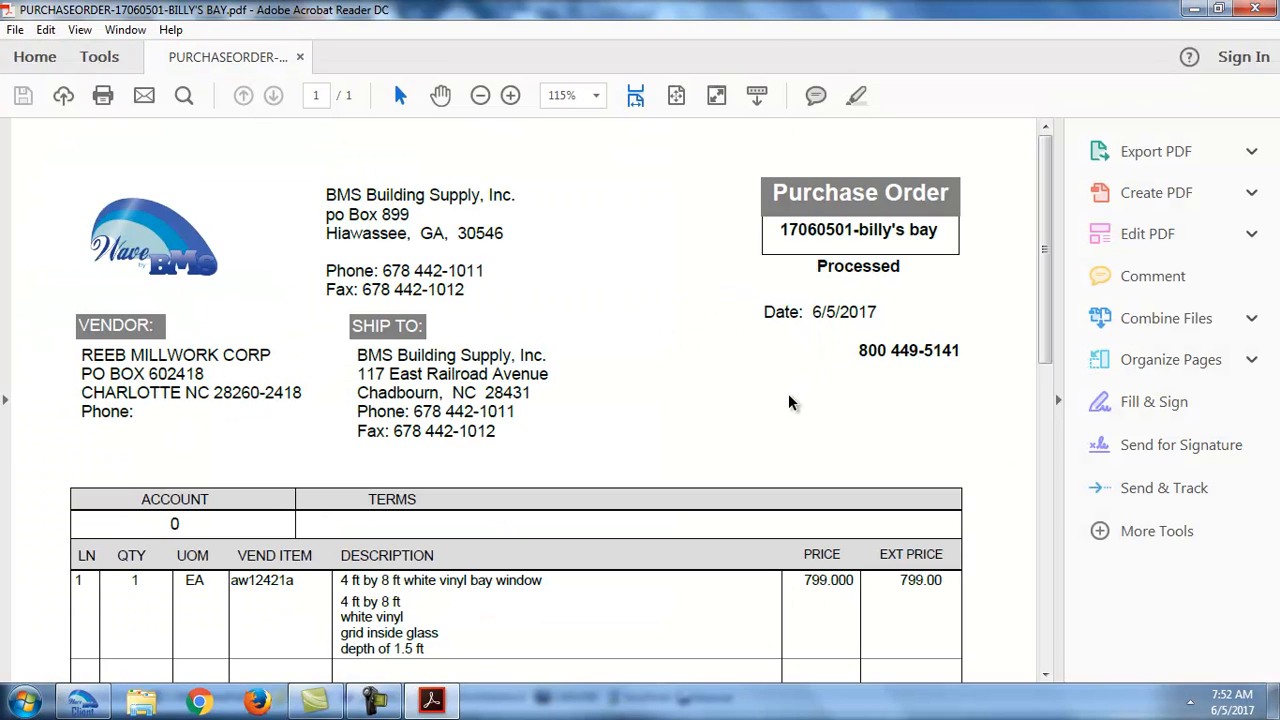
Step: Examine the purchase order PDF's vendor, item line and comments, check the file sending options, and close the document
scroll(1034, 345, "down", 3)
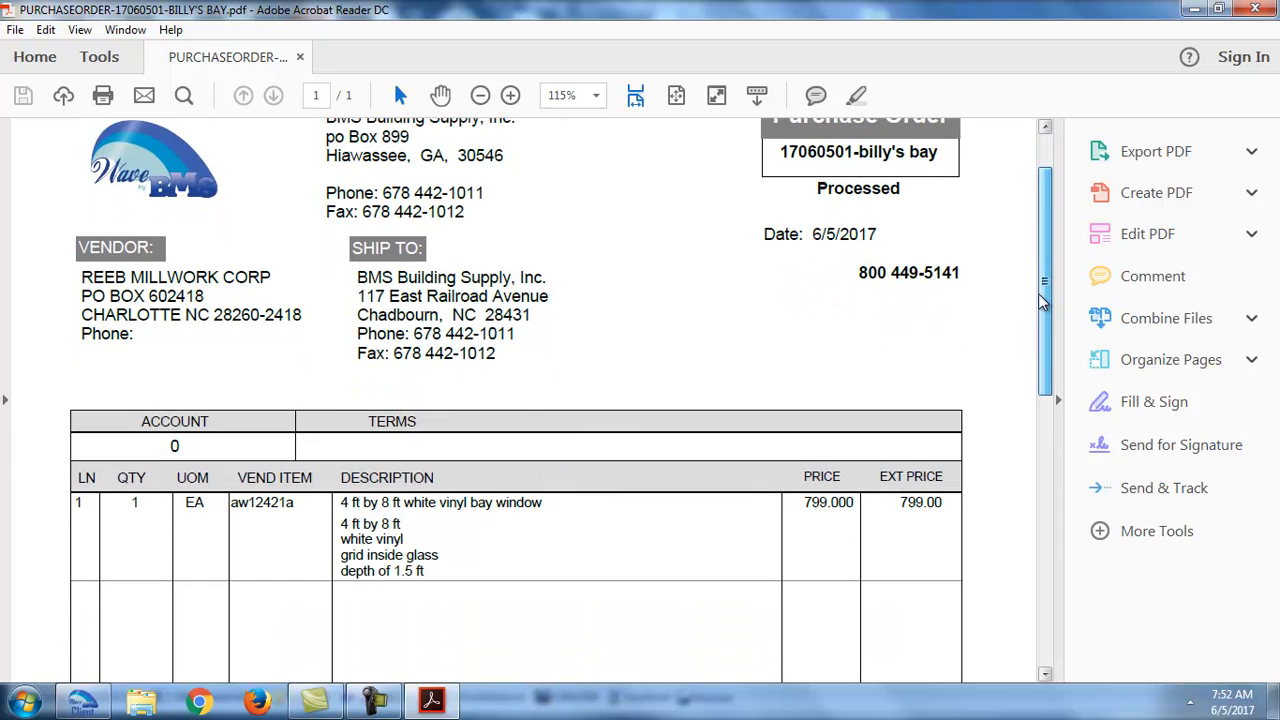
scroll(1034, 345, "down", 3)
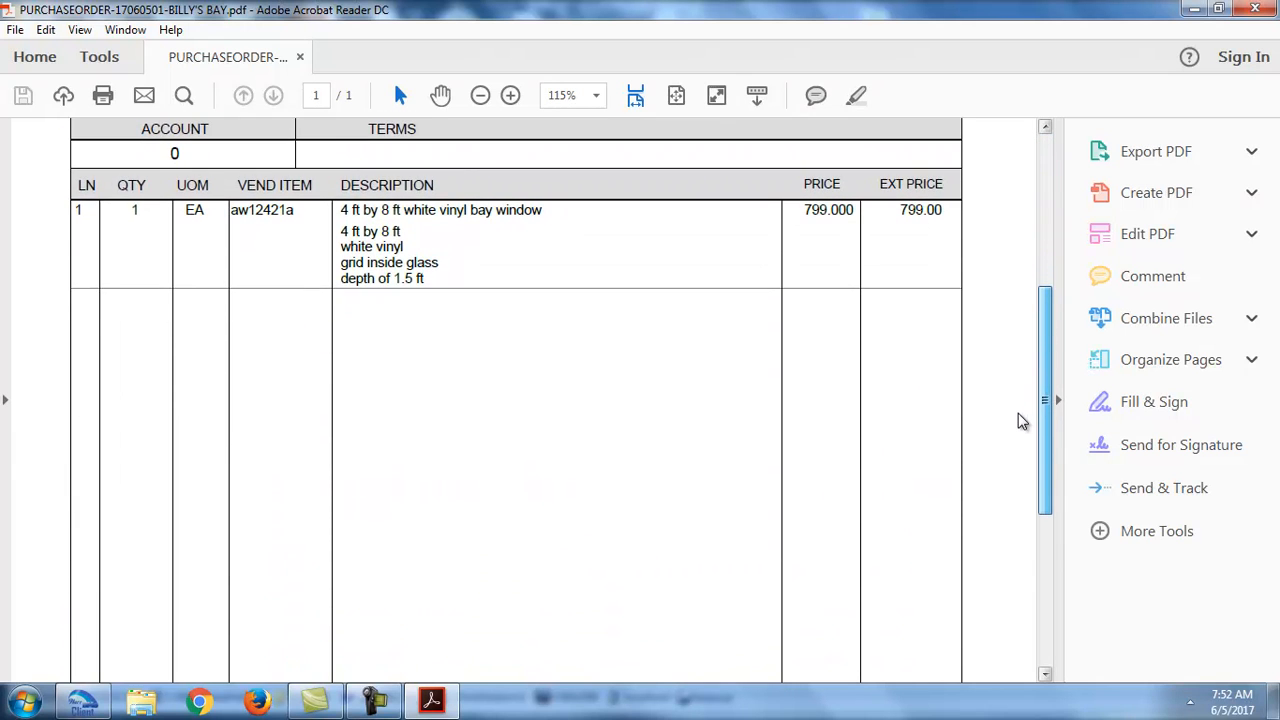
left_click_drag(1018, 430, 1045, 195)
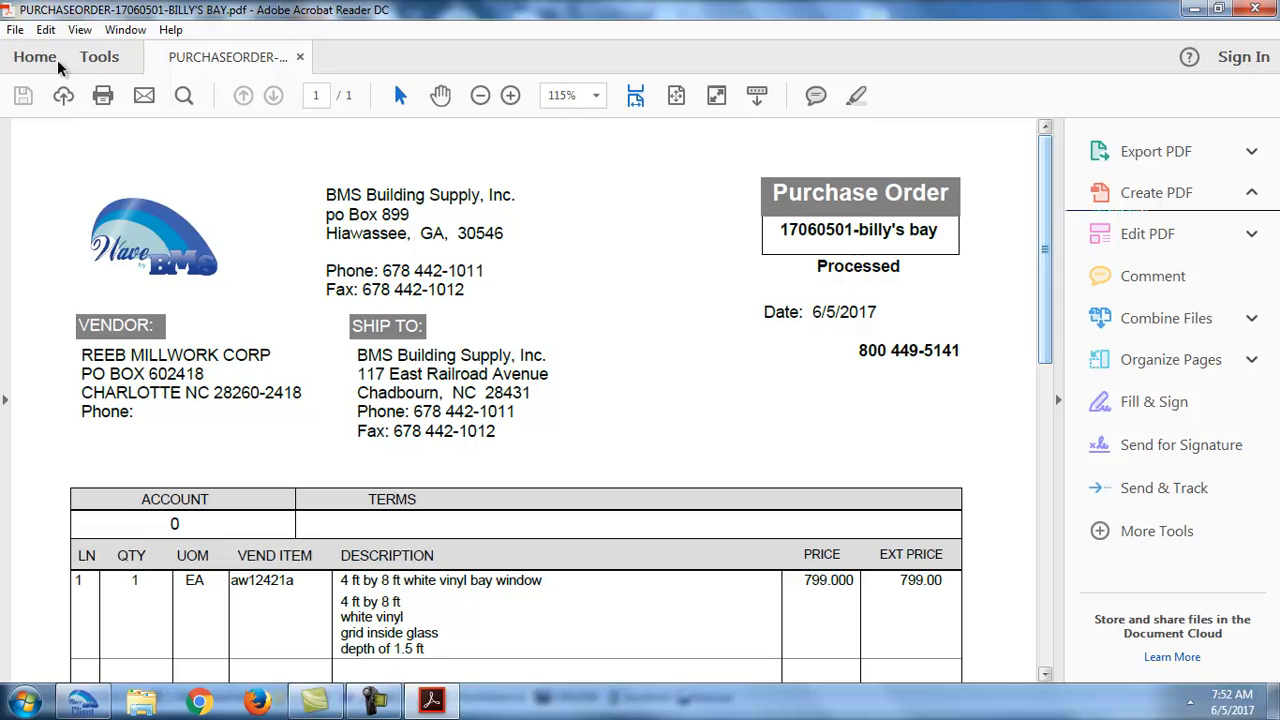
left_click(15, 30)
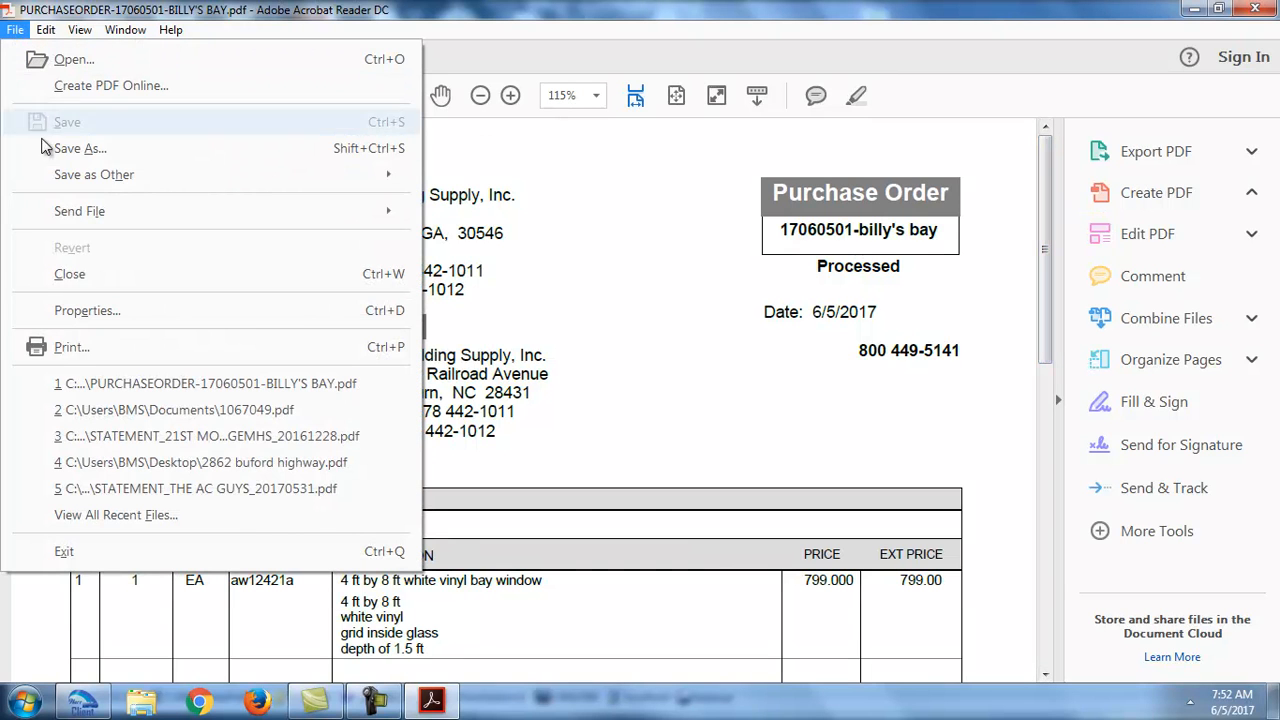
mouse_move(62, 224)
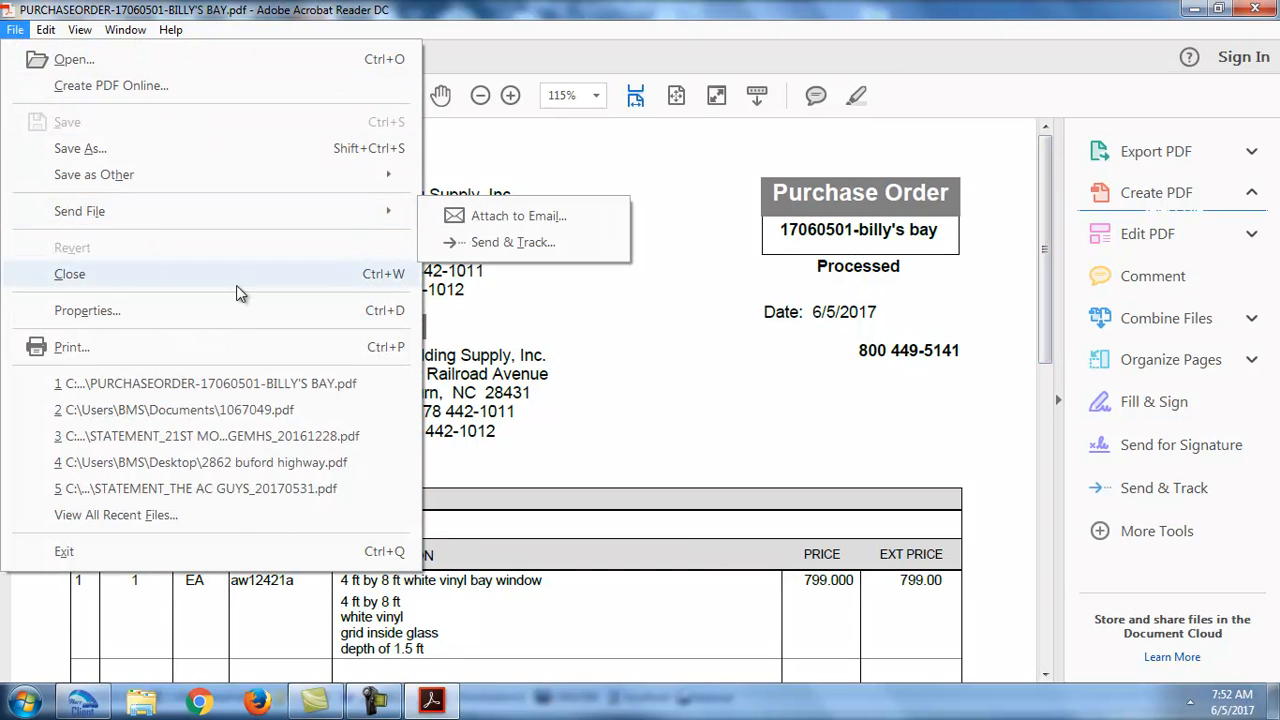
left_click(697, 398)
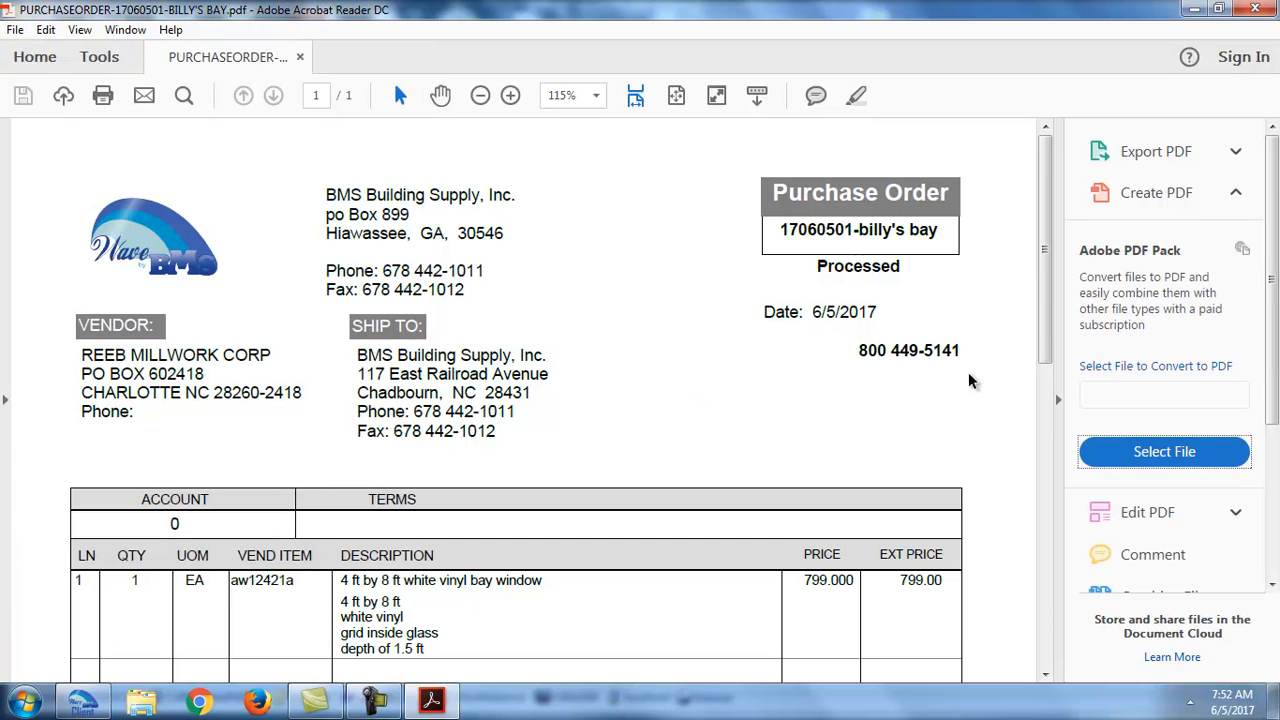
left_click(1255, 9)
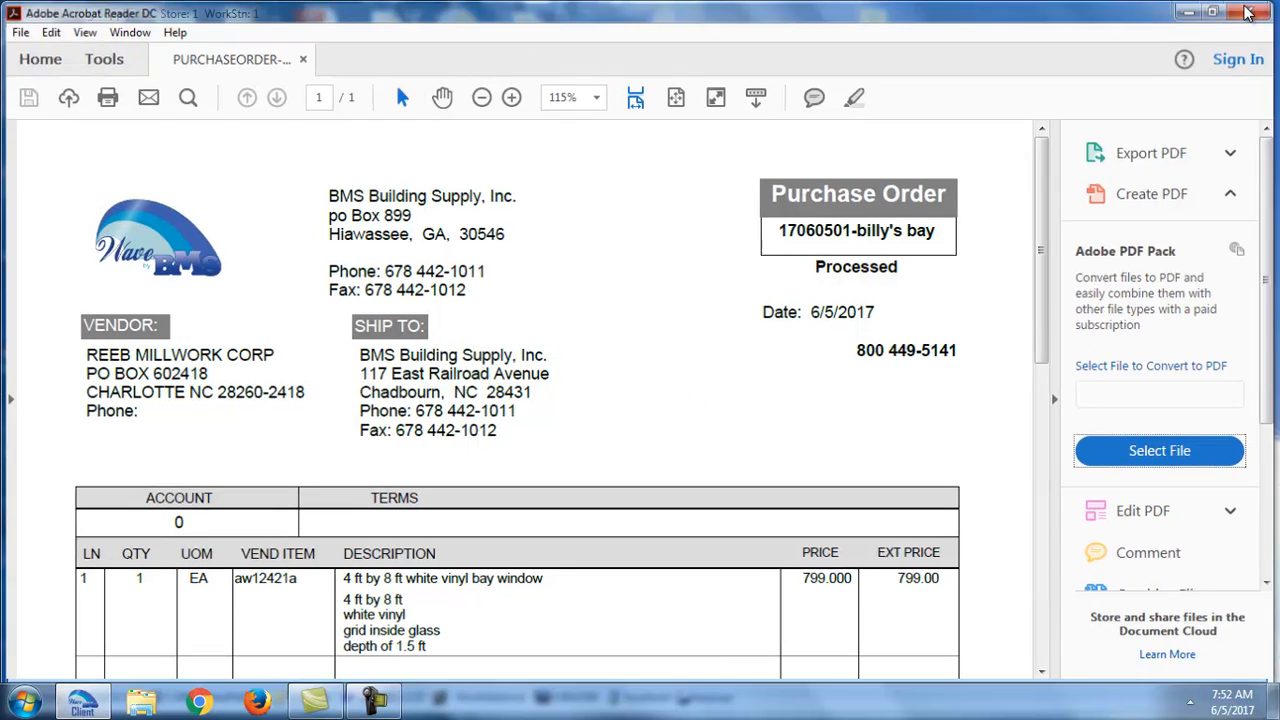
left_click(766, 410)
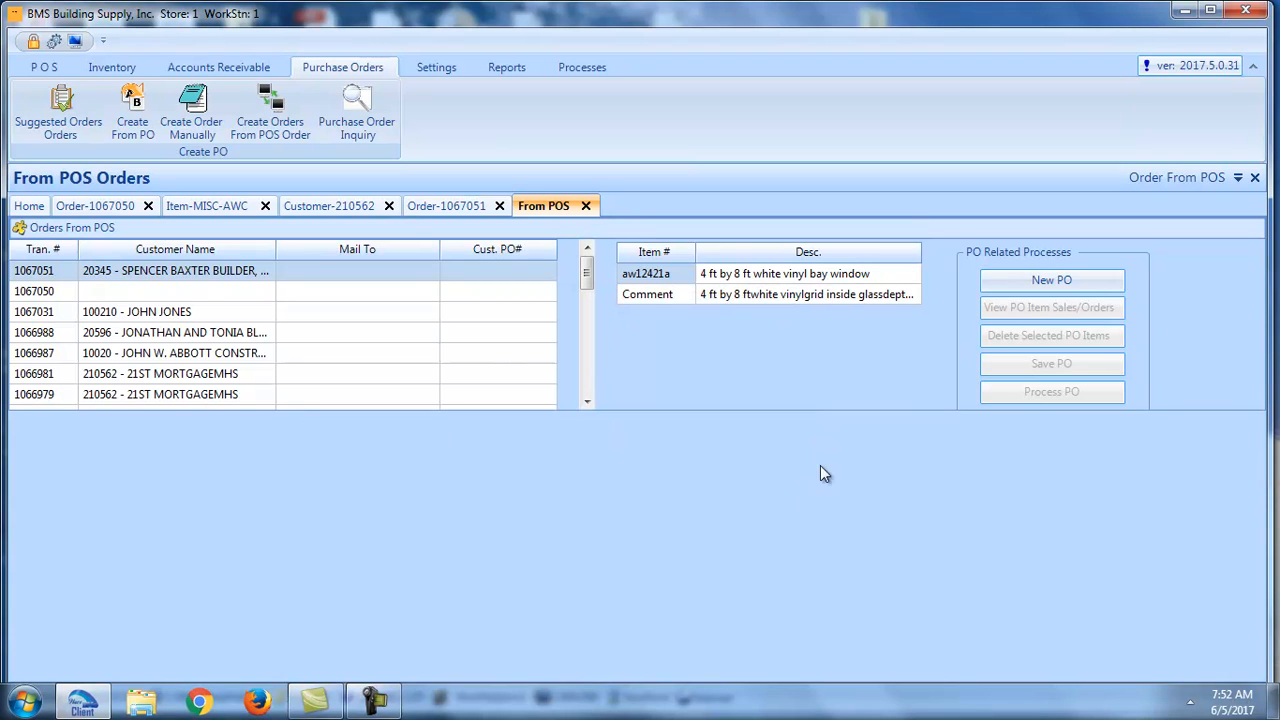
Step: Look up aw12 in item maintenance and review the bay window's price, cost and stocking details
left_click(207, 205)
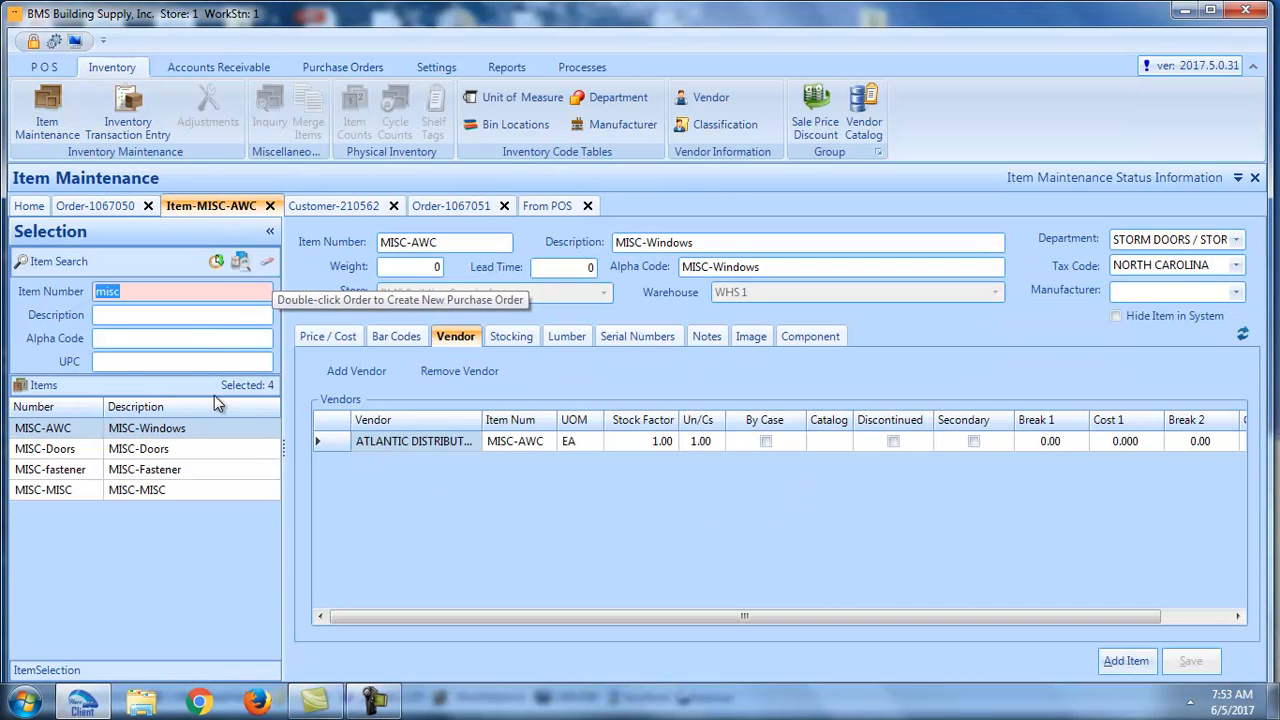
left_click(1243, 336)
left_click(340, 343)
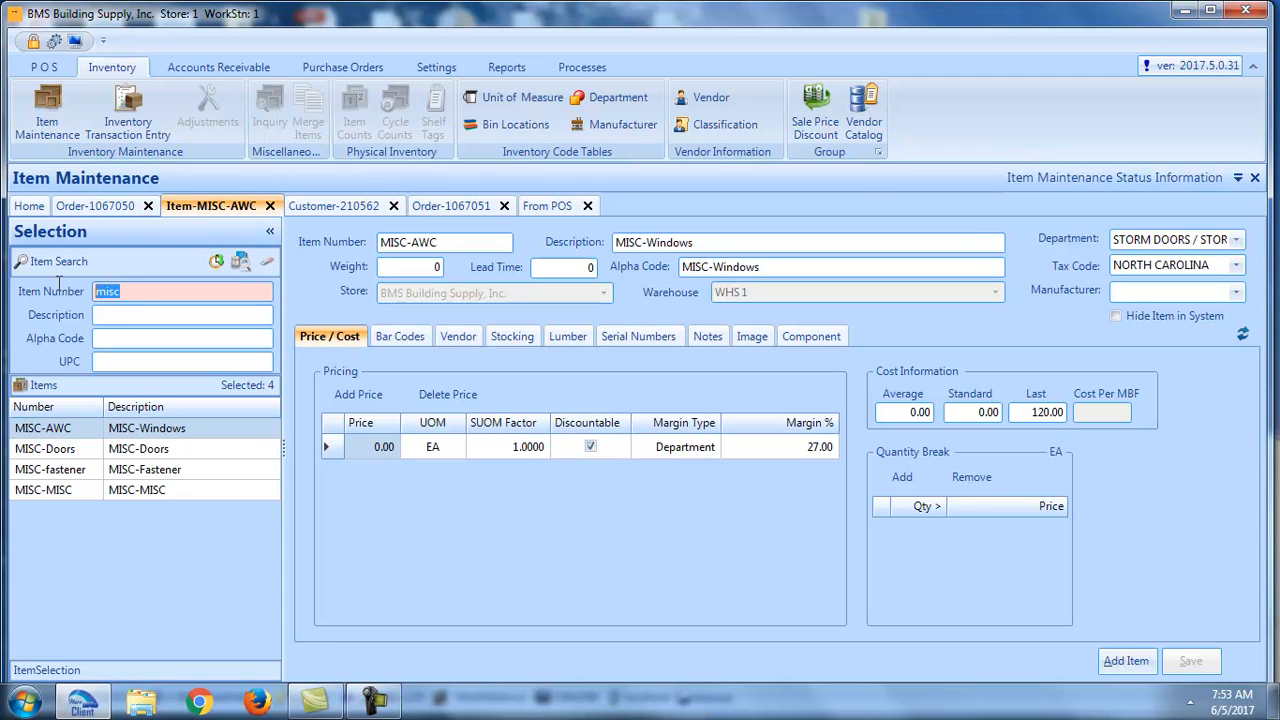
type("aw12")
key("Return")
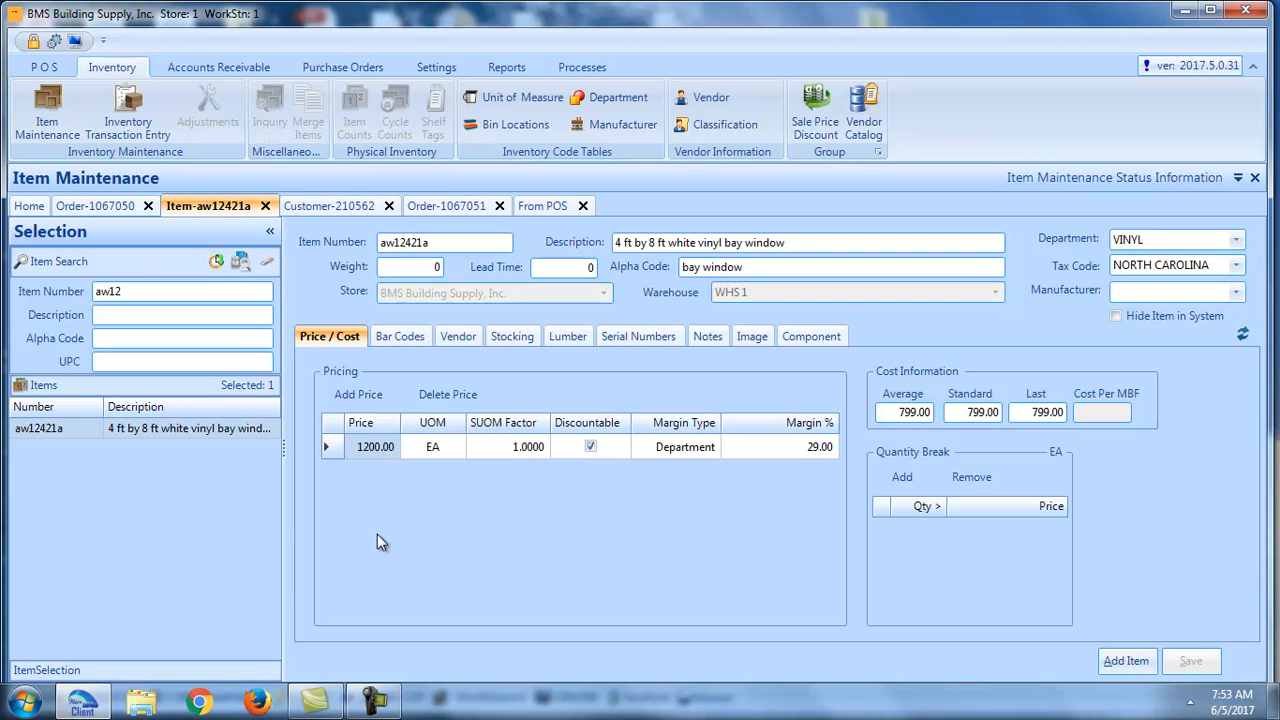
left_click(519, 335)
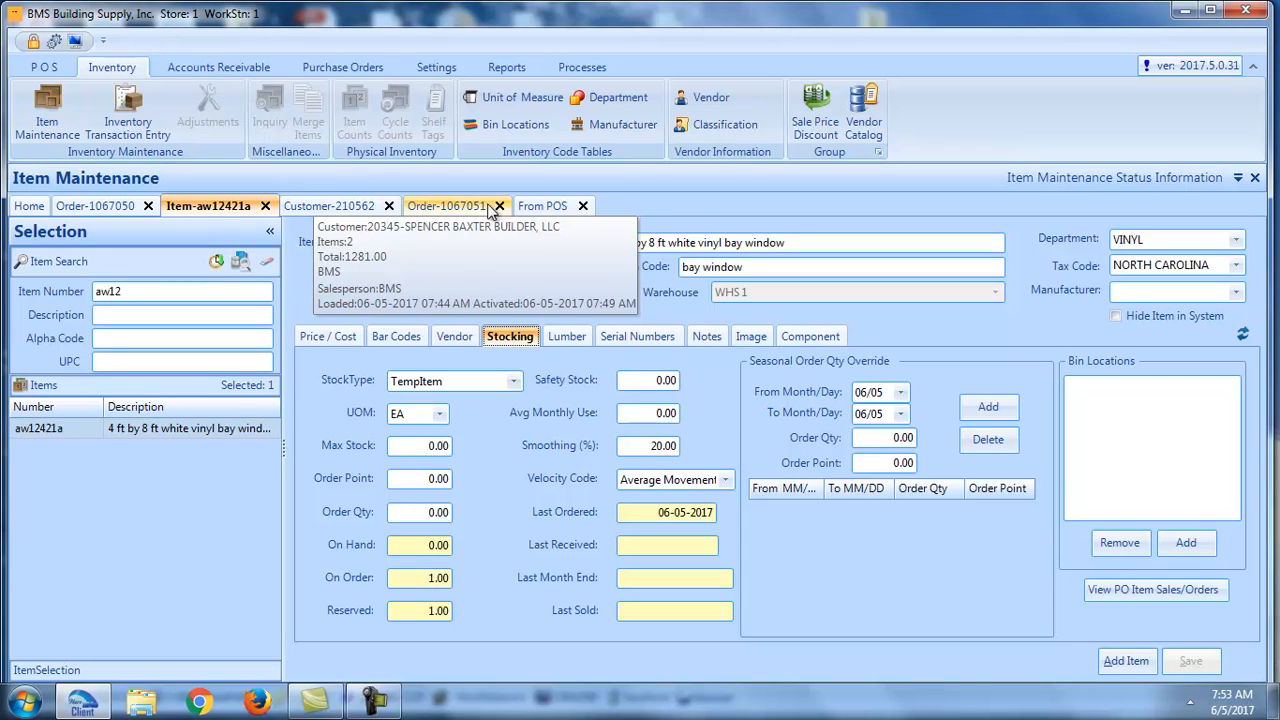
Step: Close the From POS screen and load the Reeb Millwork bay window purchase order for receiving in Inventory Transaction Entry
left_click(583, 206)
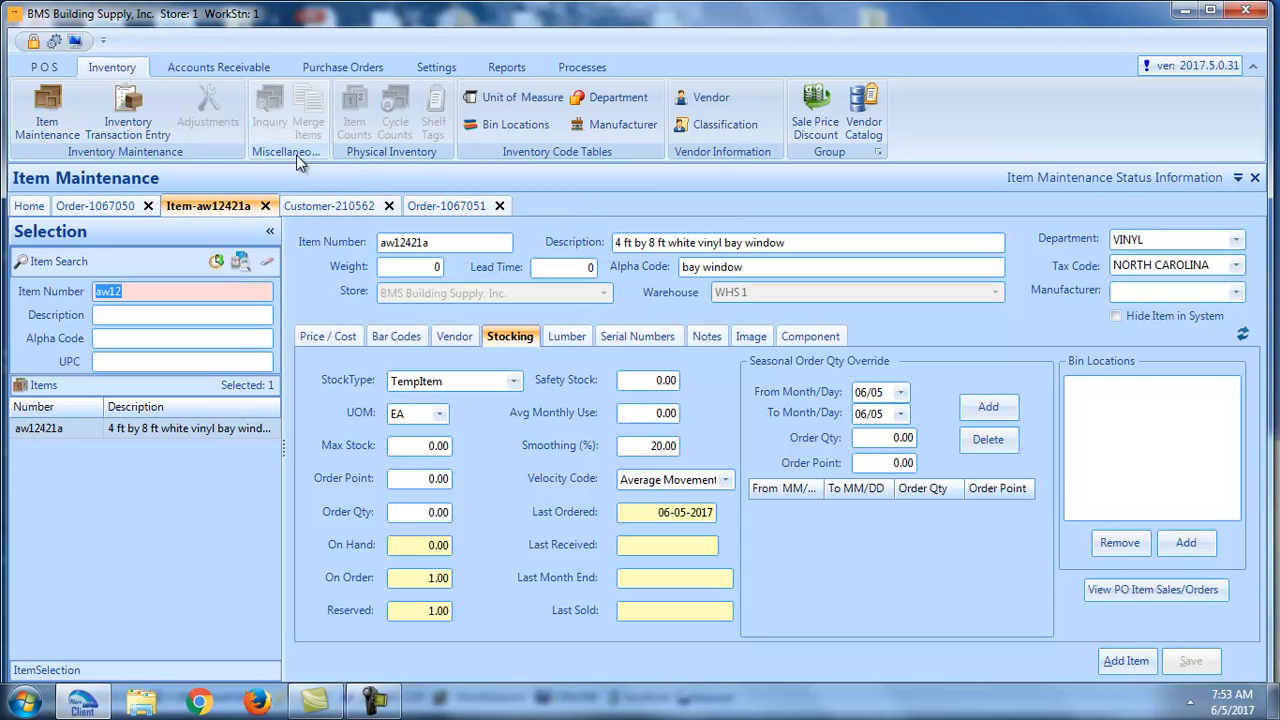
left_click(129, 119)
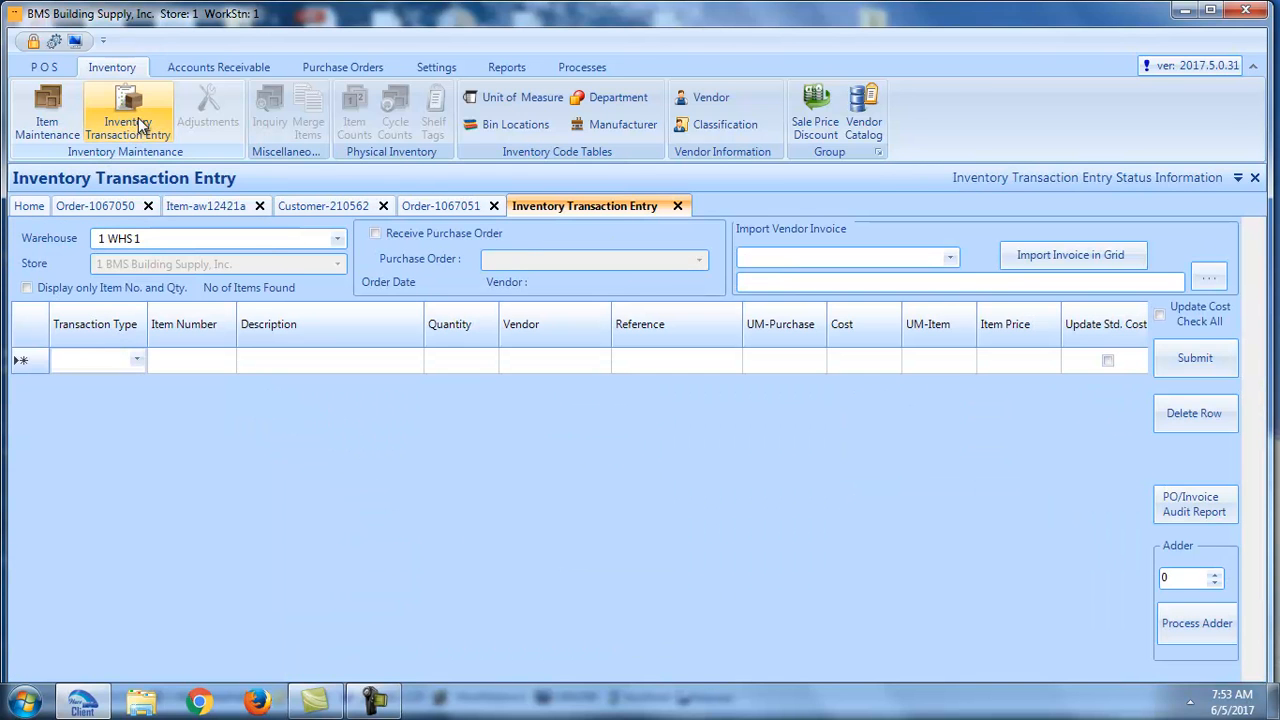
left_click(376, 234)
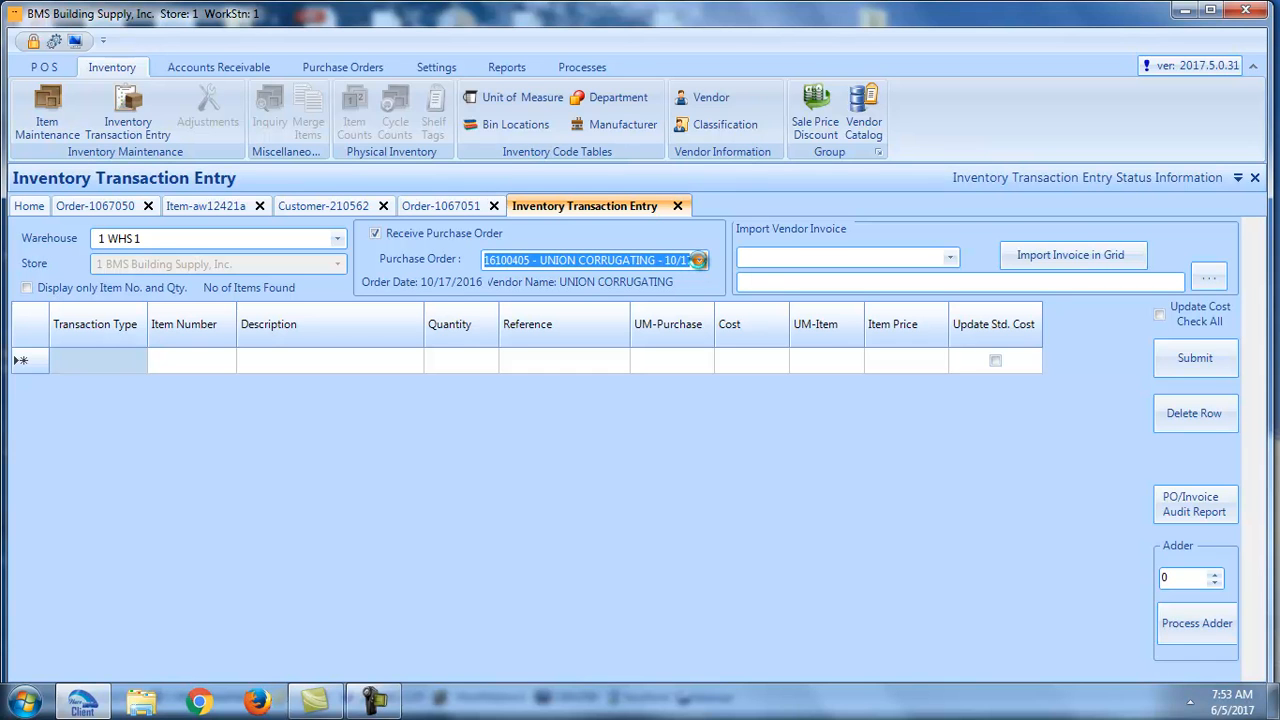
left_click(698, 260)
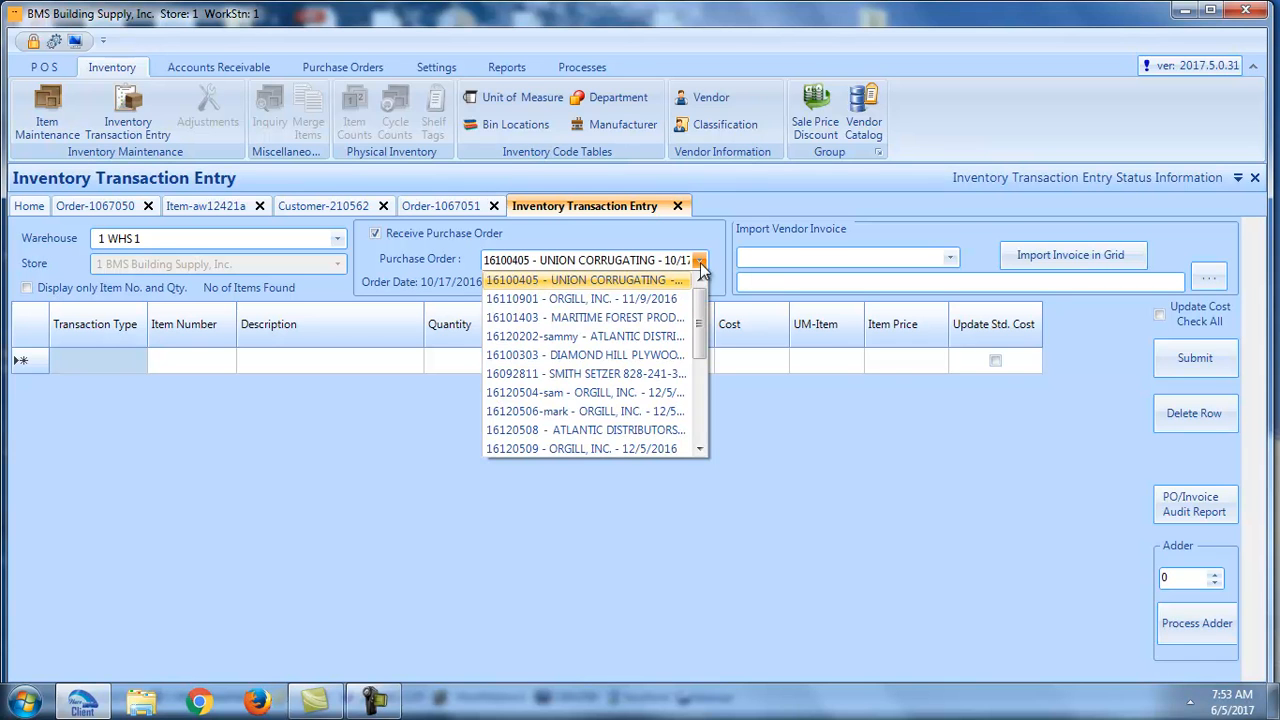
left_click_drag(696, 303, 697, 390)
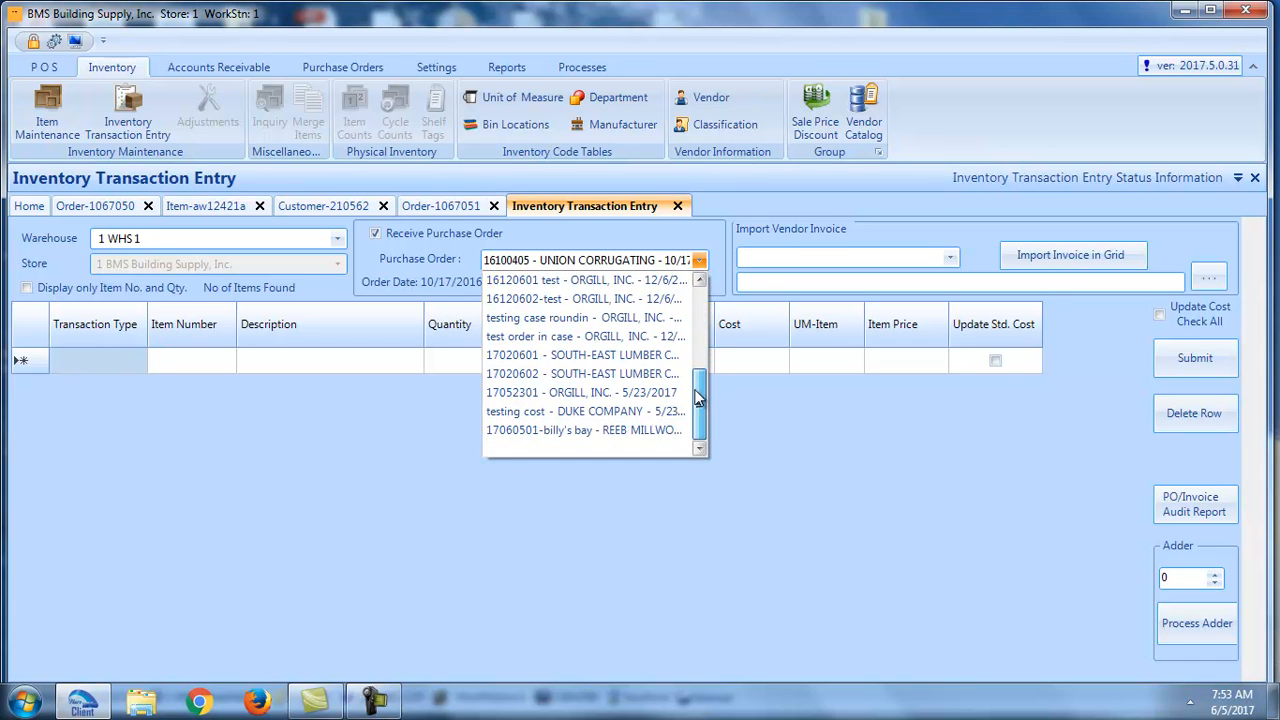
left_click(636, 430)
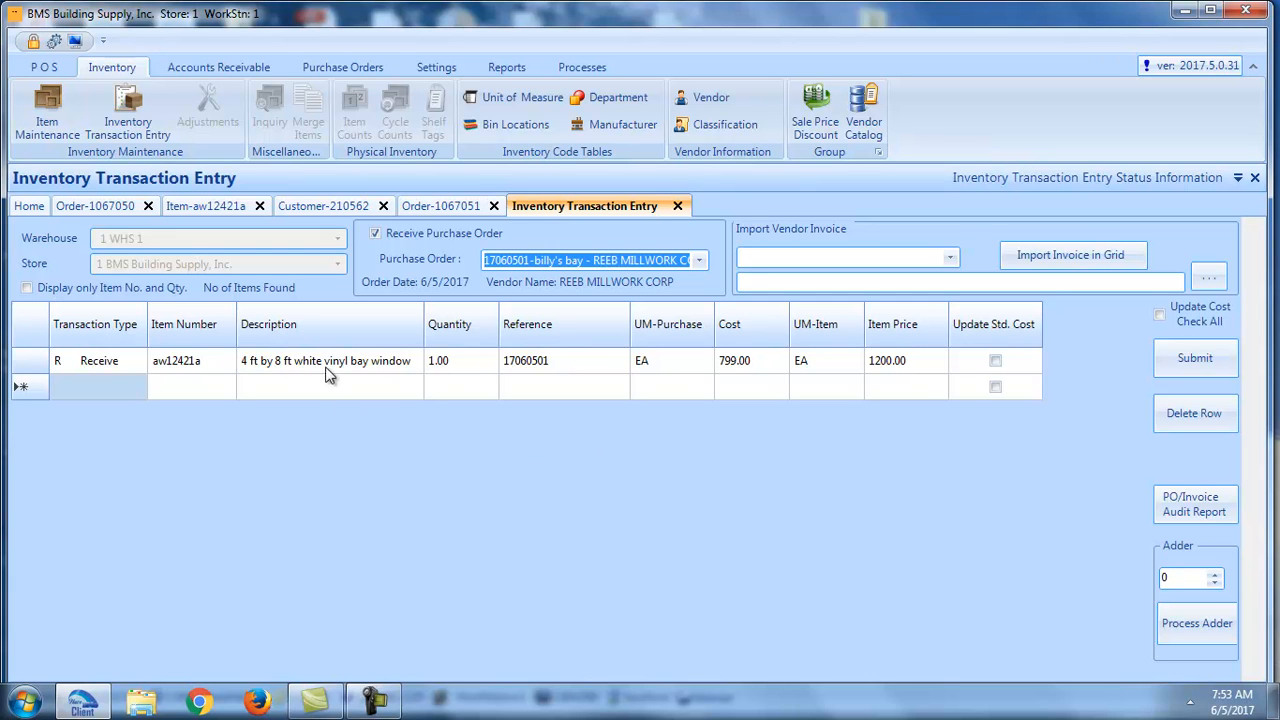
Step: Set the received bay window's cost to 785 and decline the suggested price change
left_click(731, 361)
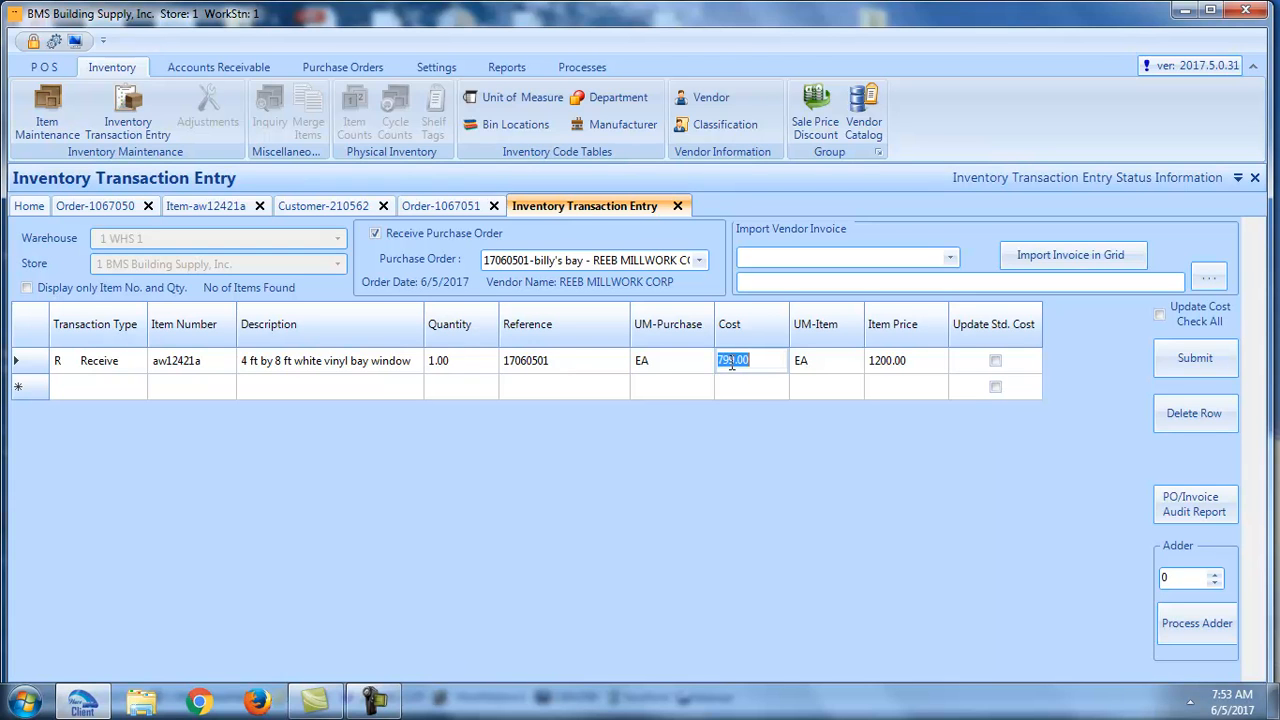
type("783")
key("BackSpace")
key("BackSpace")
key("BackSpace")
key("Return")
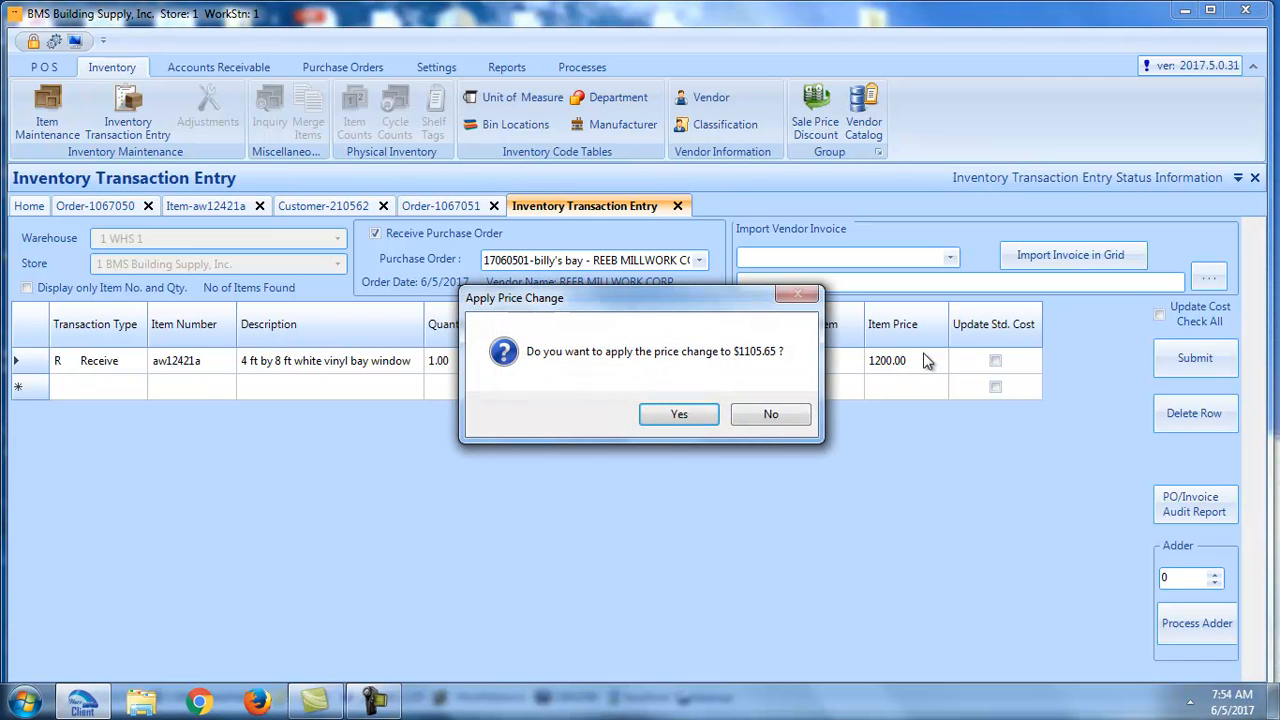
left_click(771, 416)
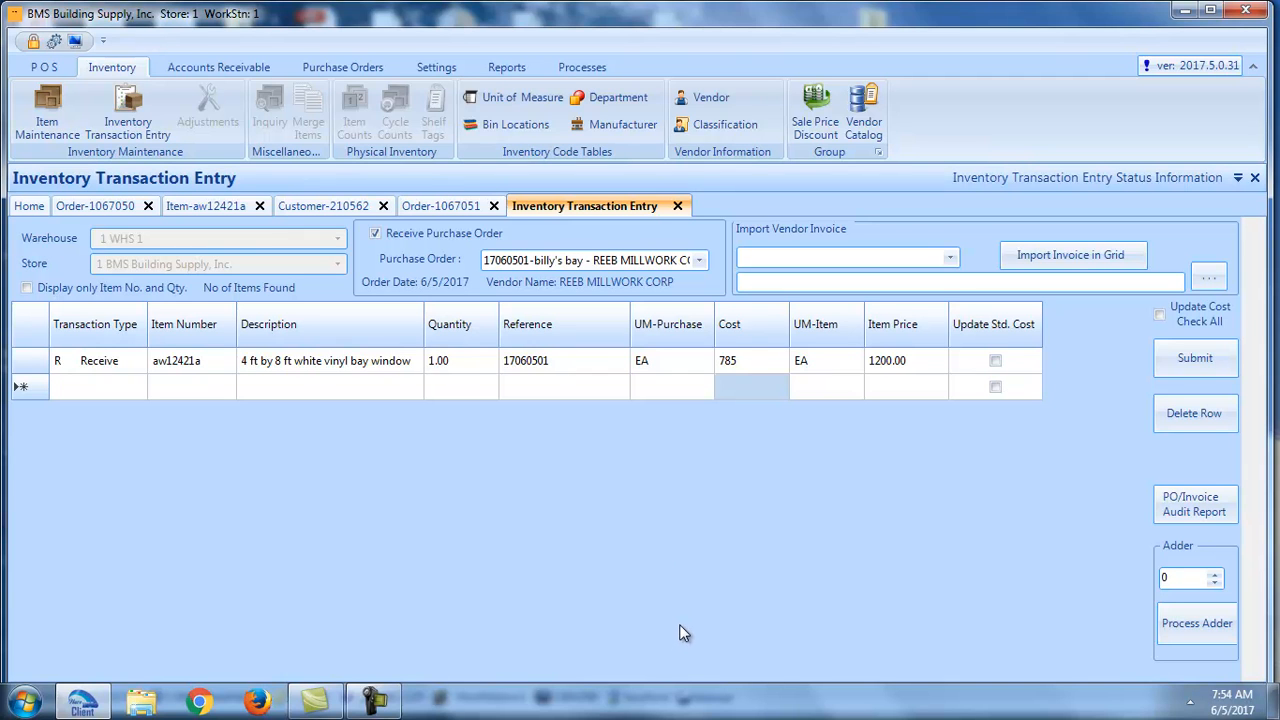
Step: Generate the PO/Invoice pre-update audit report, review its cost and price changes, and close it
left_click(1200, 510)
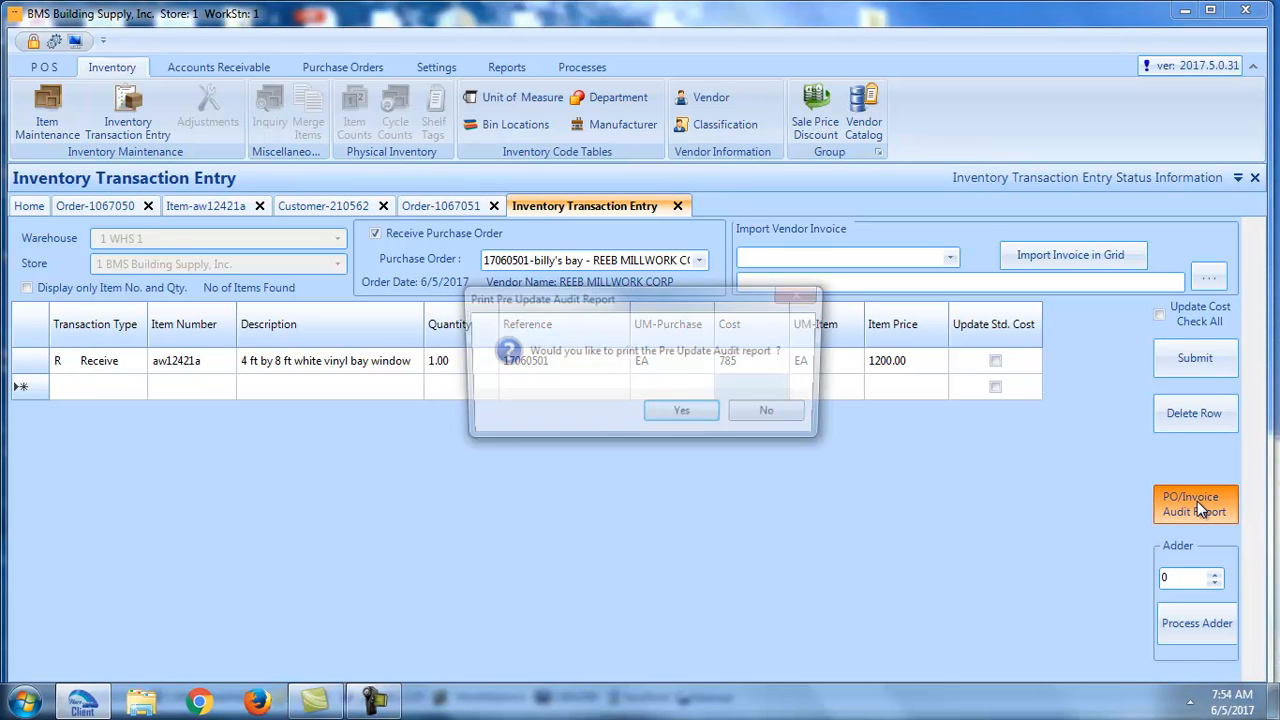
left_click(686, 424)
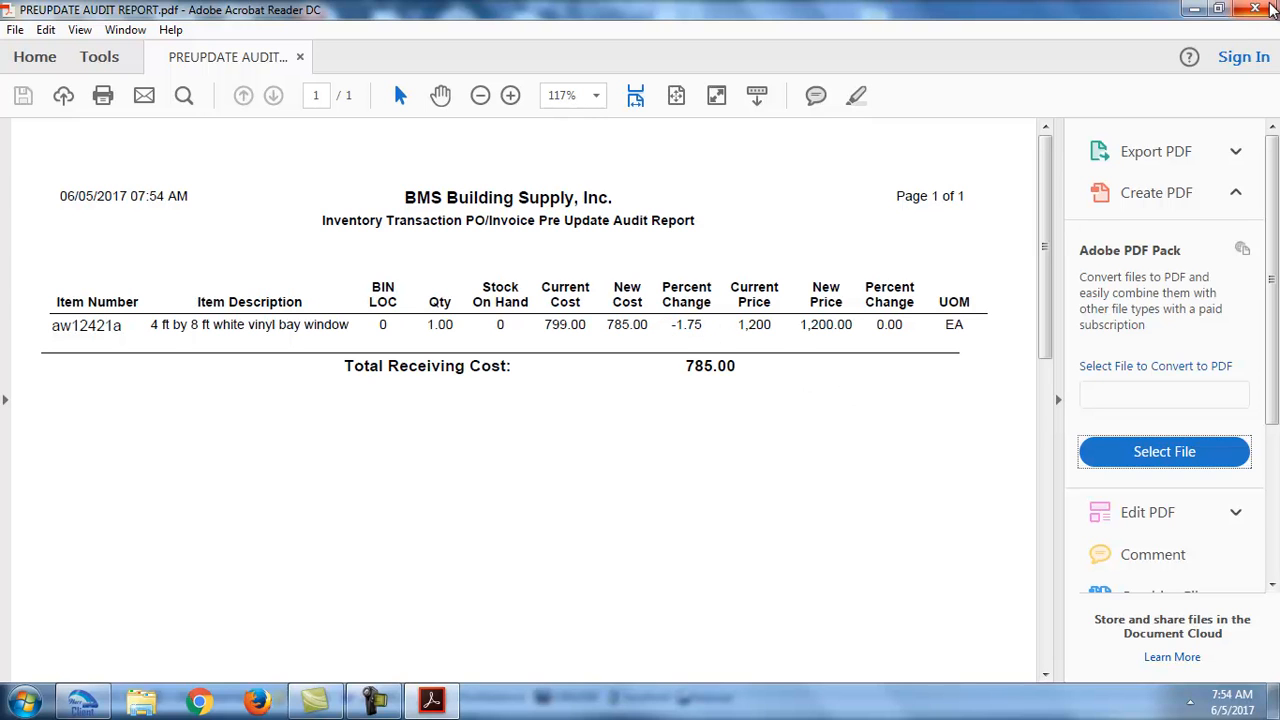
left_click(1255, 9)
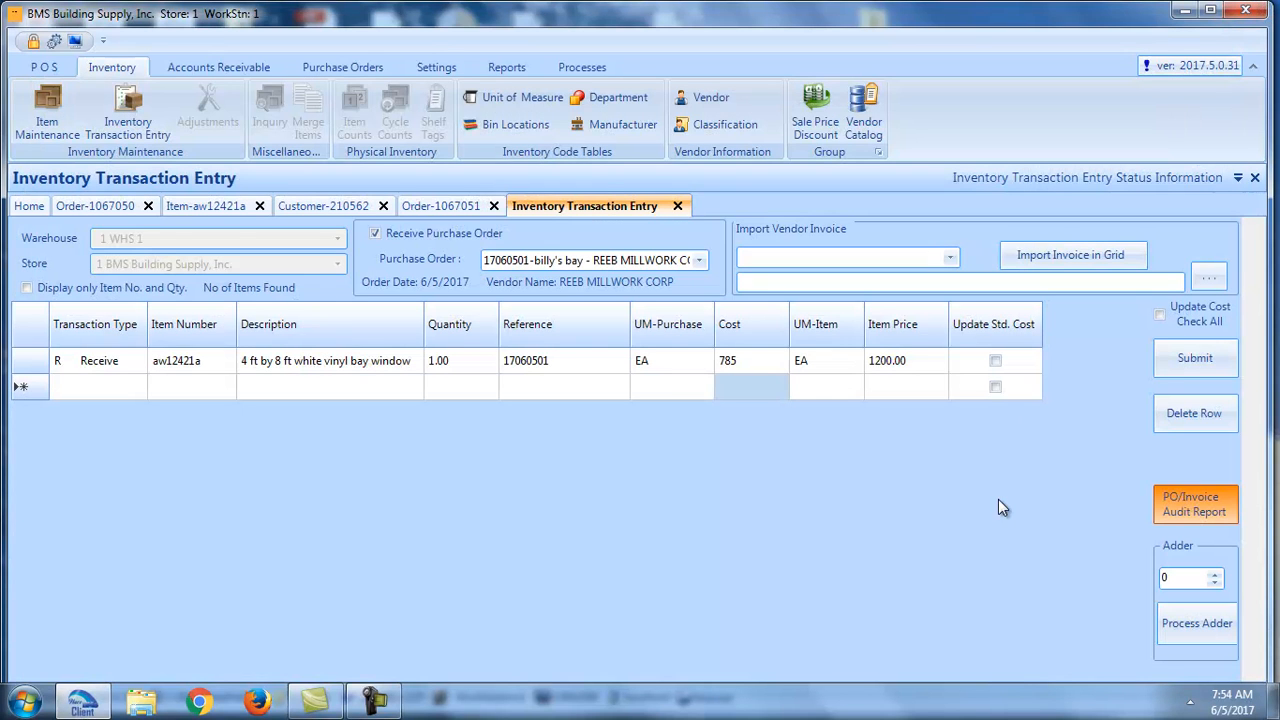
Step: Process an adder of 50 on the received bay window's cost and set its item price to 1200
left_click_drag(1167, 578, 1160, 576)
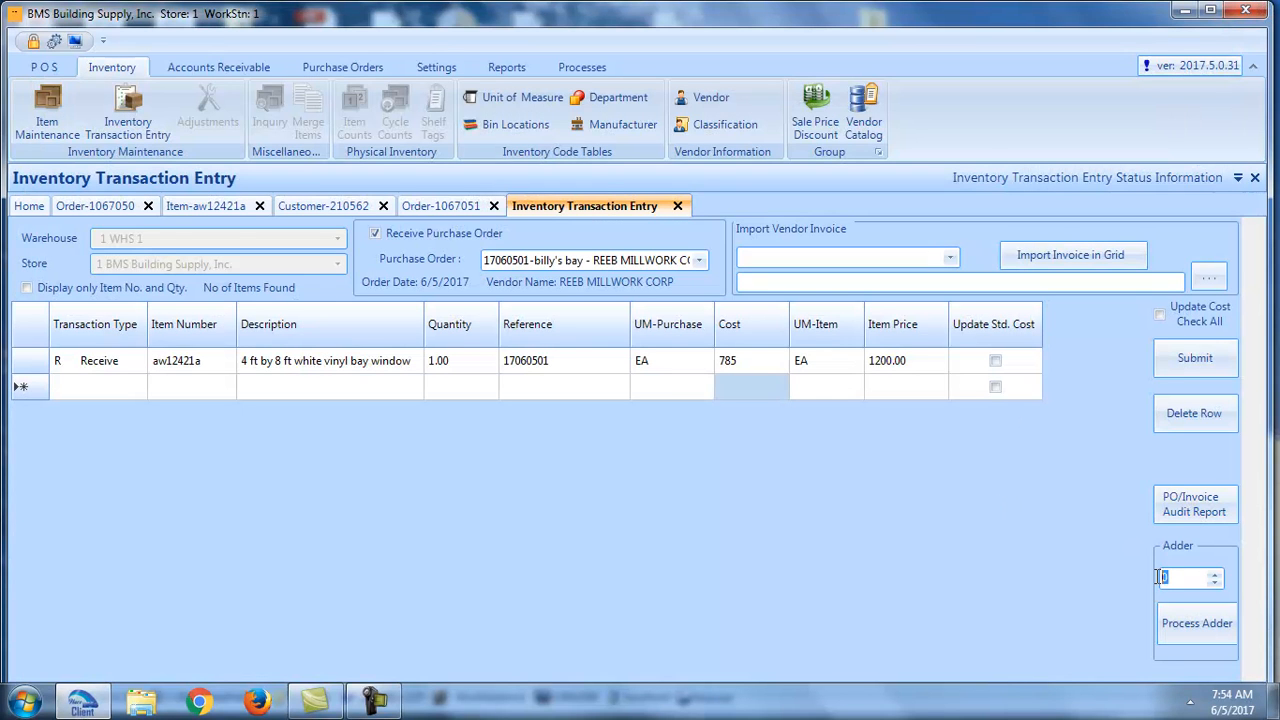
type("50")
left_click(1190, 628)
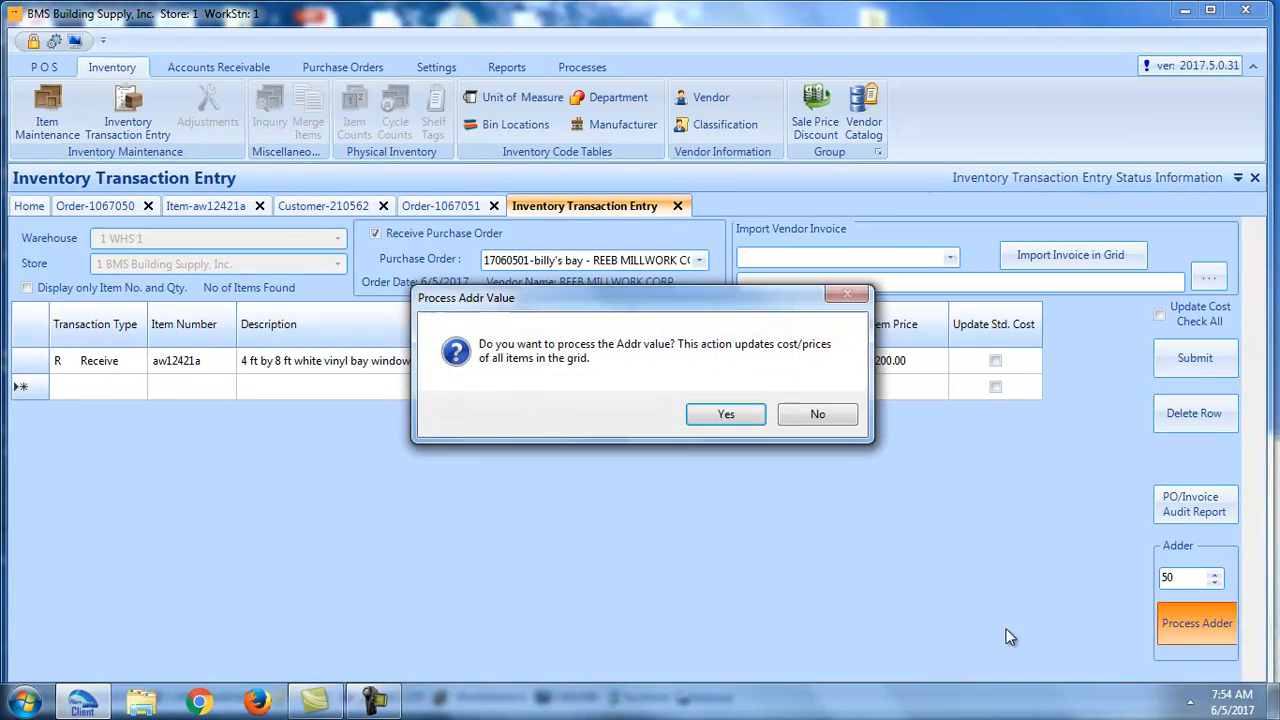
left_click(727, 416)
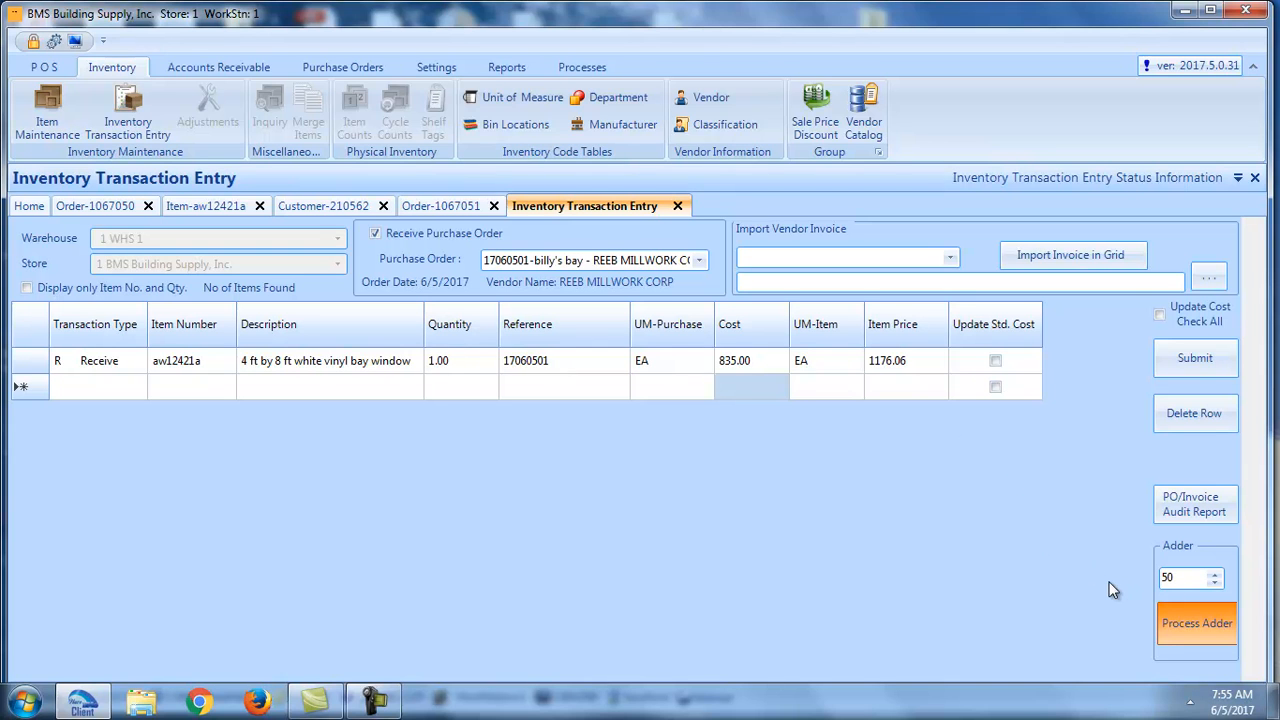
left_click(912, 358)
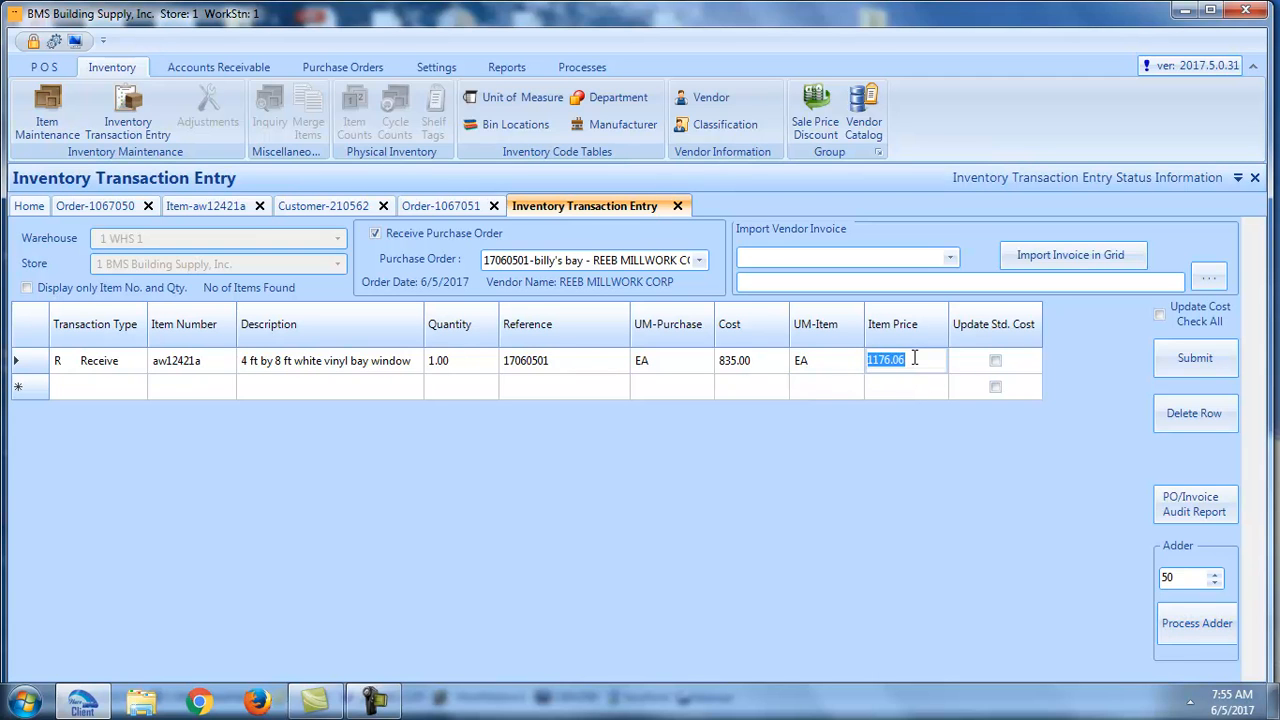
type("1200")
key("Tab")
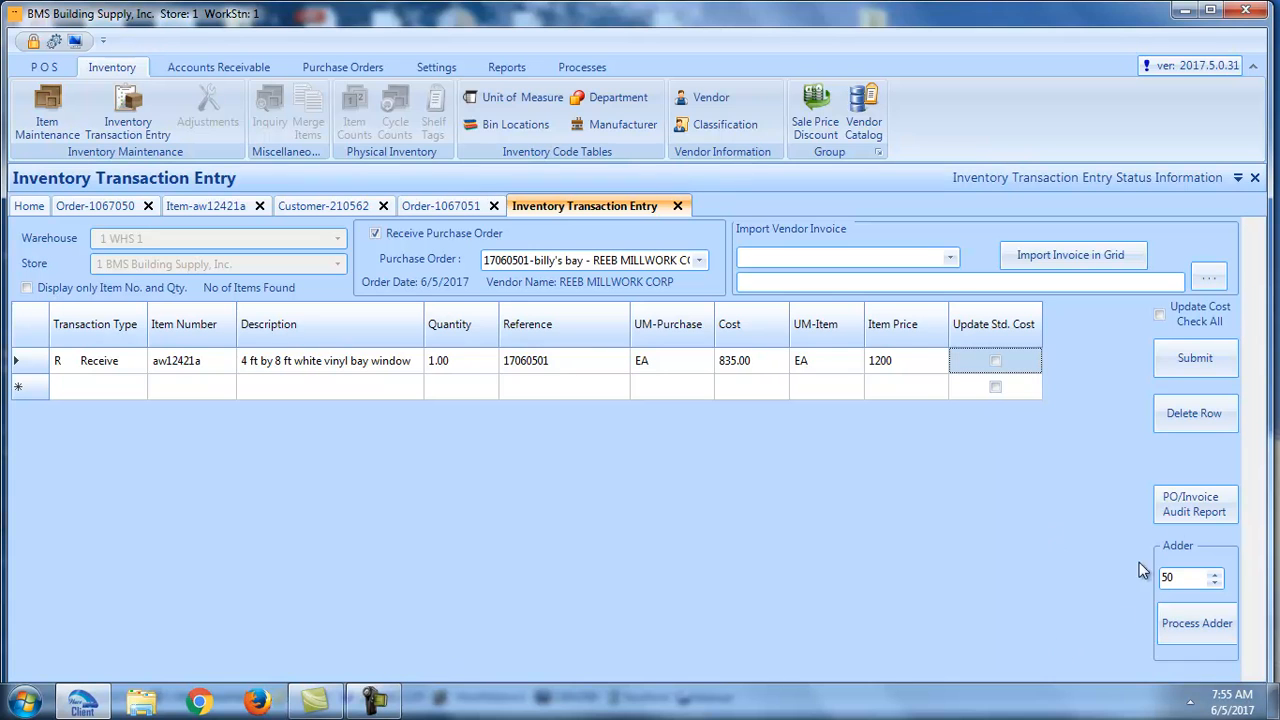
Step: Generate the pre-update audit report again, review the bay window's cost and price with the adder applied, and close it
left_click(1185, 509)
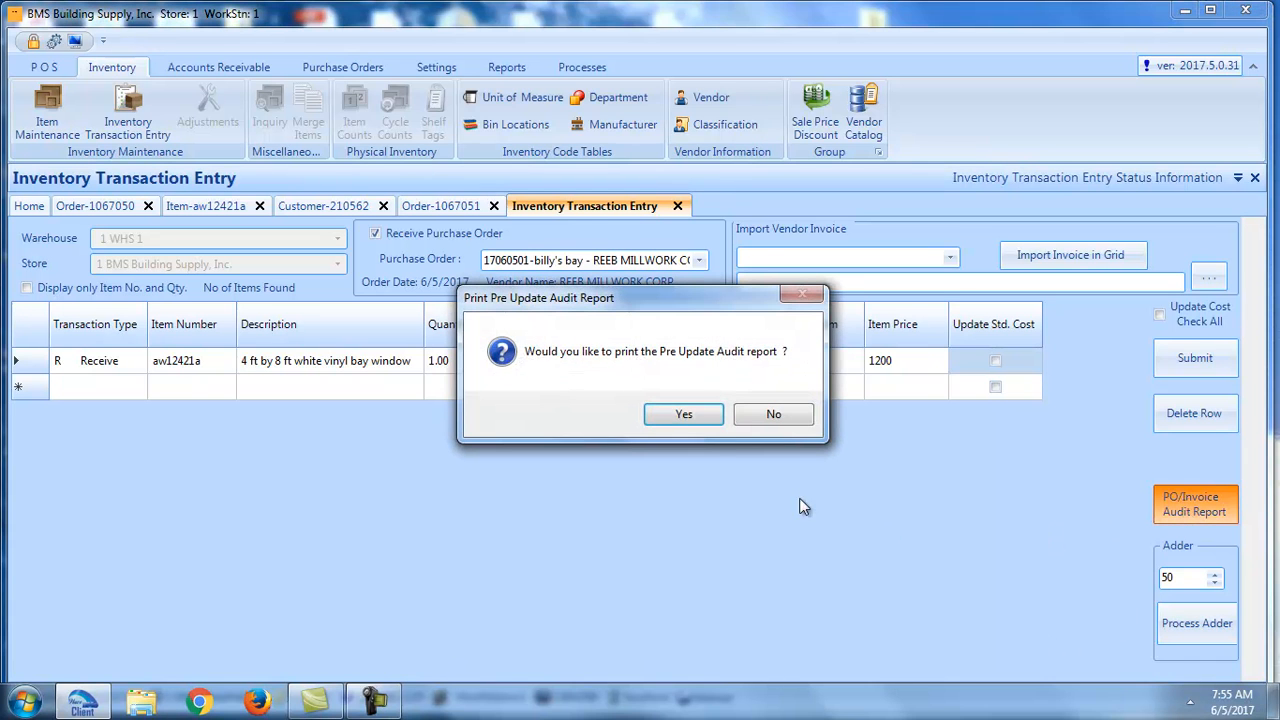
left_click(680, 415)
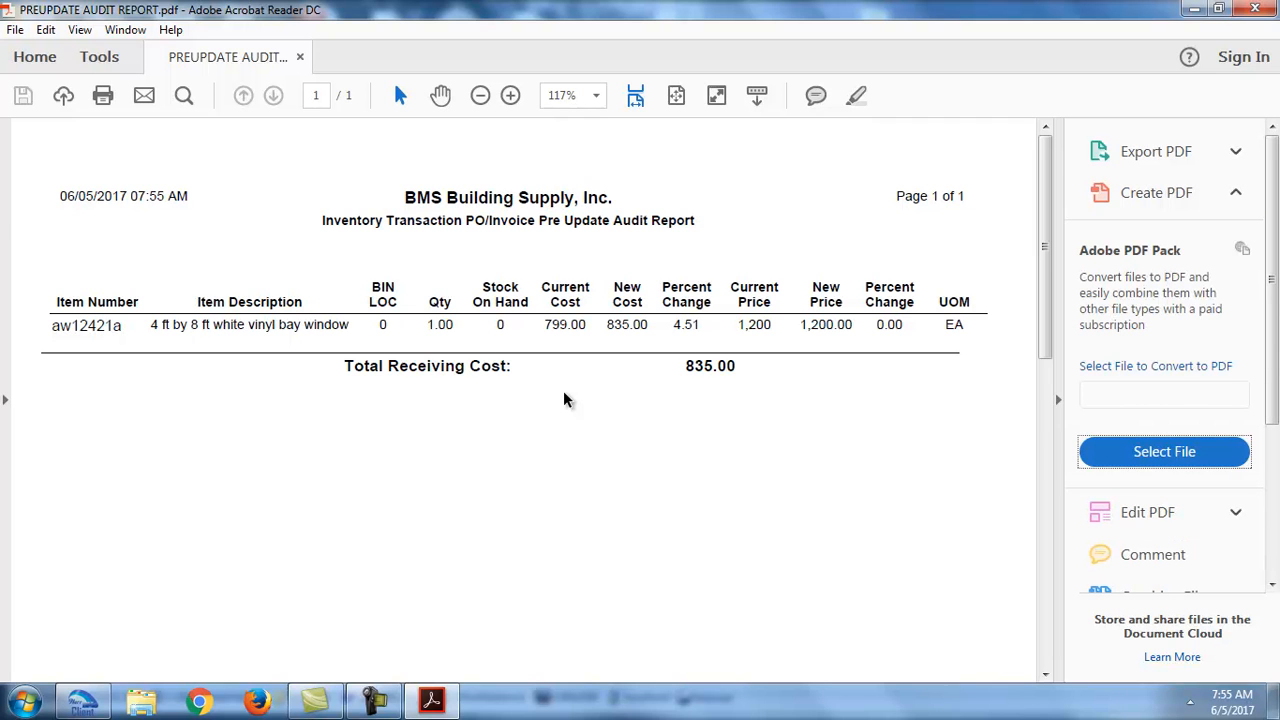
left_click(1256, 10)
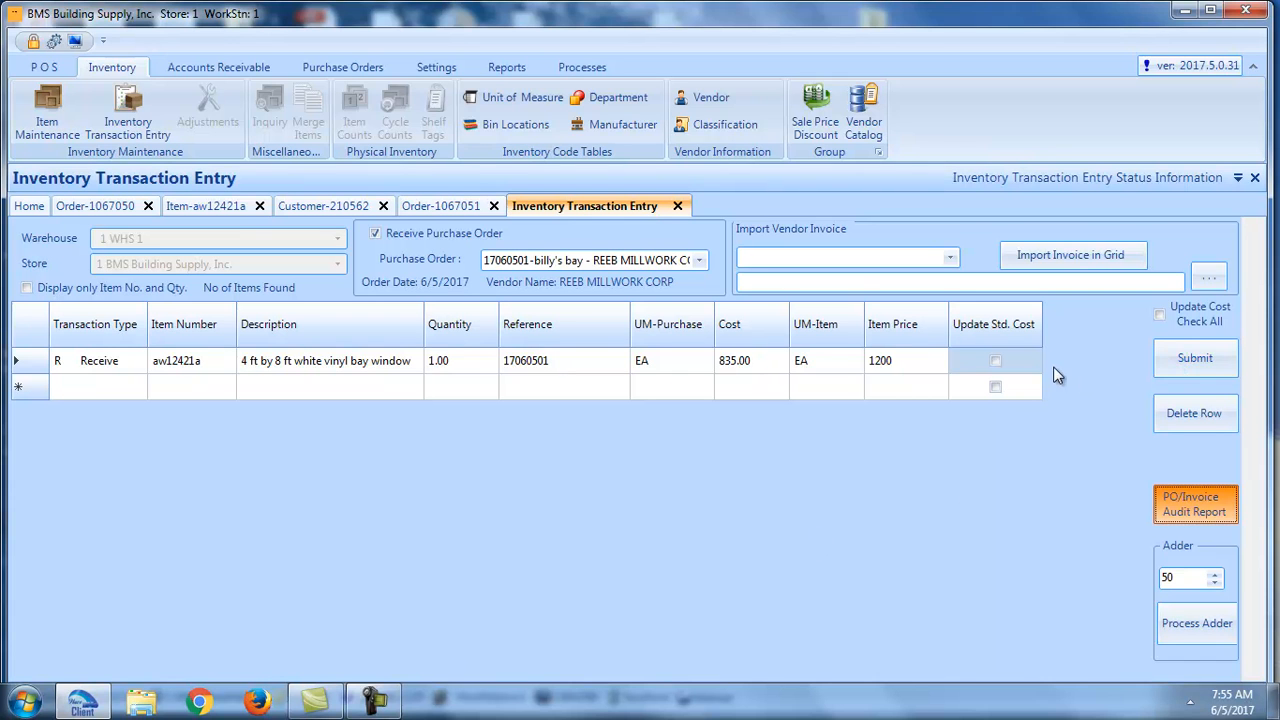
Step: Submit the receipt with price updates and the purchase order marked as closed, and refresh item aw12421a's stocking details
left_click(1168, 361)
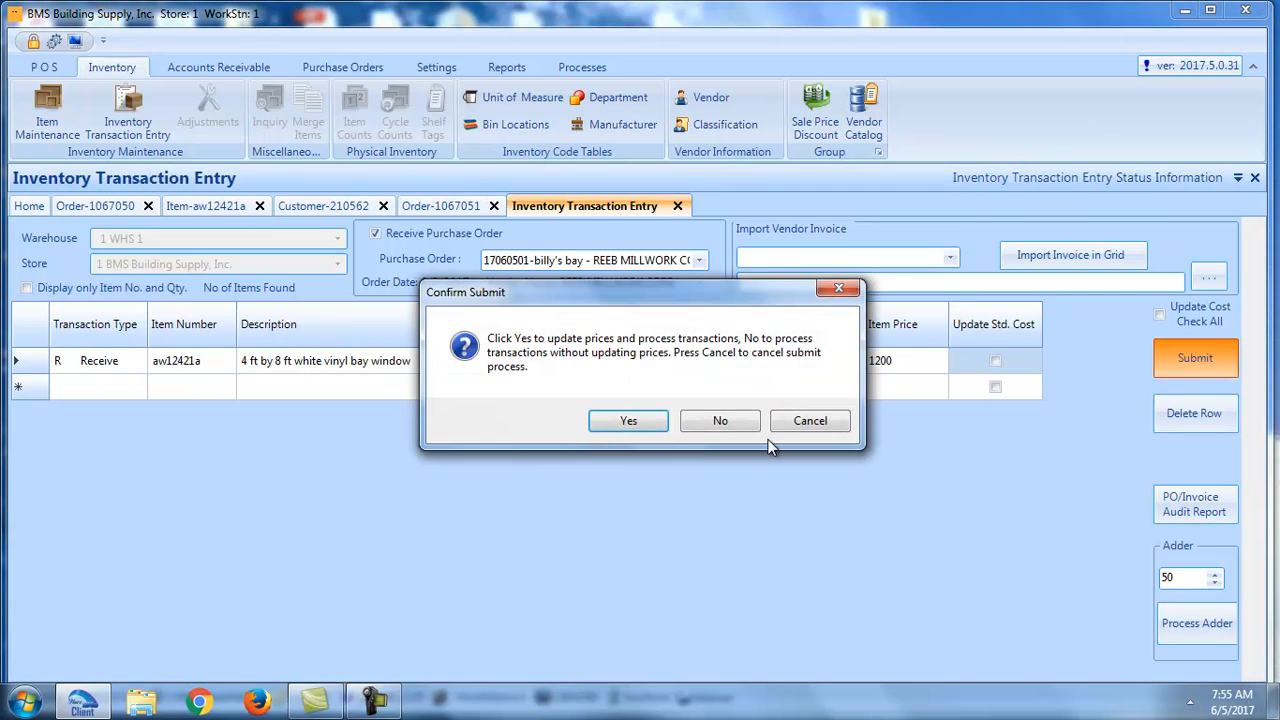
left_click(625, 421)
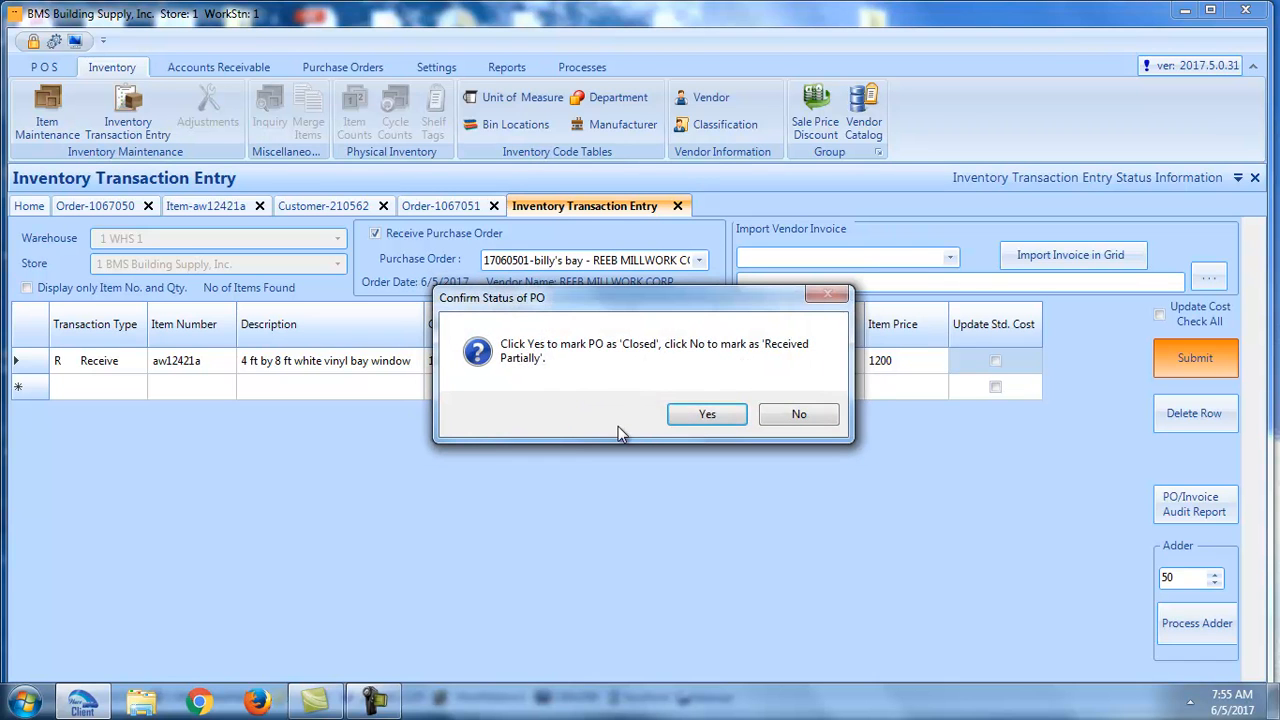
left_click(717, 415)
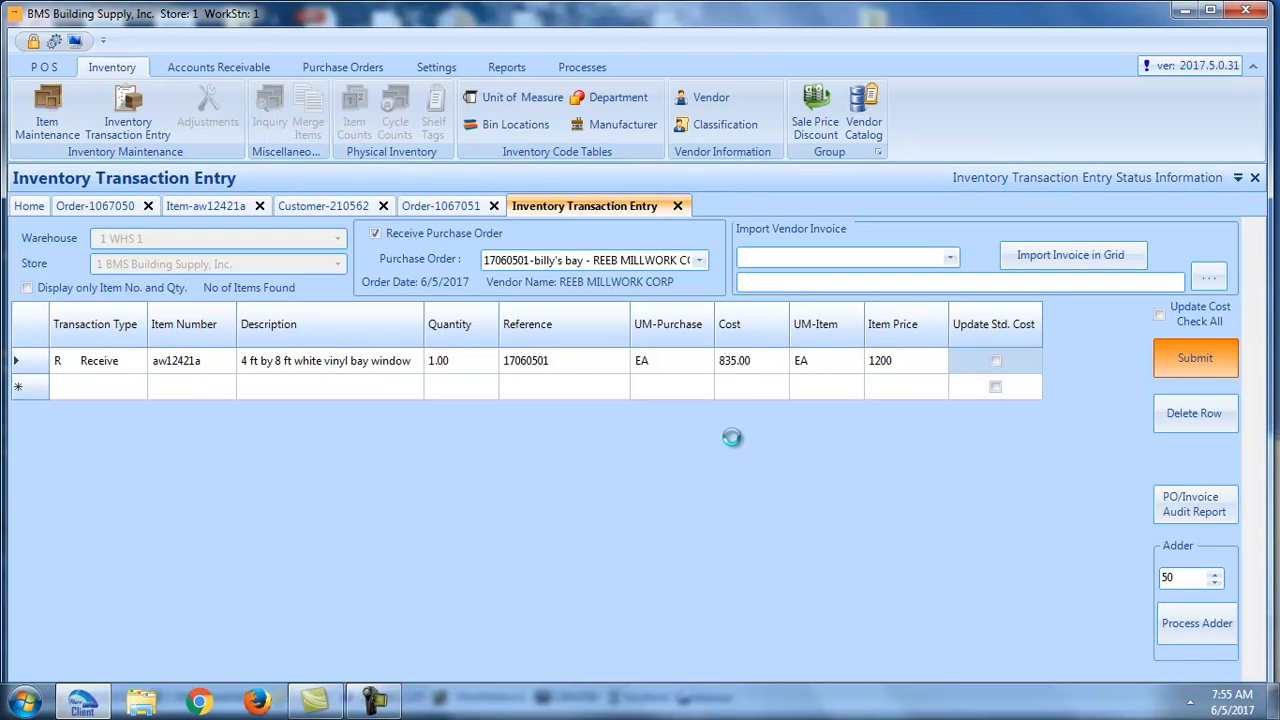
left_click(733, 416)
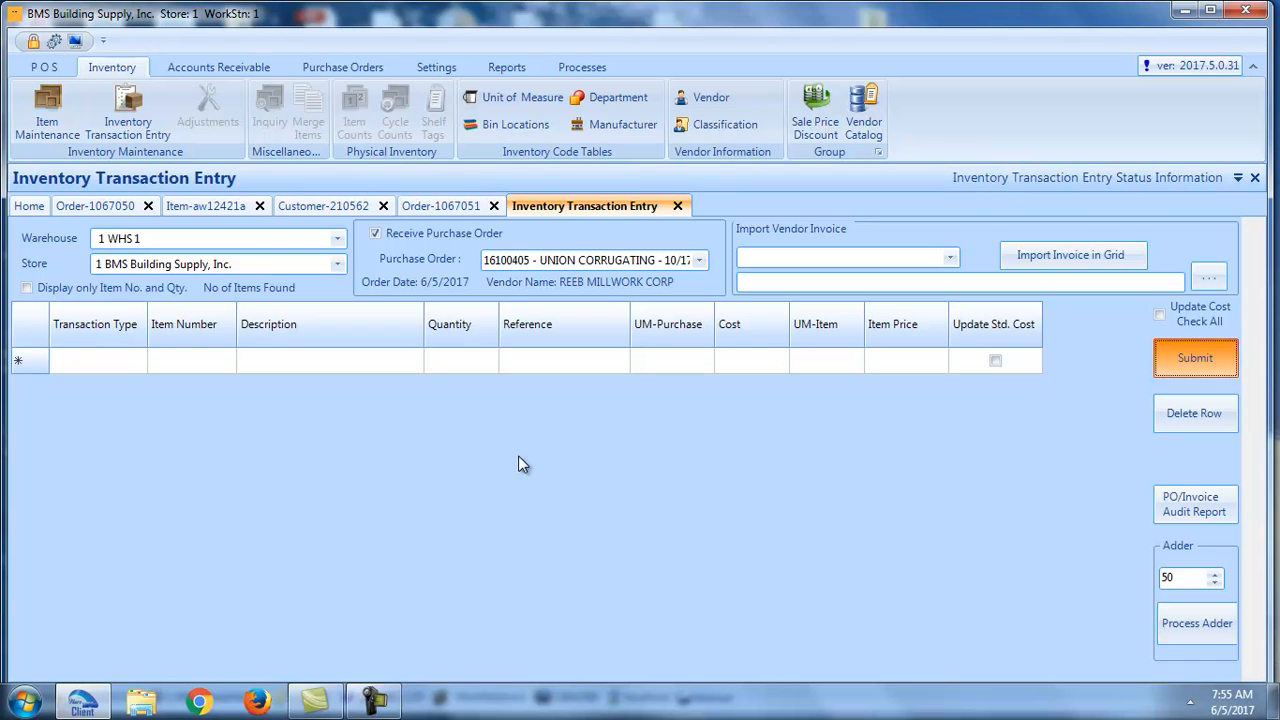
left_click(220, 209)
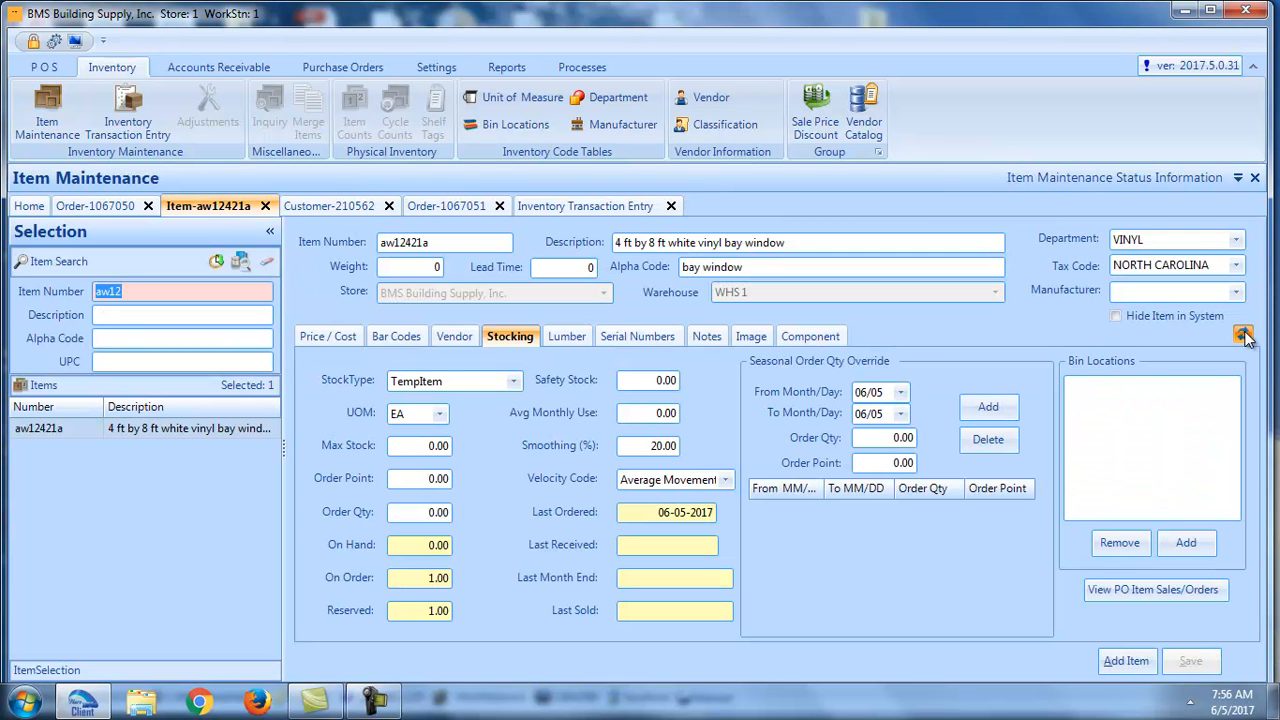
left_click(1243, 335)
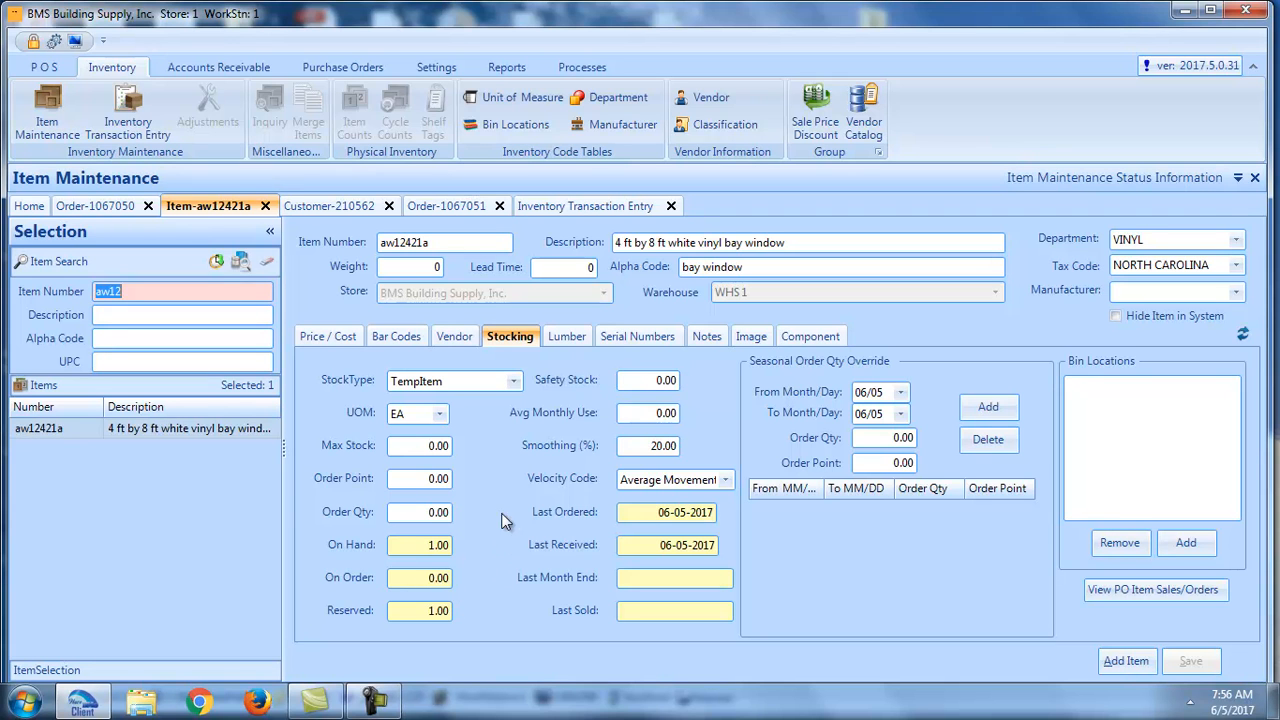
Step: Recall the customer's bay window order in POS, verify the customer, and sign in with the salesperson code
left_click(448, 204)
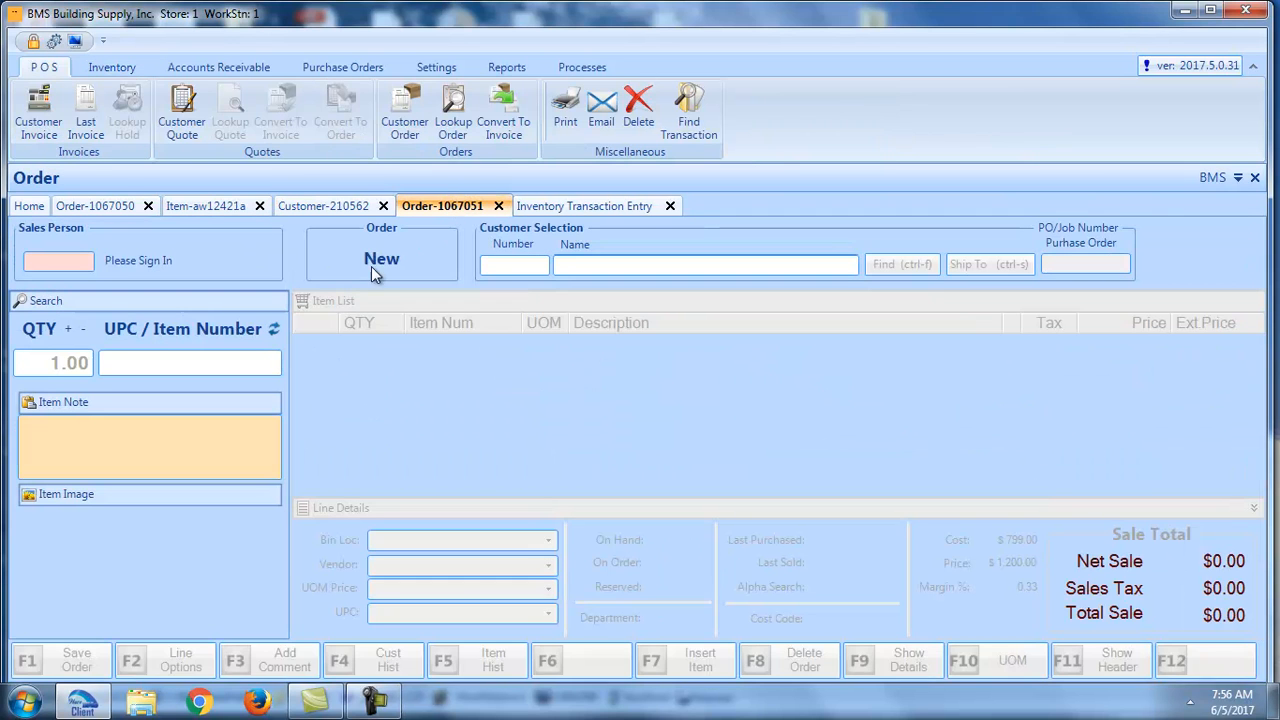
left_click(452, 118)
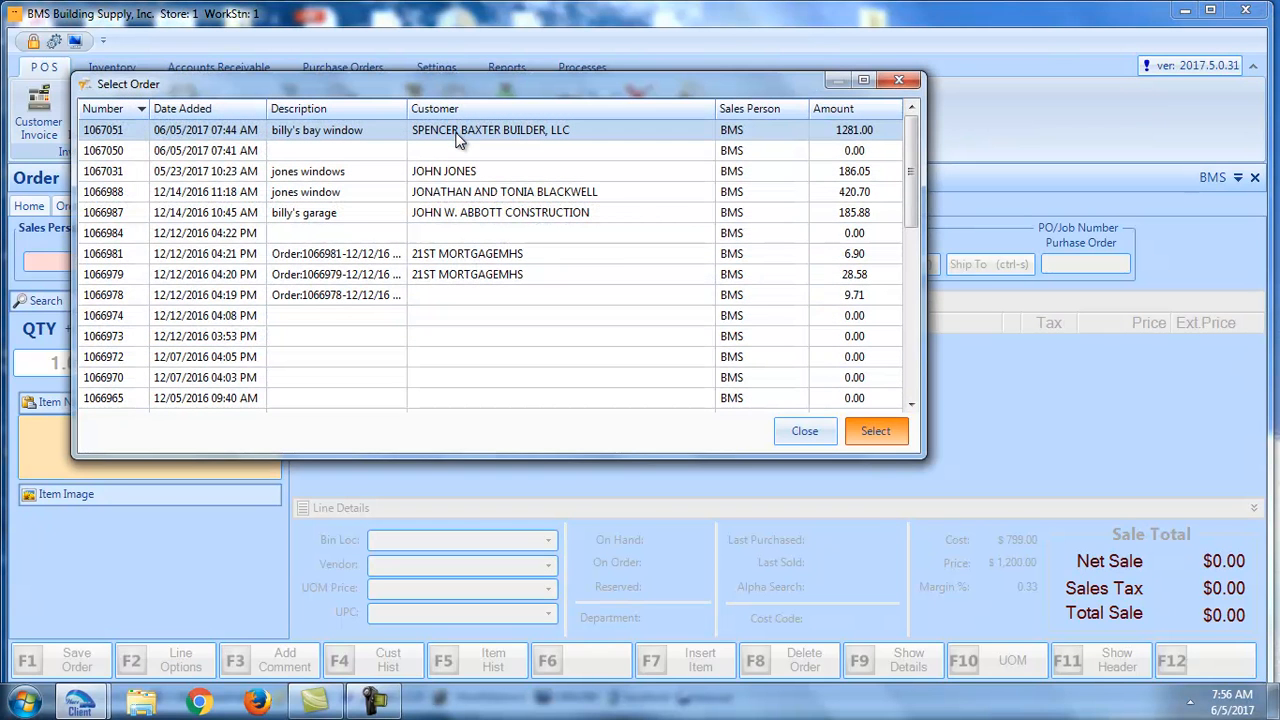
double_click(456, 138)
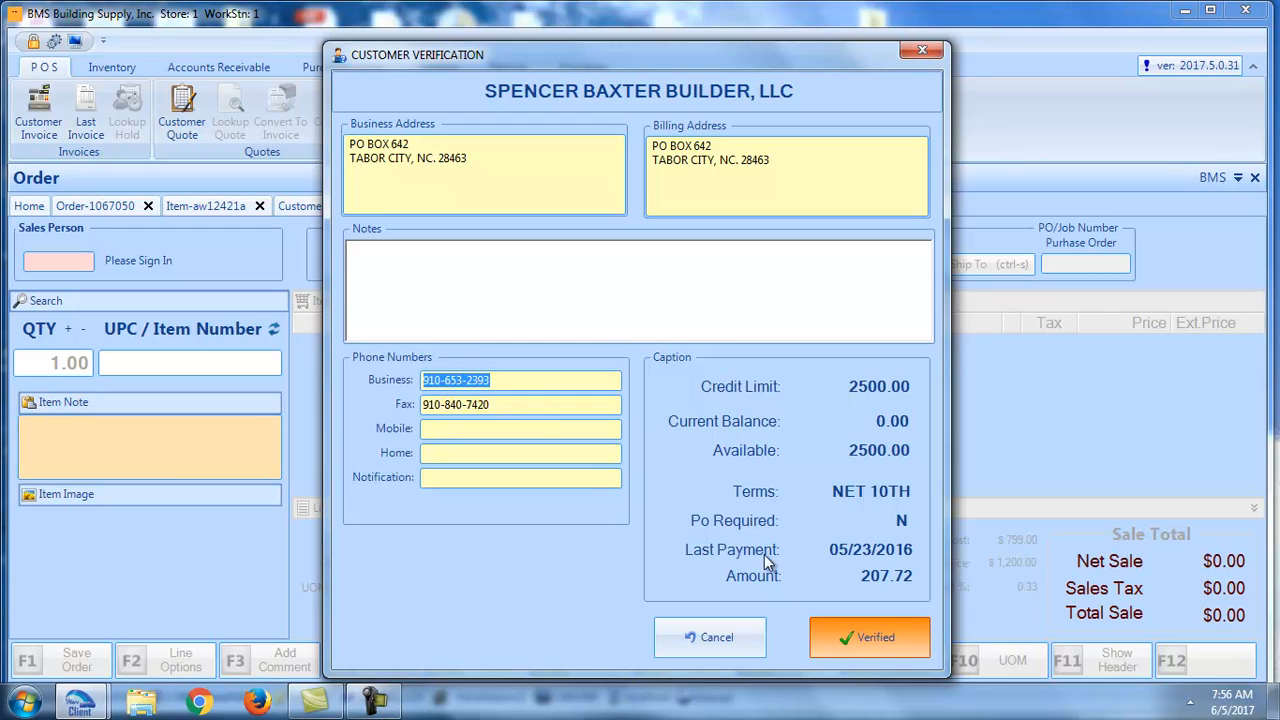
left_click(834, 642)
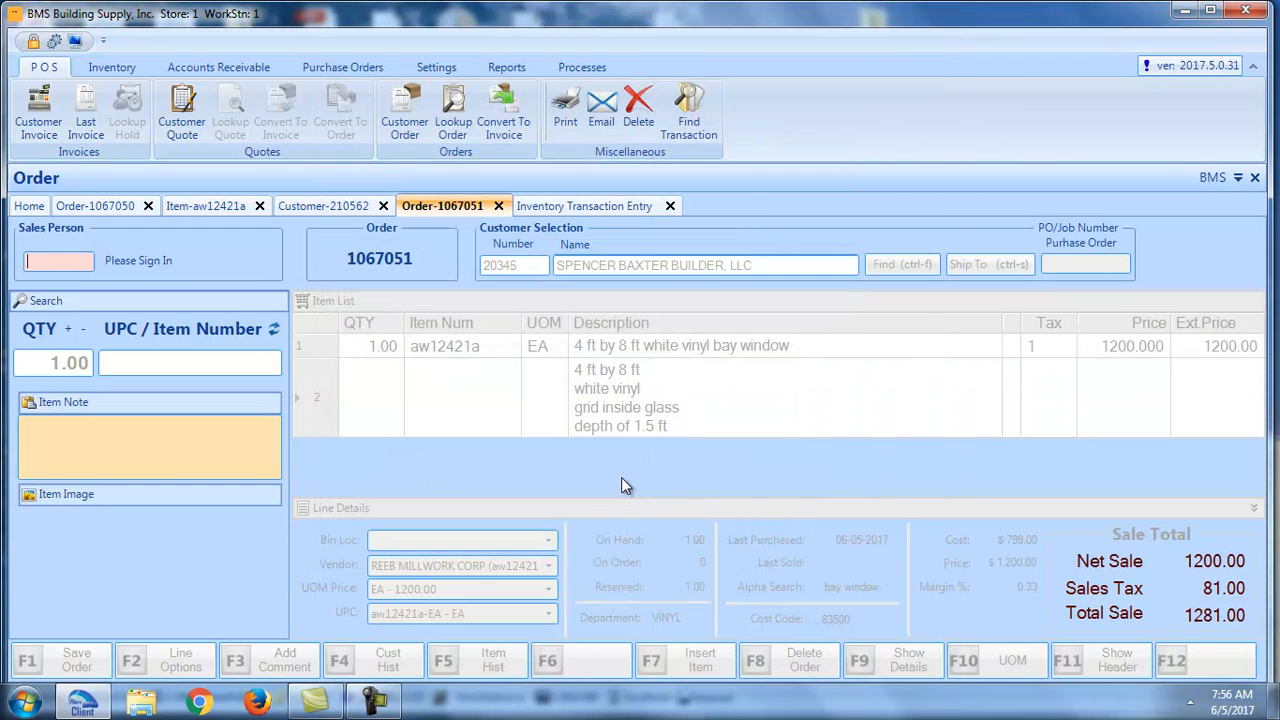
type("*")
key("Return")
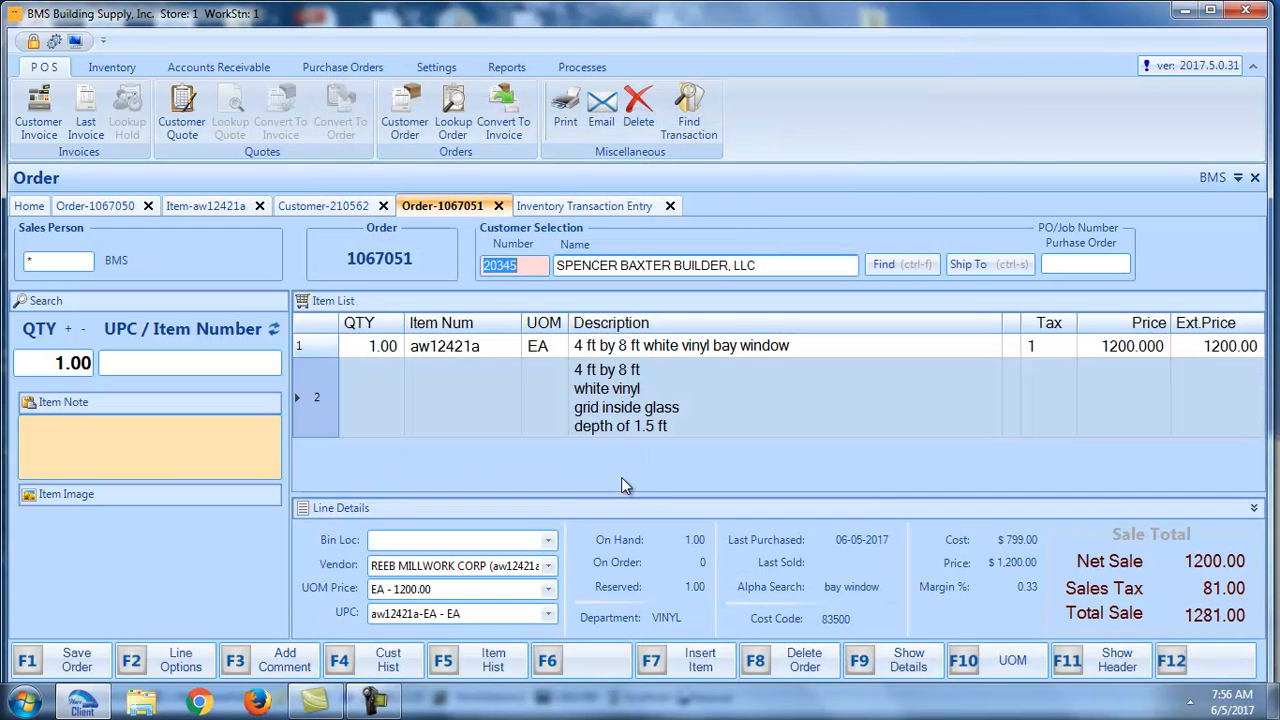
left_click(238, 360)
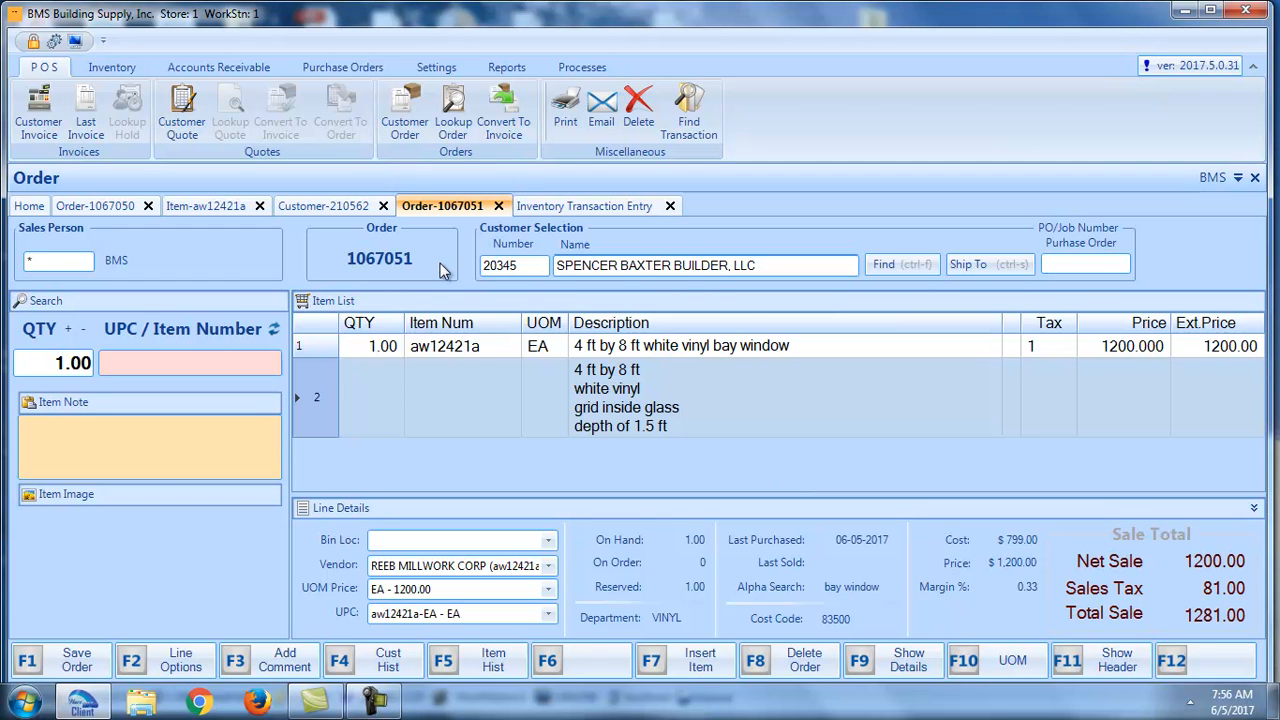
Step: Convert the bay window order to an invoice with all its lines selected, and close the order
left_click(503, 118)
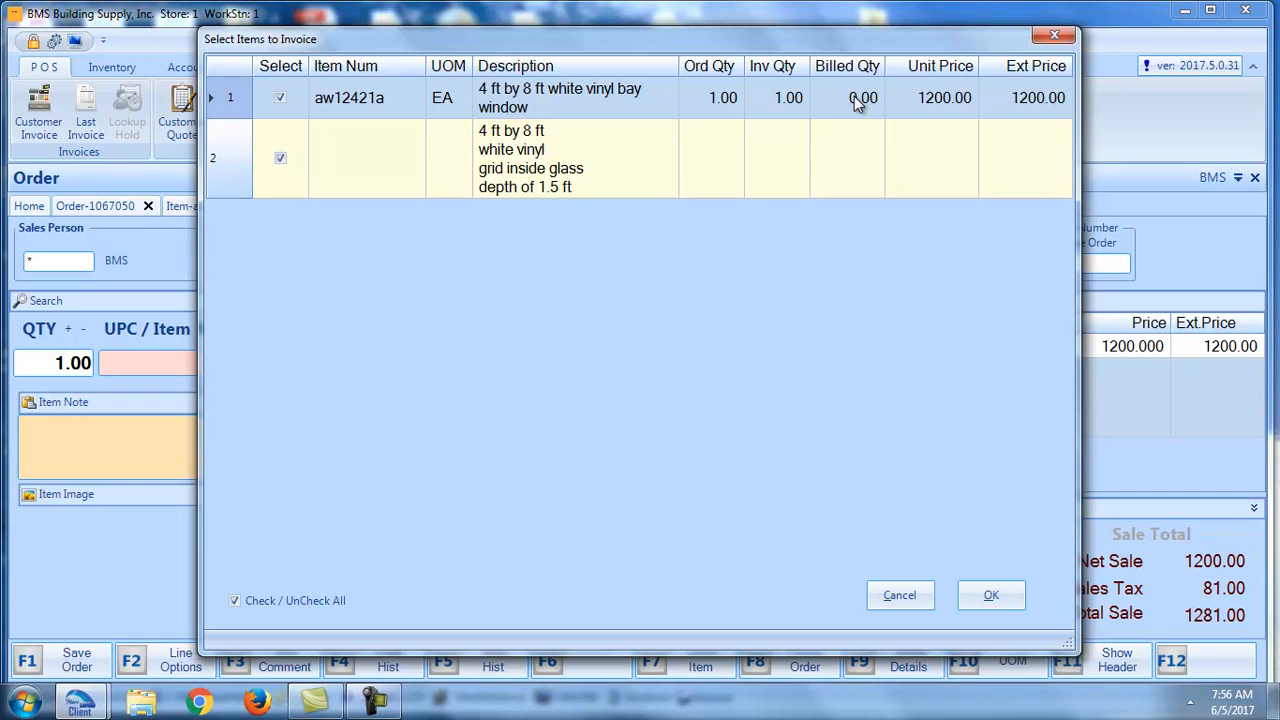
left_click(988, 597)
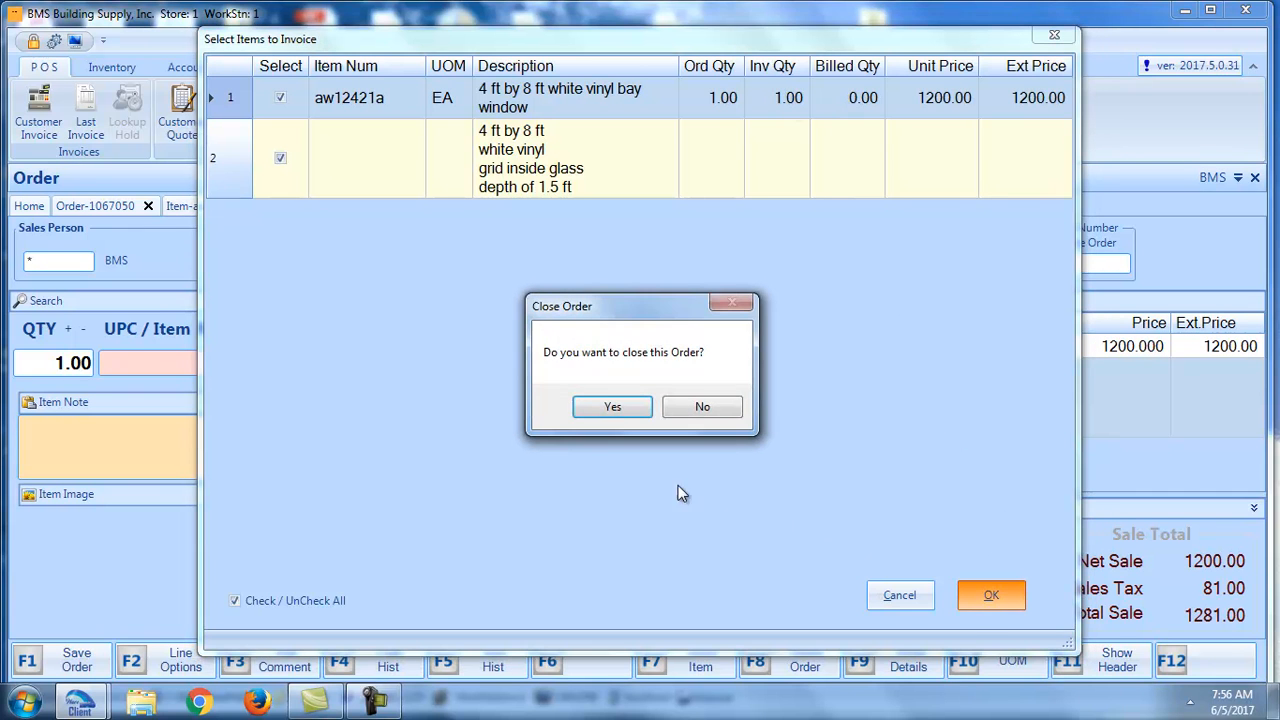
left_click(614, 406)
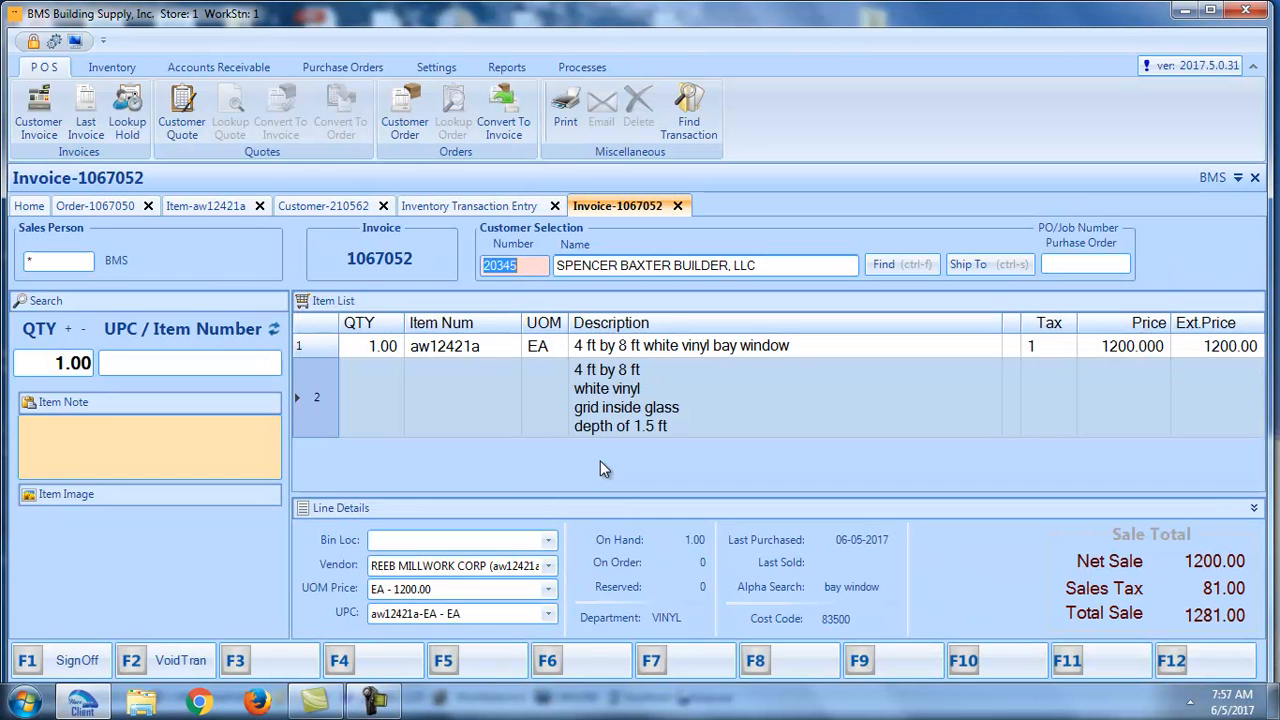
Step: Complete the bay window invoice by tendering the full 1281.00 as an AR charge
left_click(248, 371)
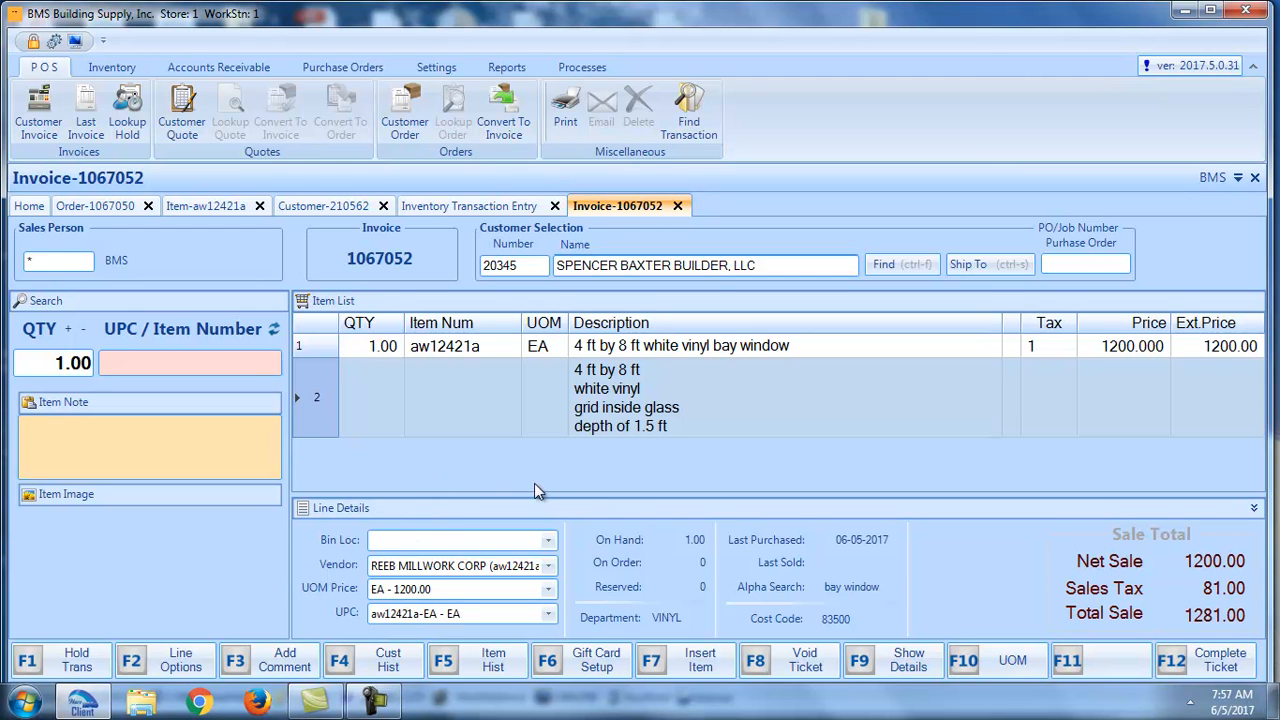
left_click(1180, 668)
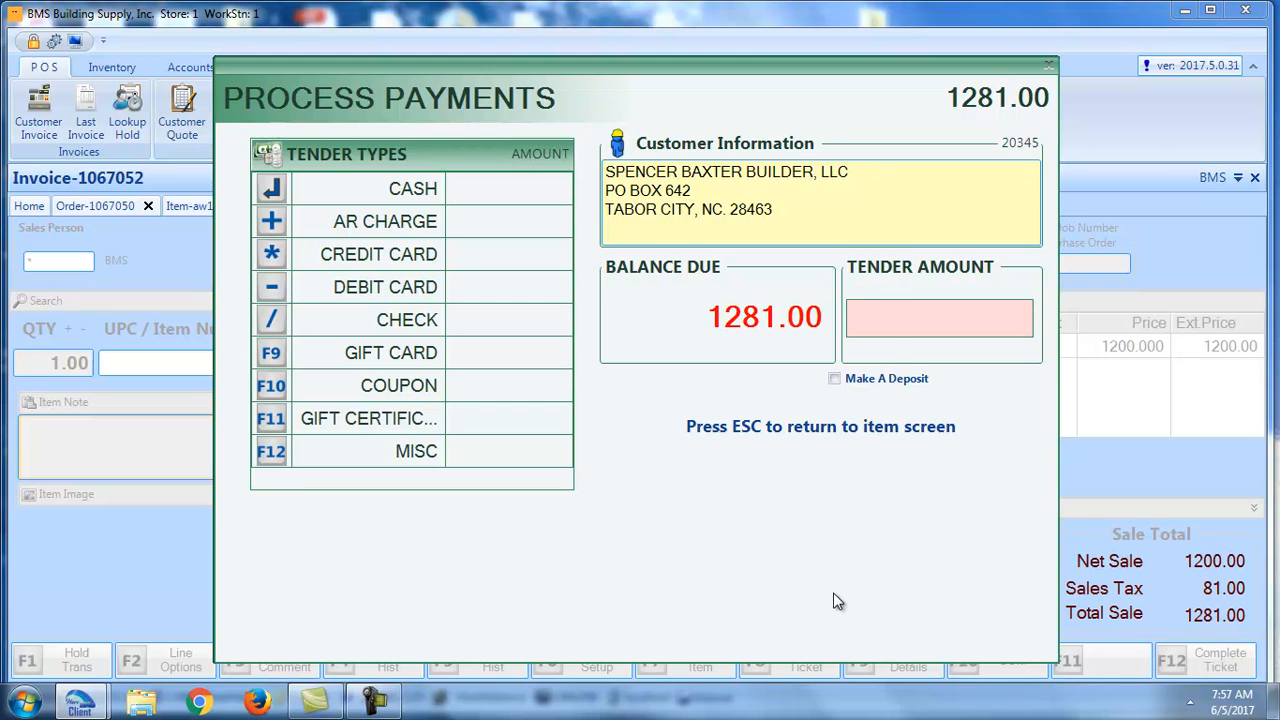
key("plus")
type("*")
key("Return")
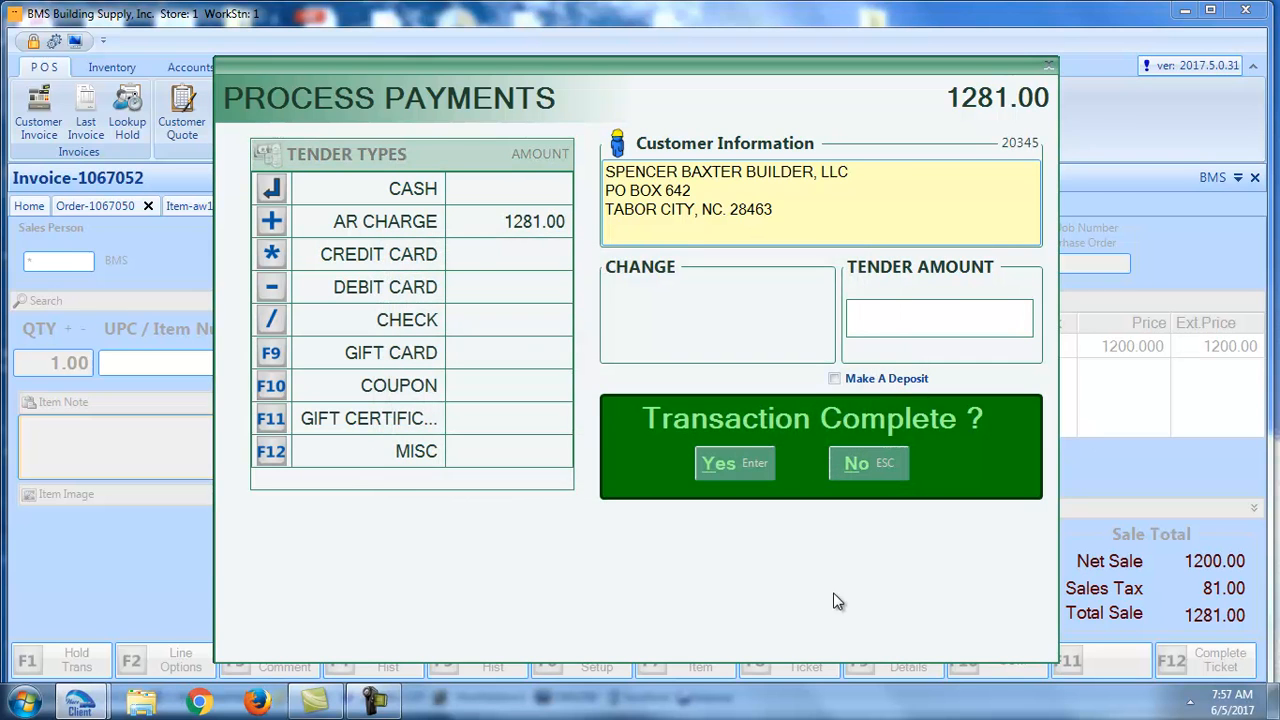
key("Return")
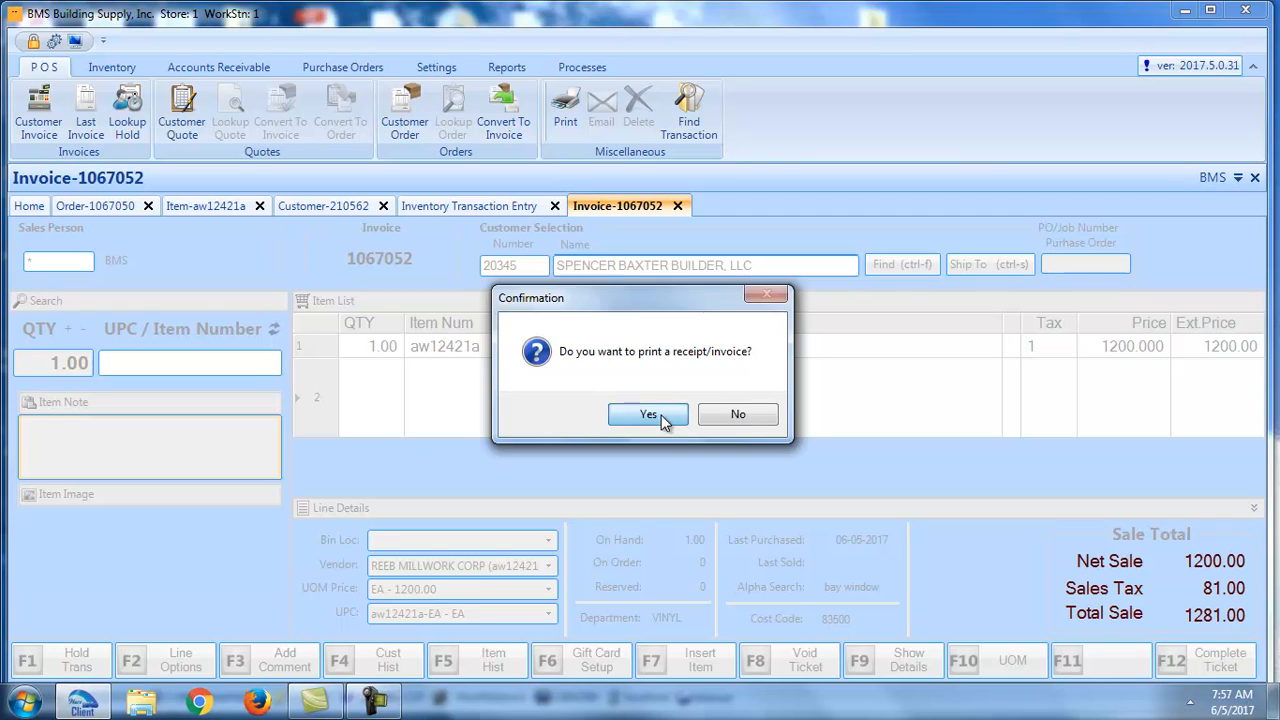
Step: Print the completed invoice to a PDF in Documents, review it down to the totals, and close it
left_click(652, 416)
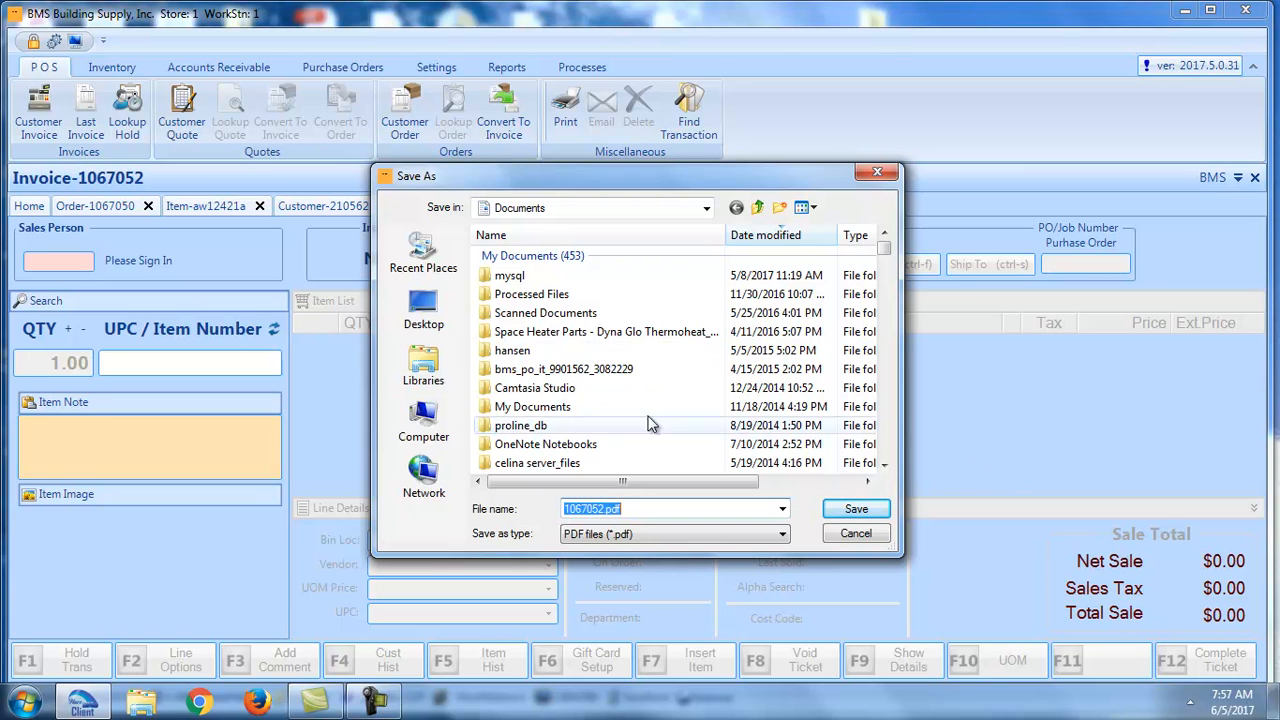
left_click(839, 508)
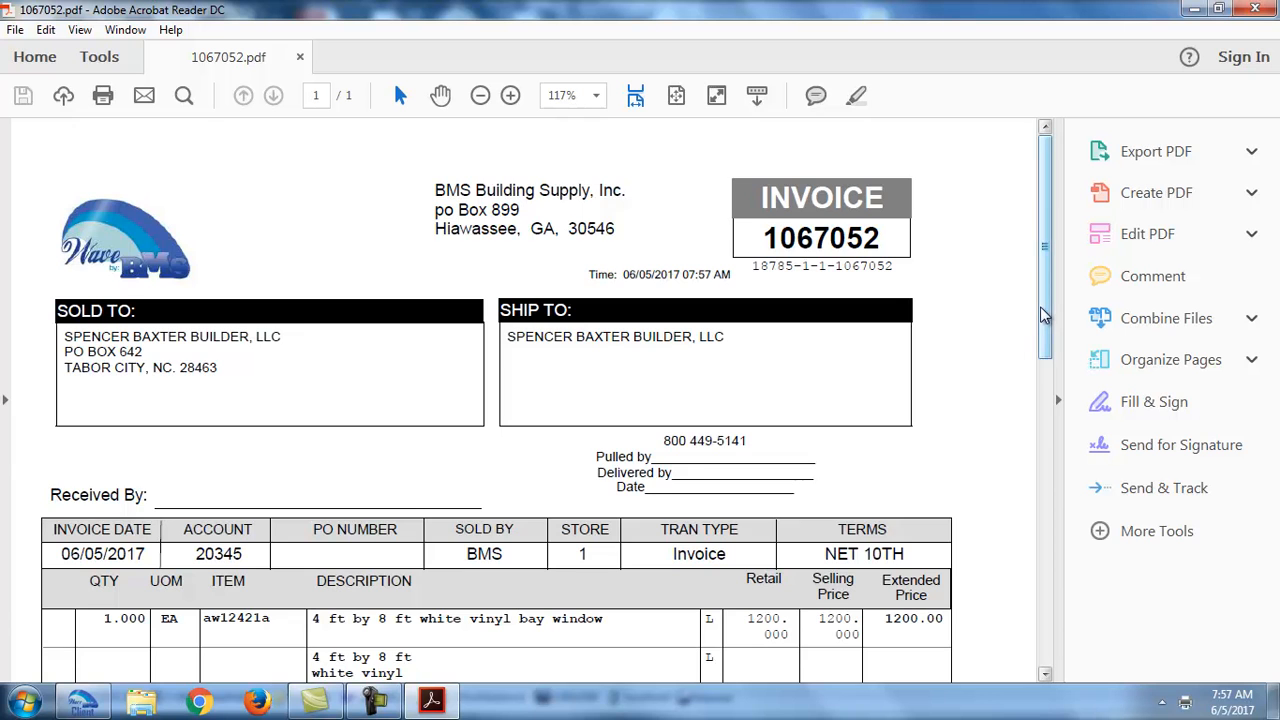
left_click_drag(1043, 315, 997, 580)
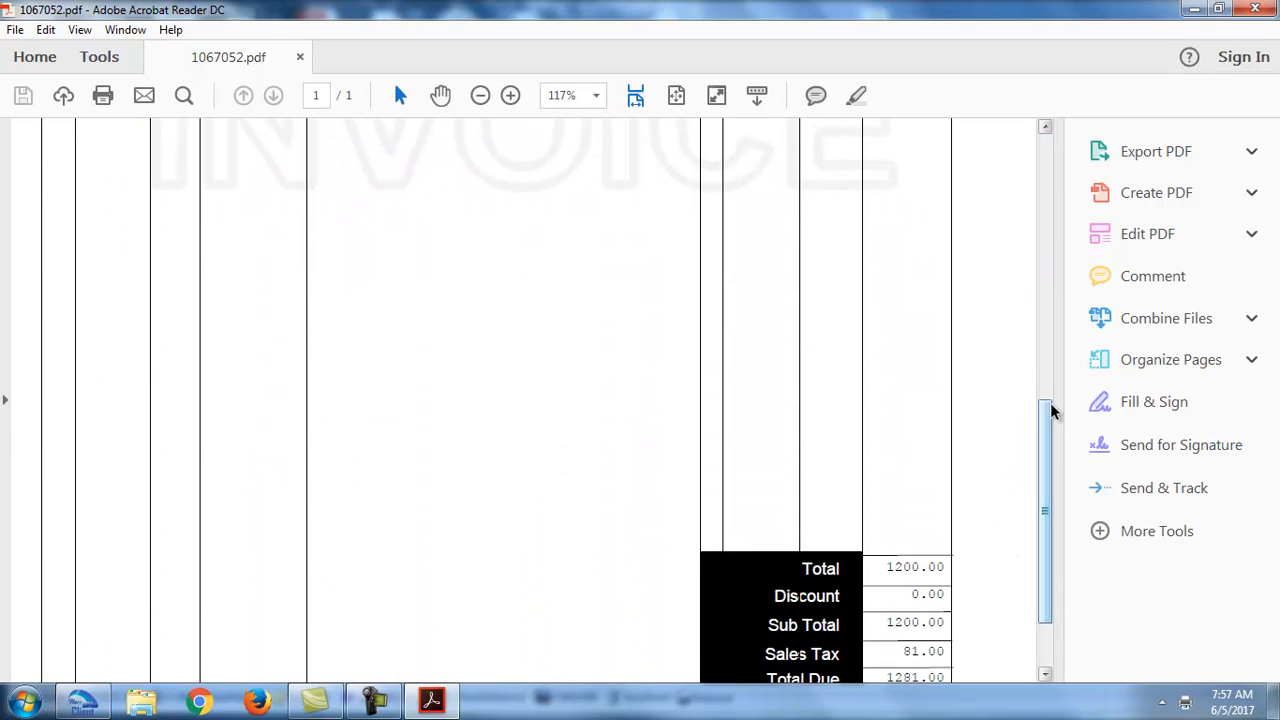
left_click(1255, 9)
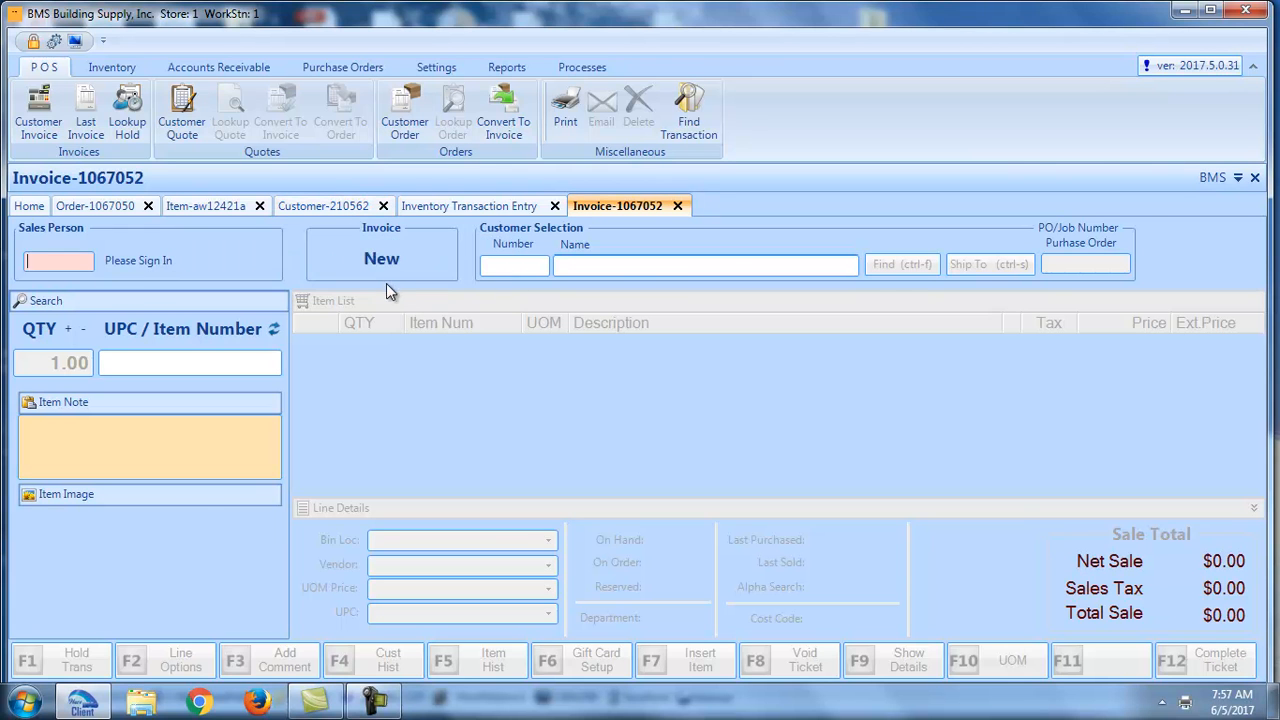
Step: Refresh item aw12421a to check its stocking quantities and last sold date, and open the Month End processes
left_click(200, 207)
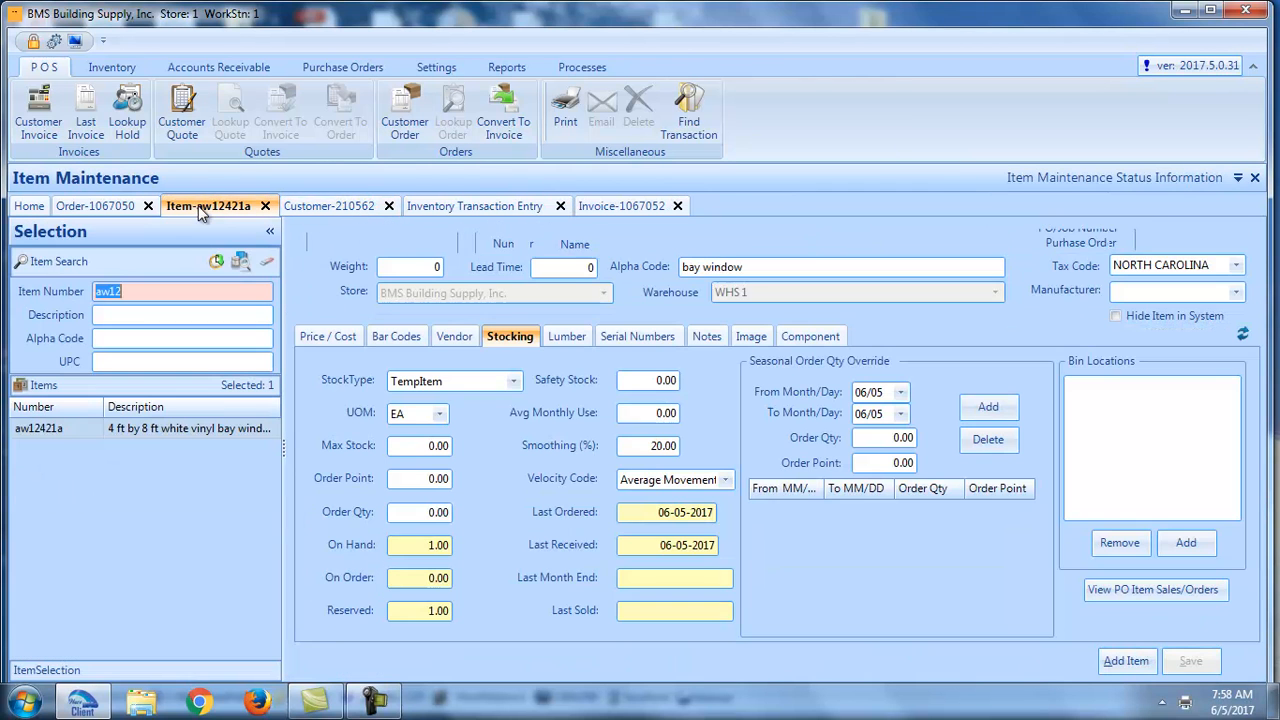
left_click(1242, 335)
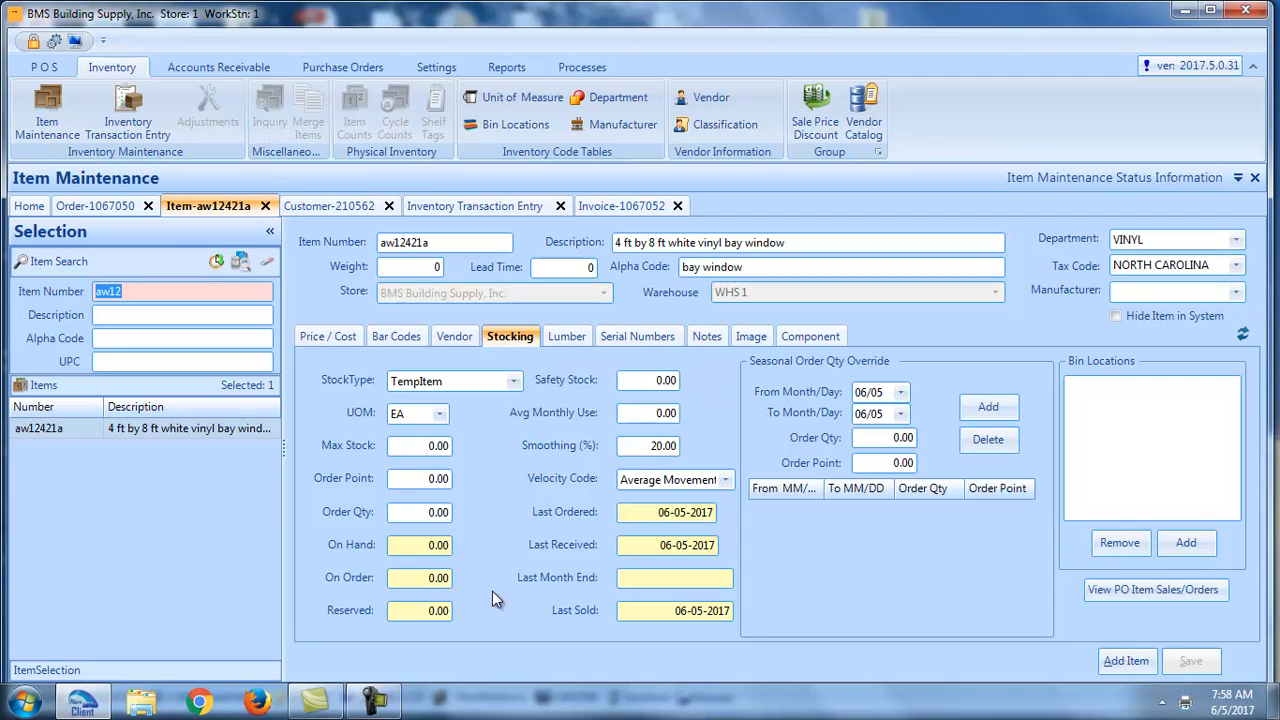
left_click(583, 68)
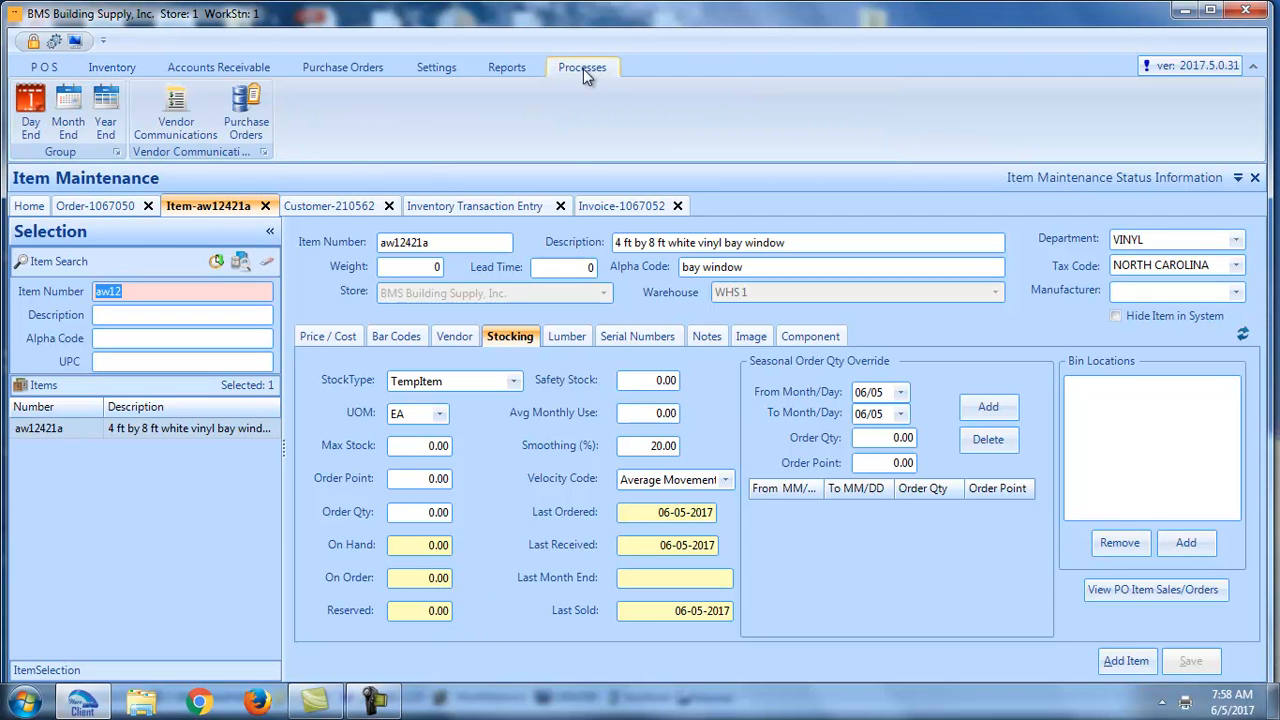
left_click(68, 128)
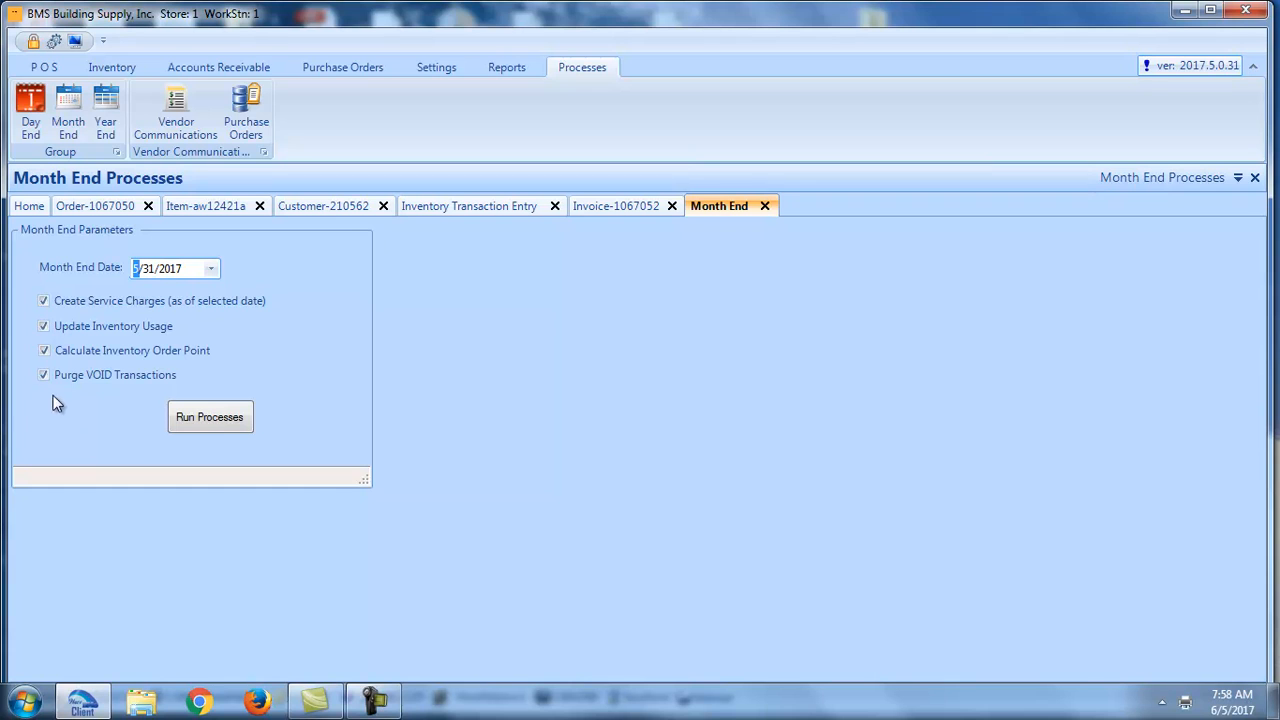
Step: Run month-end processing dated 5/31/2017 with only Update Inventory Usage selected, confirming day end was run, and refresh item aw12421a
left_click(45, 299)
left_click(219, 415)
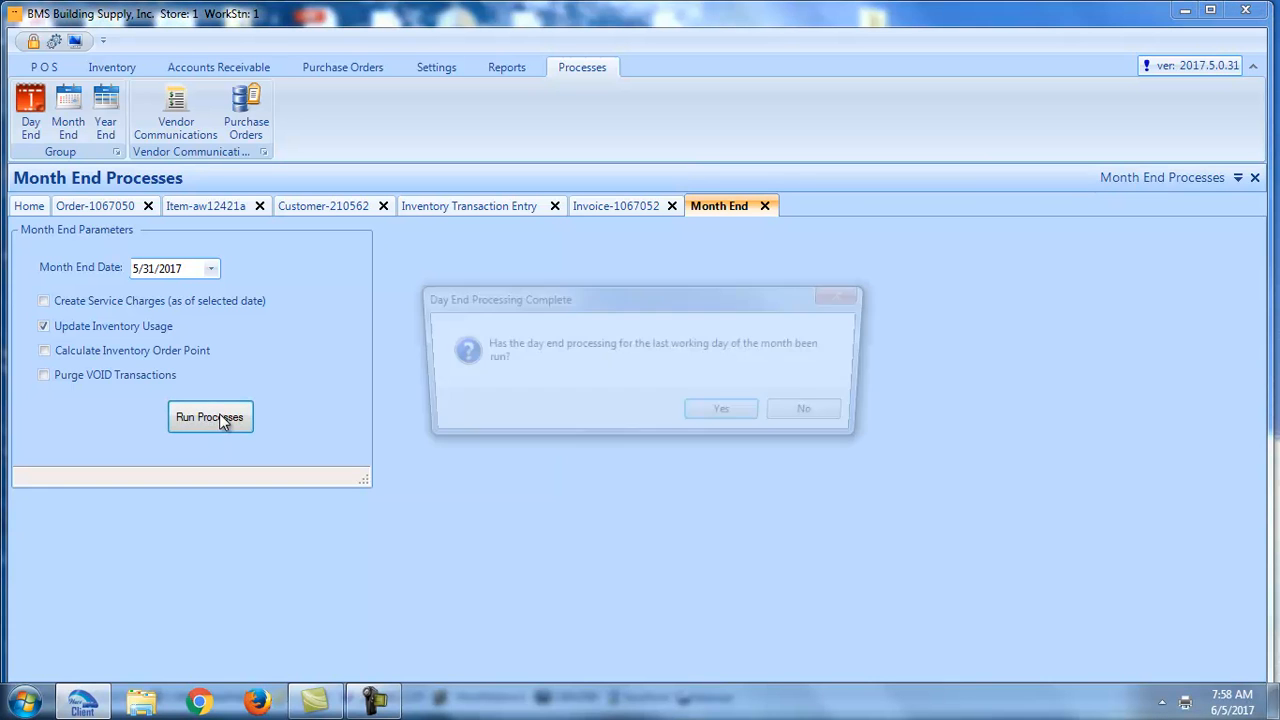
left_click(758, 418)
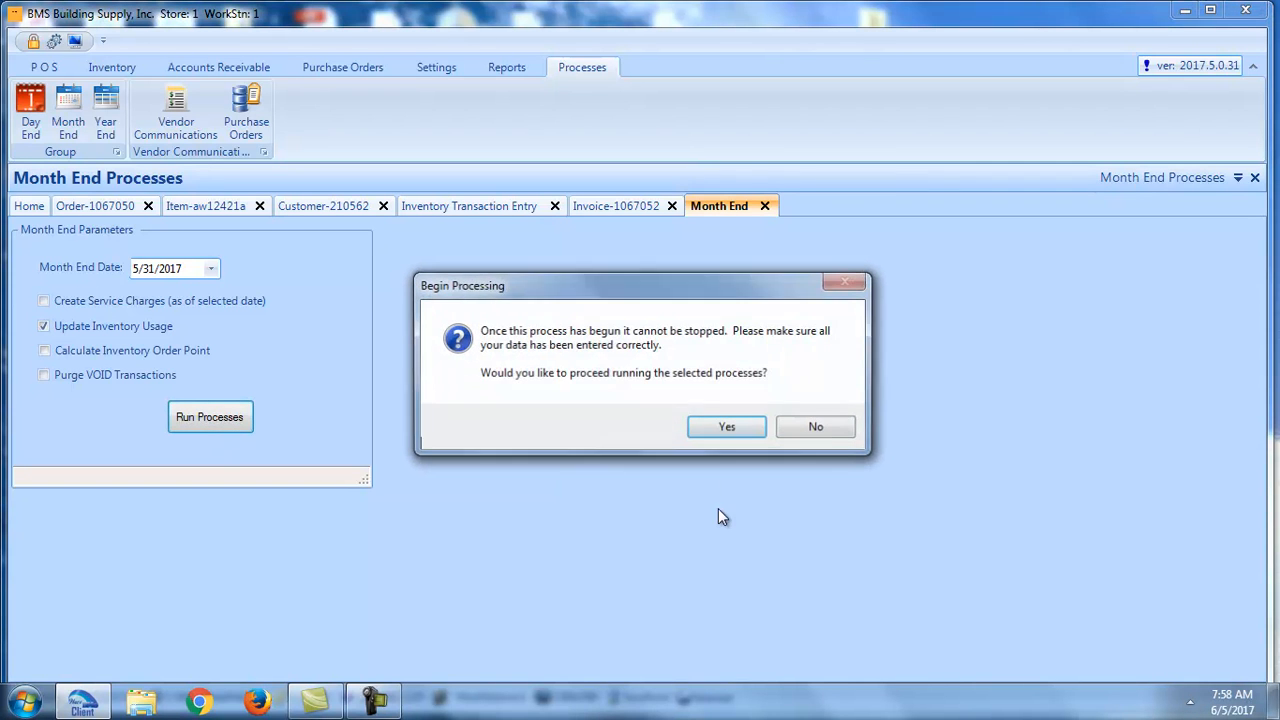
left_click(732, 436)
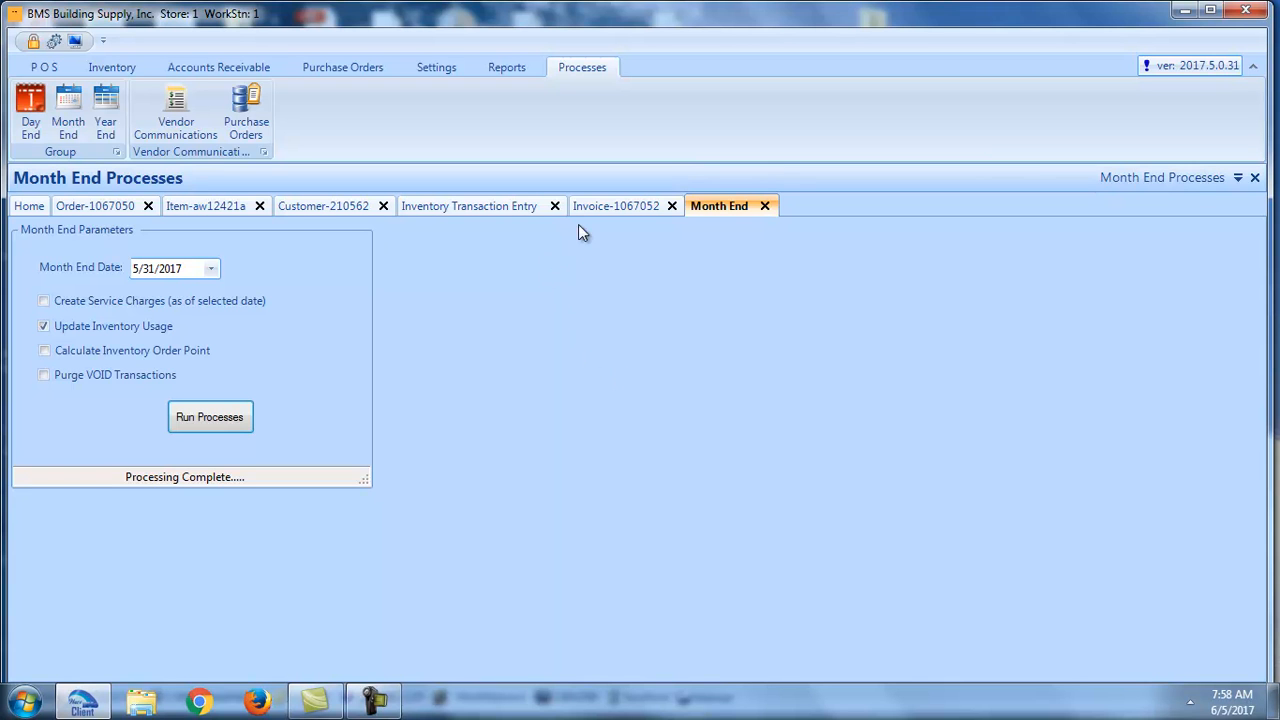
left_click(220, 206)
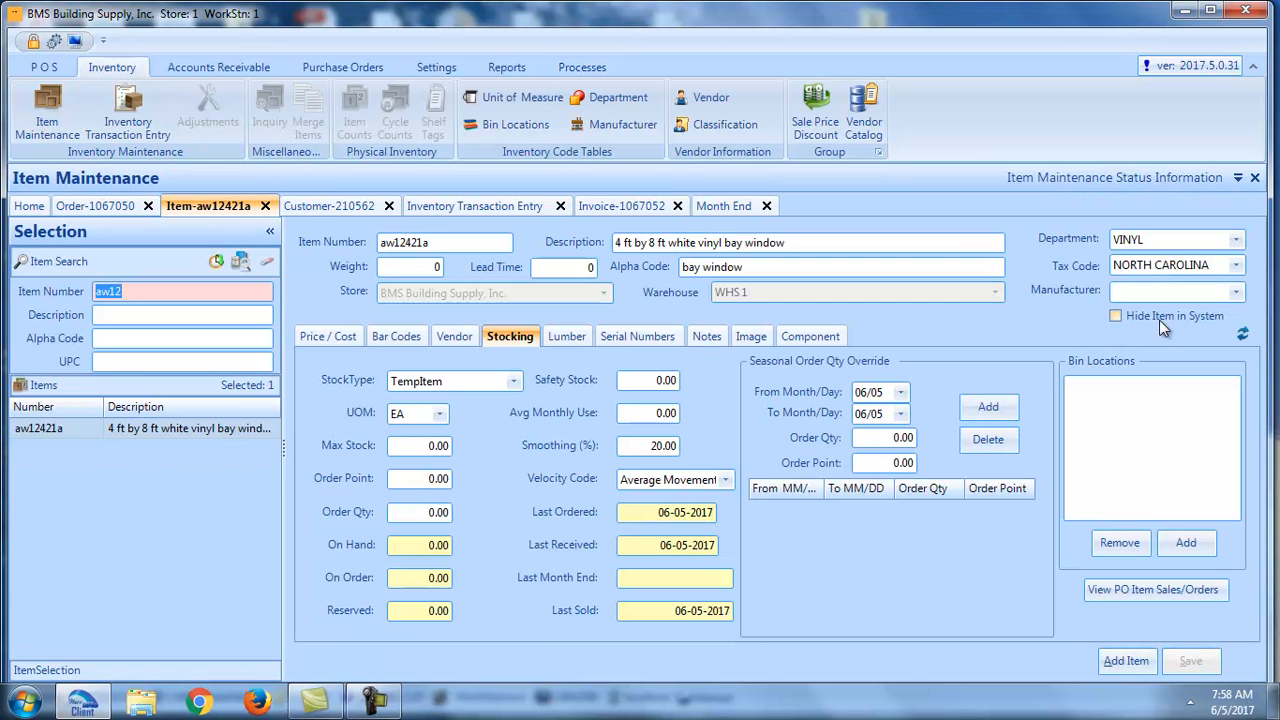
left_click(1241, 336)
Step: Sign in to a new invoice with the sales person code * and search the items for aw12
left_click(628, 207)
type("*")
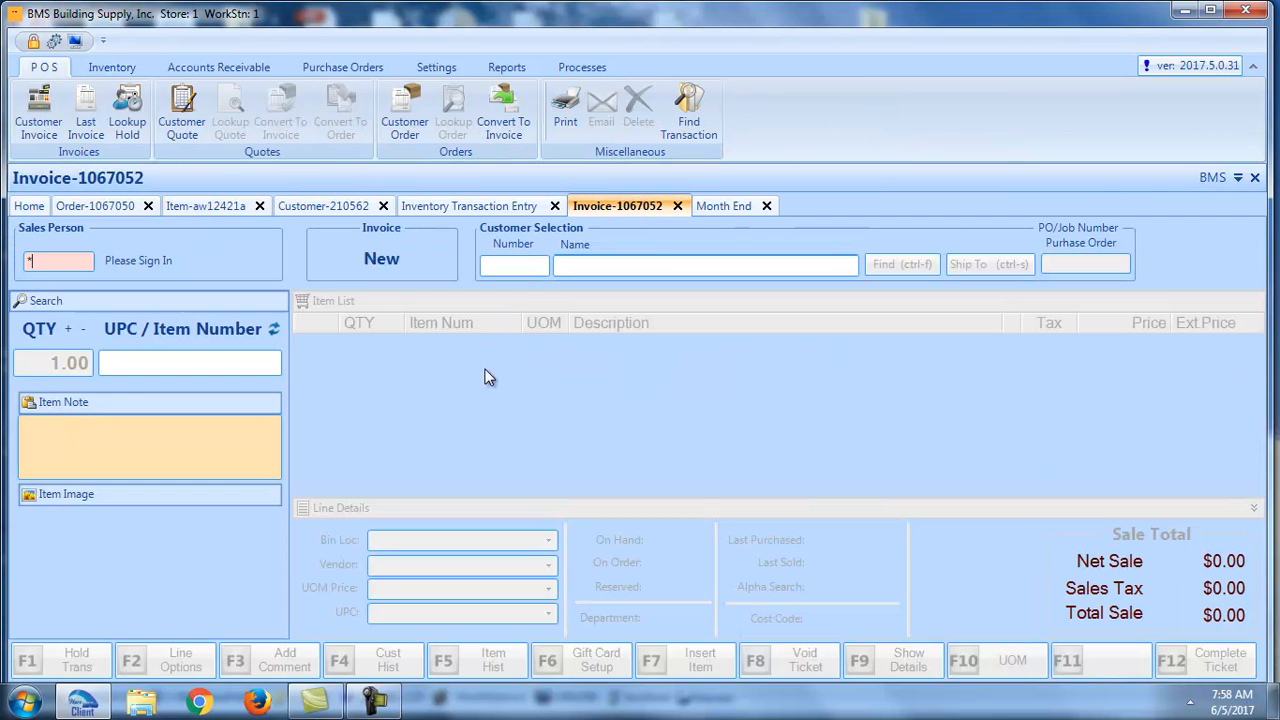
key("Return")
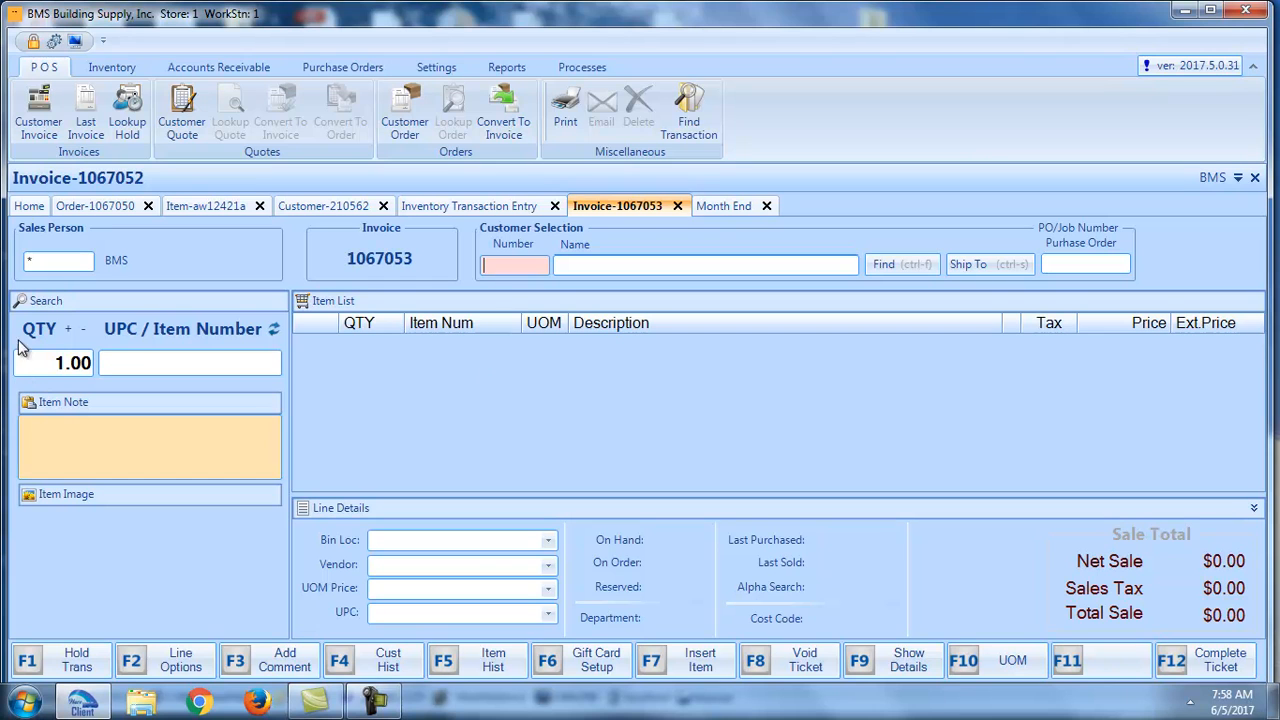
left_click(148, 358)
type("aw1")
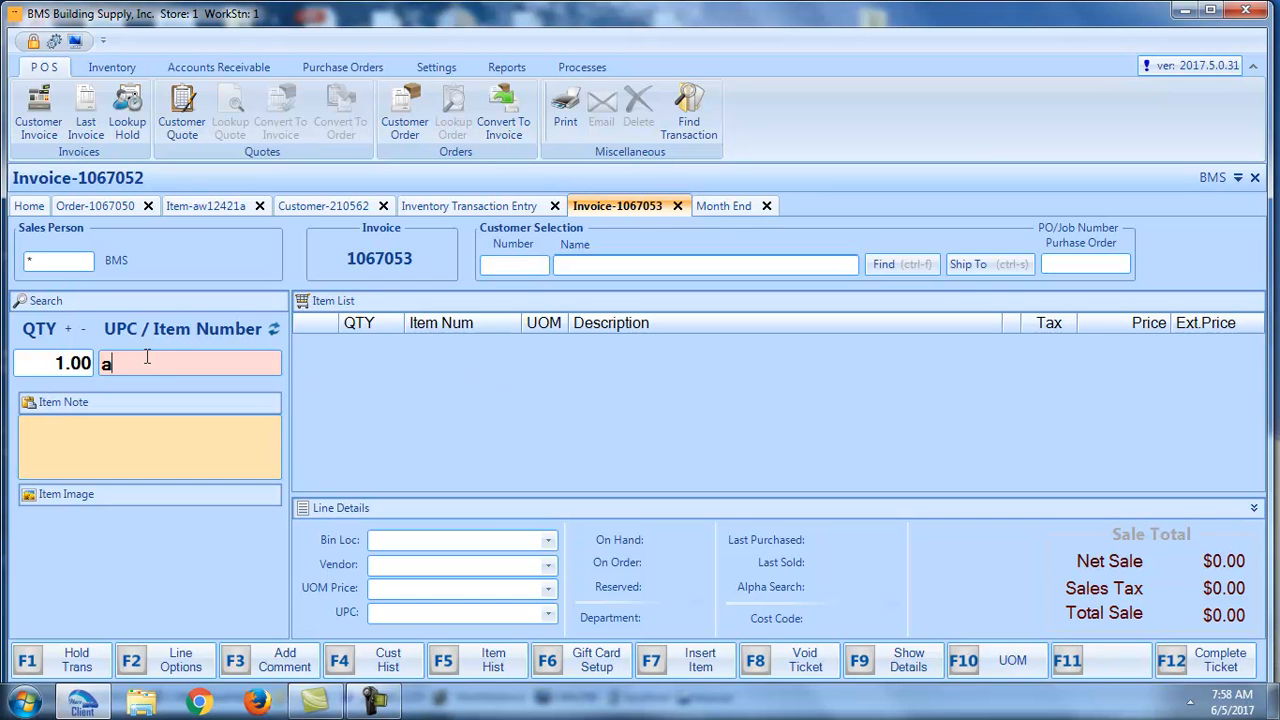
type("2")
key("Return")
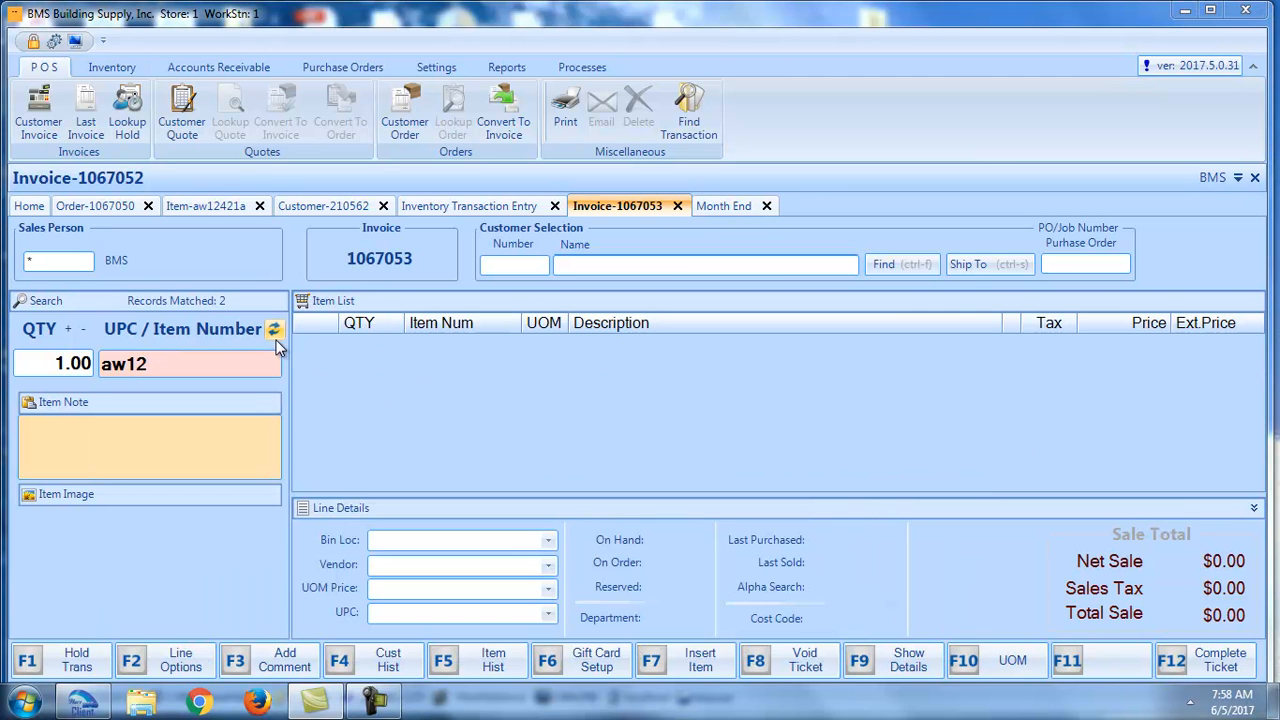
Step: Refresh the invoice's item search list, search for aw12 again, and dismiss the matches
left_click(273, 330)
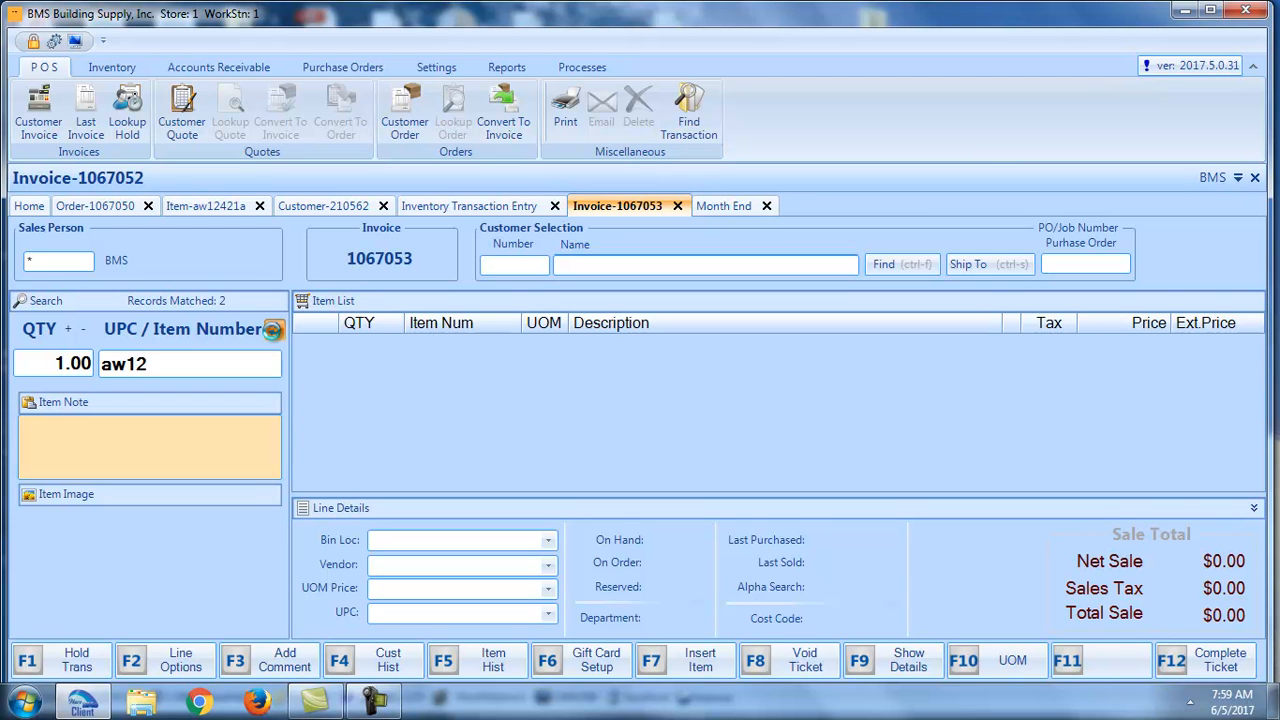
left_click(272, 330)
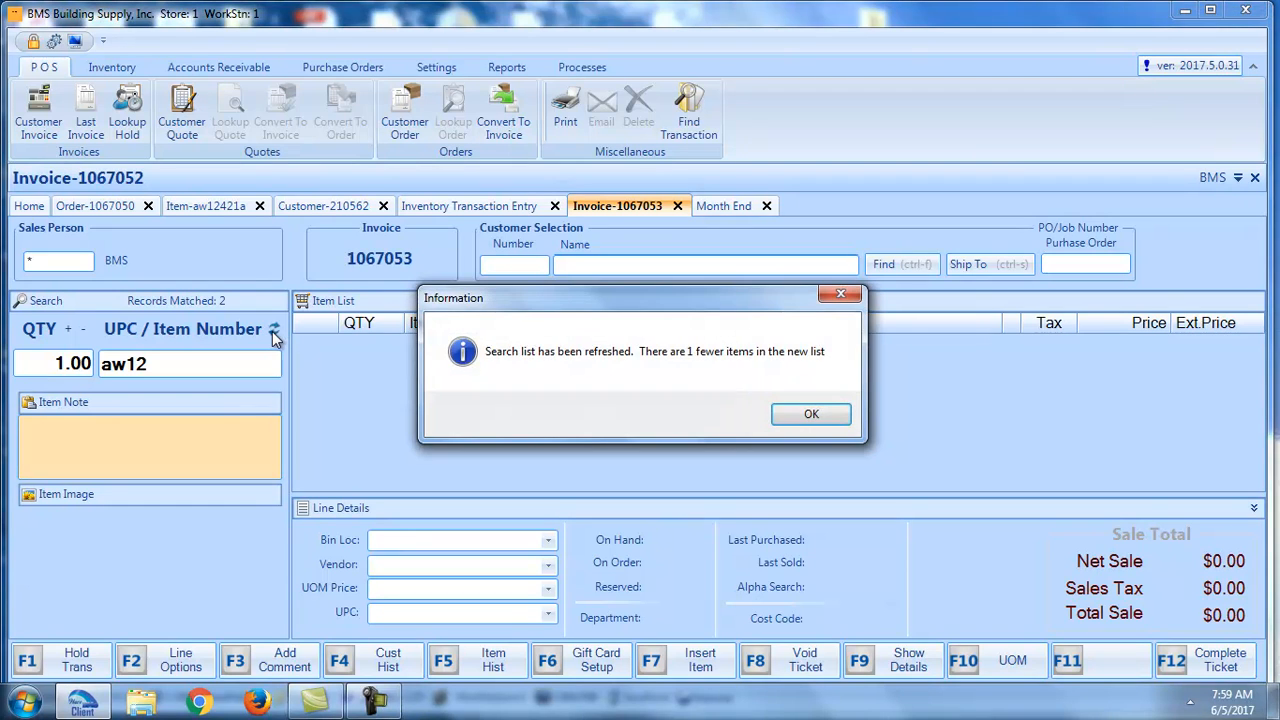
left_click(800, 414)
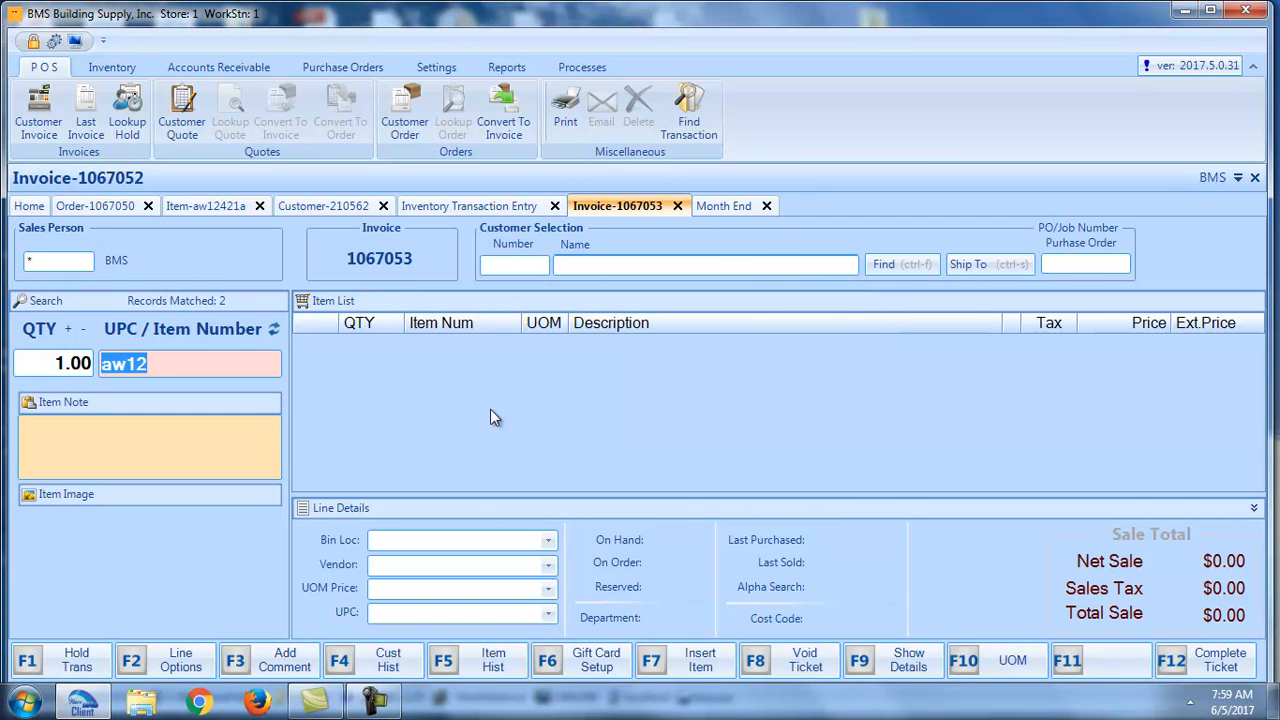
type("aw12")
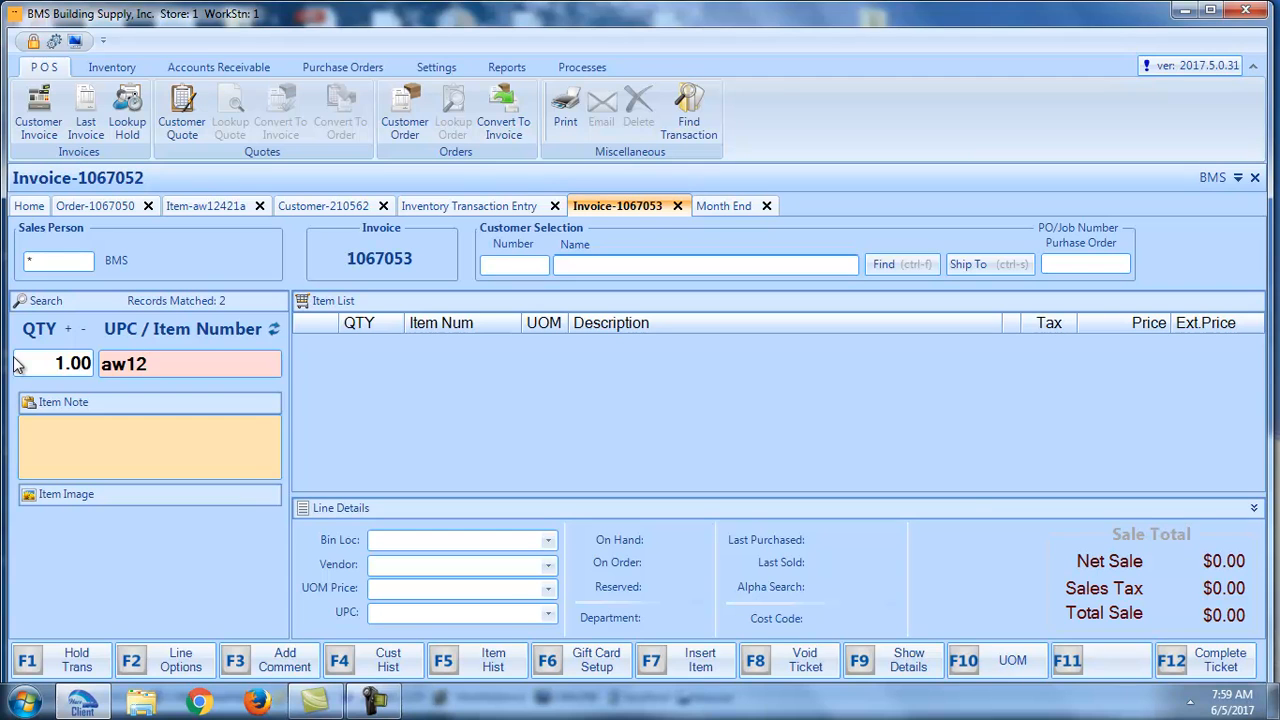
key("Return")
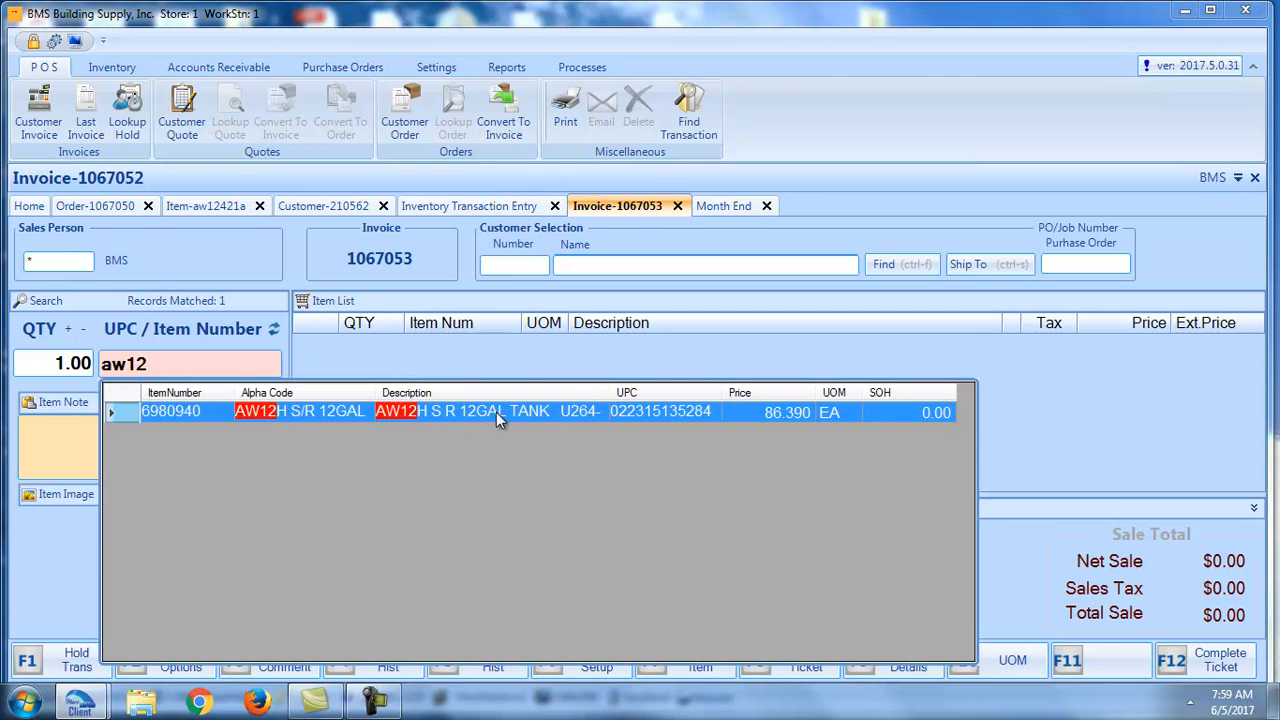
key("Escape")
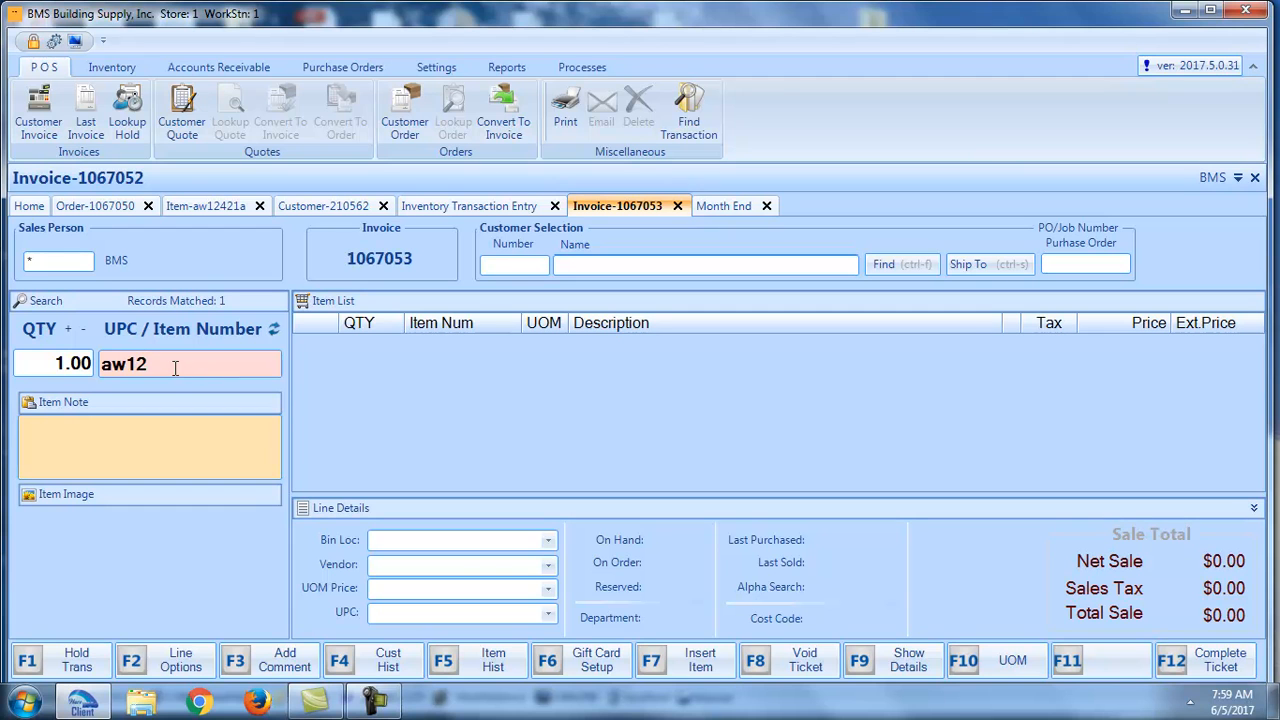
Step: Search the invoice items for misc- to review the miscellaneous items, and dismiss the matches
left_click_drag(174, 366, 52, 370)
type("misc-")
key("Return")
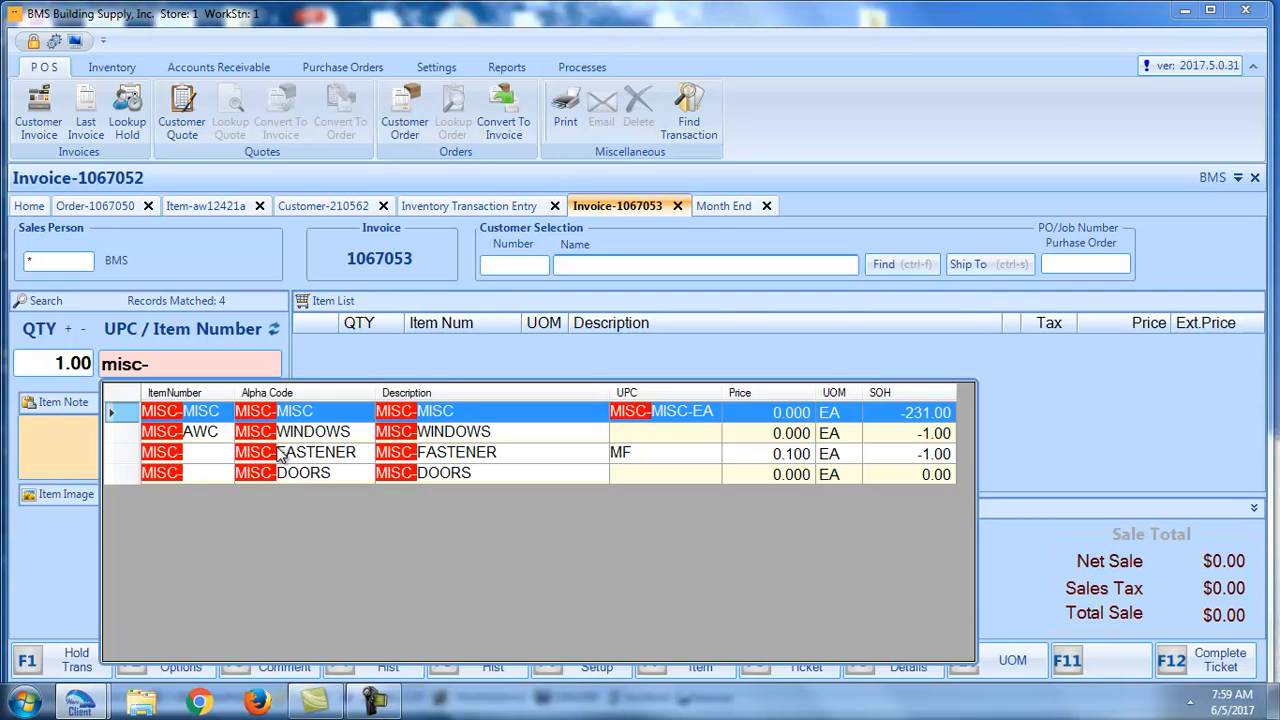
key("Escape")
Step: Try to add the miscellaneous fastener to the invoice by its code mf, and close the invoice without completing it
key("BackSpace")
key("BackSpace")
key("BackSpace")
key("BackSpace")
key("BackSpace")
type("mf")
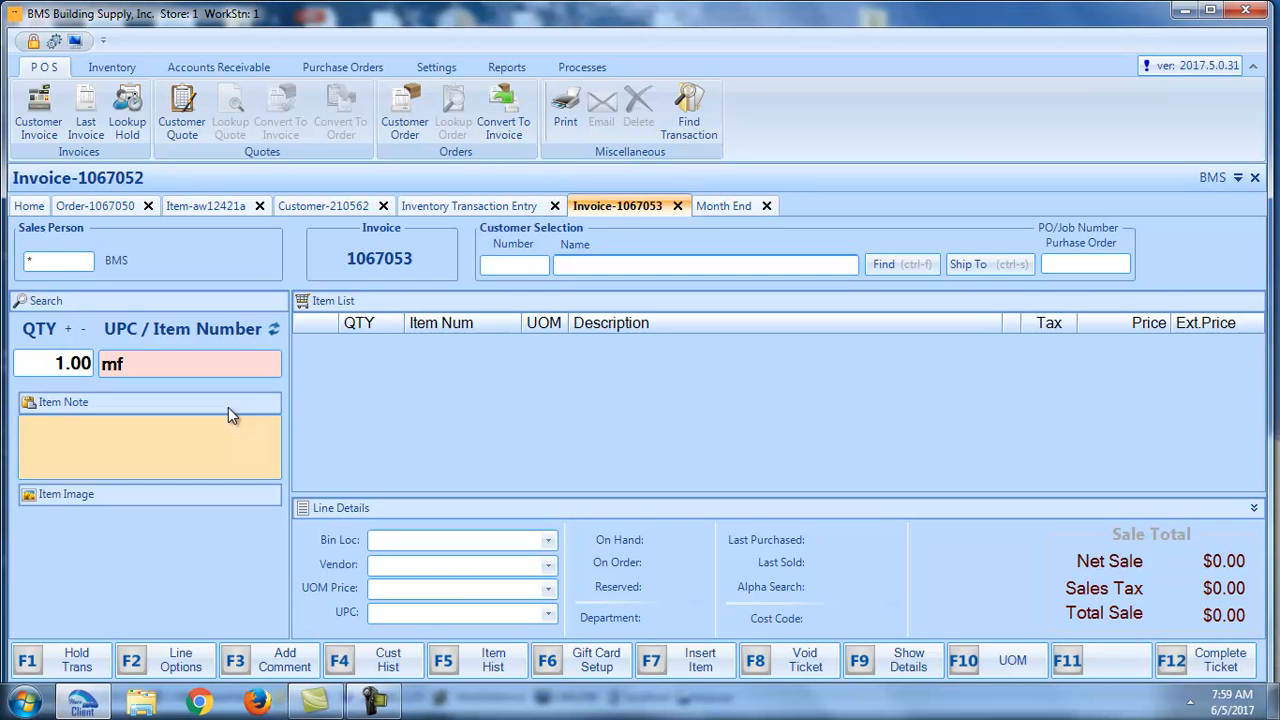
key("Return")
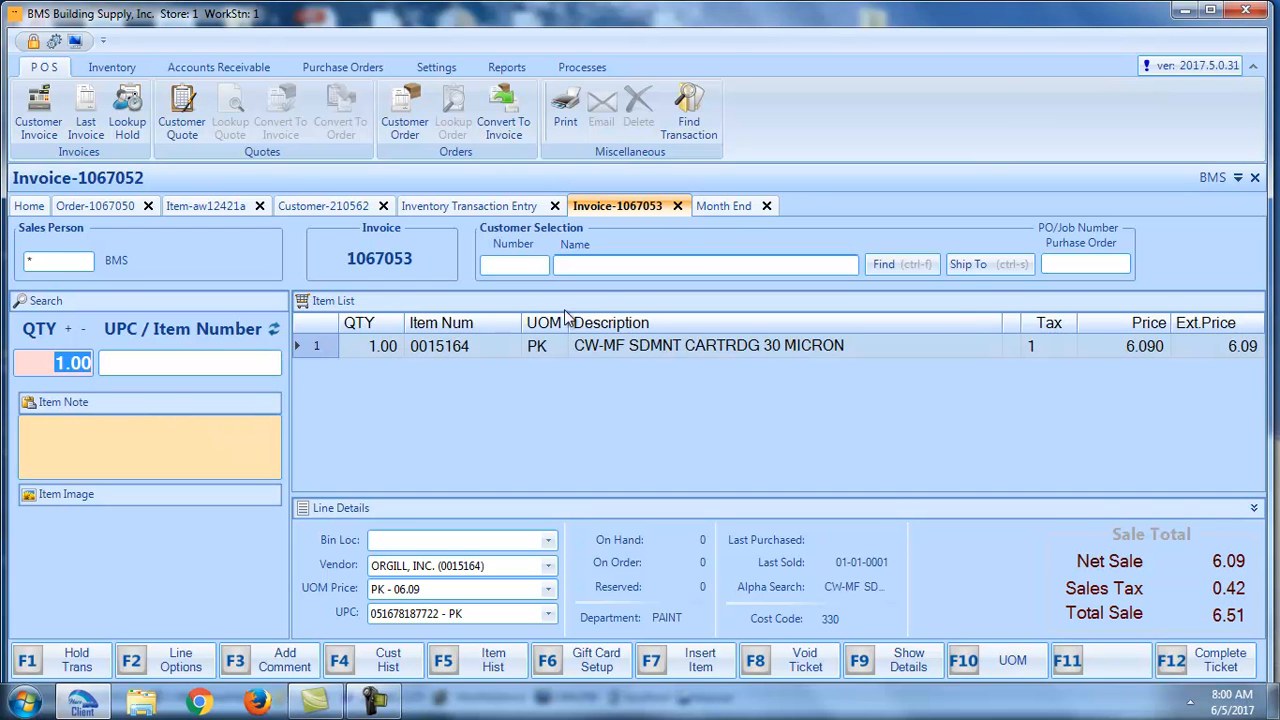
left_click(677, 206)
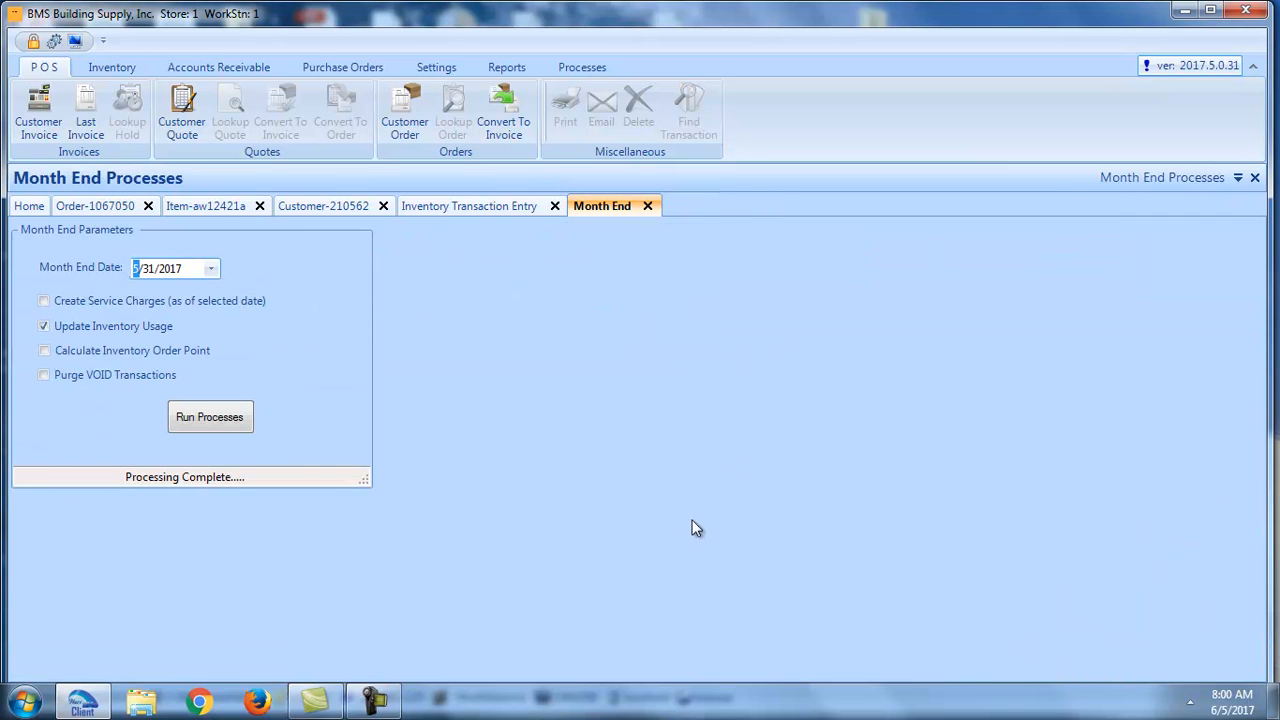
left_click(373, 700)
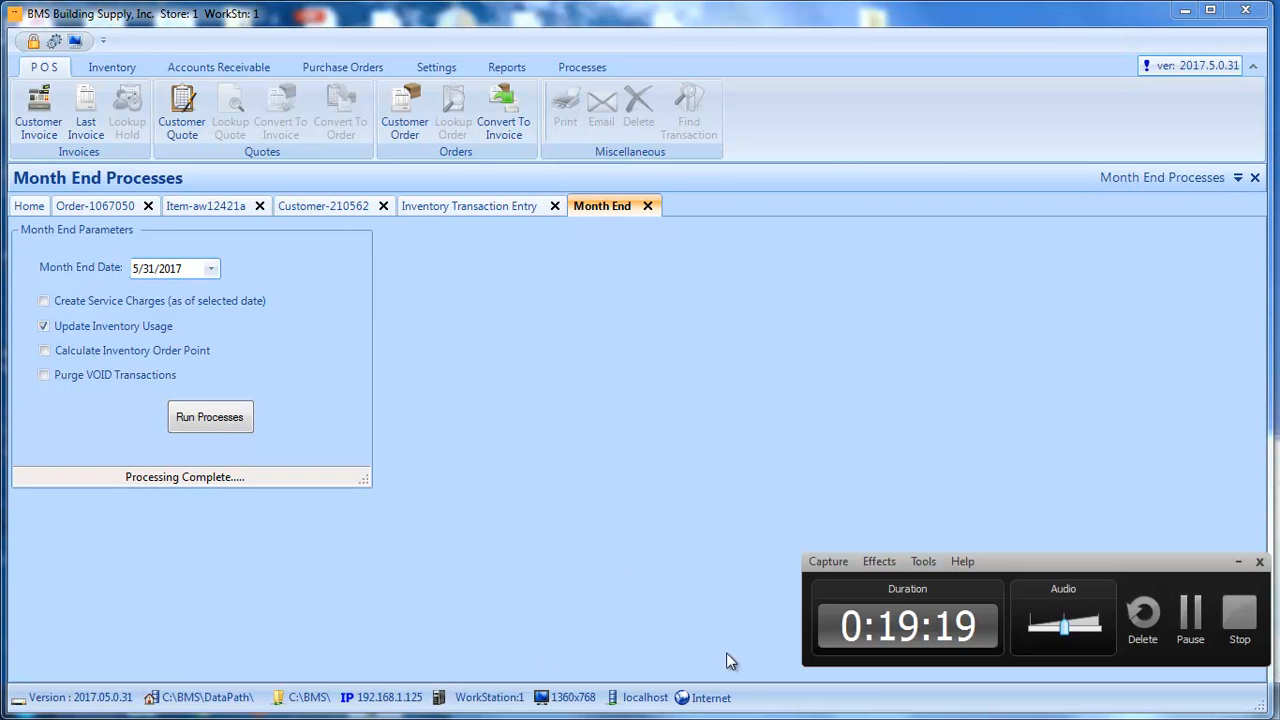